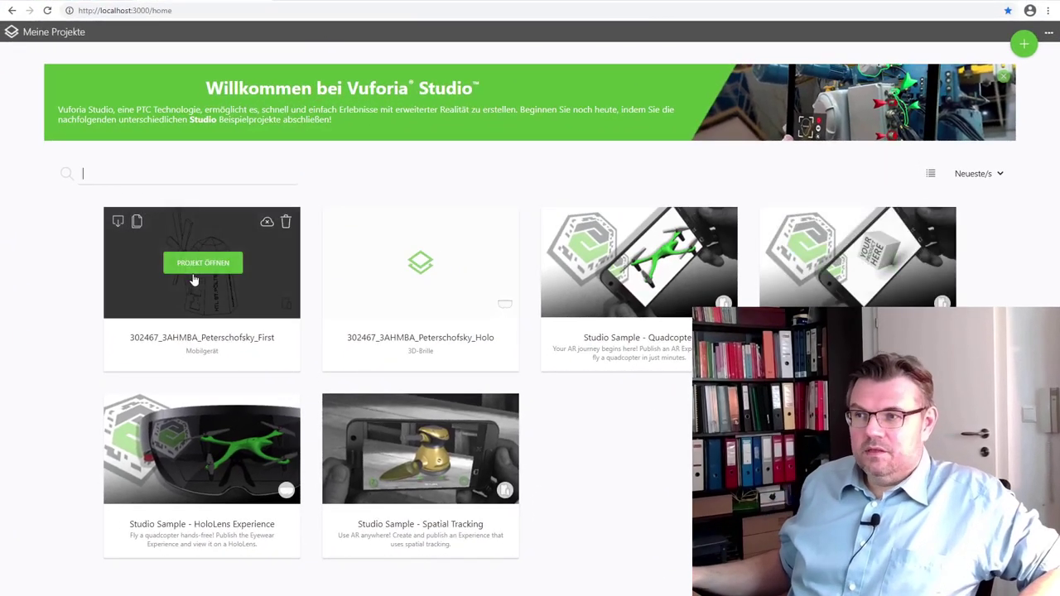
Step: Open the First project and sign in with the user name and password
left_click(192, 264)
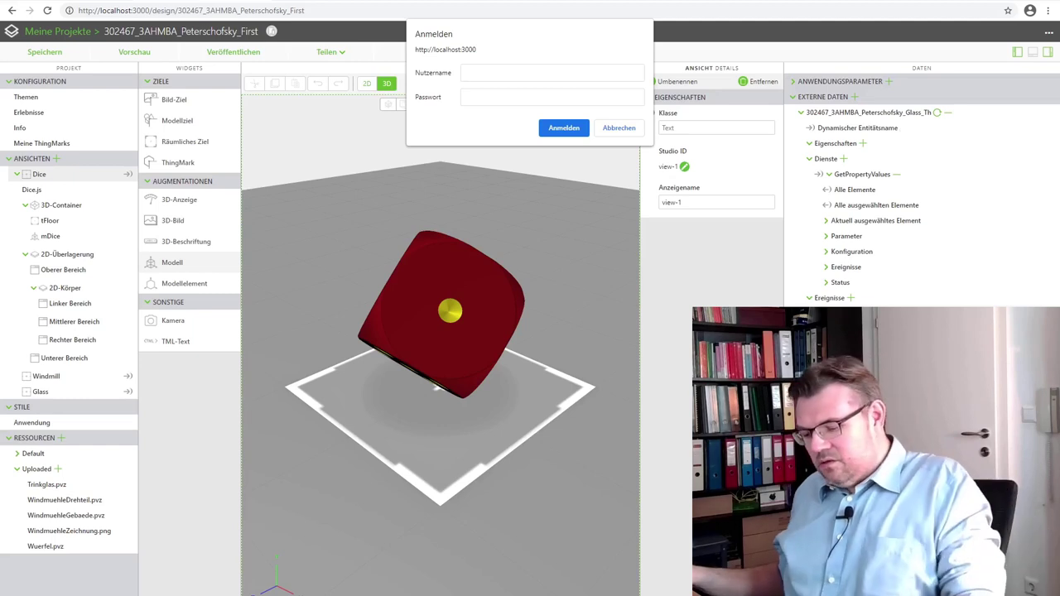
left_click(524, 74)
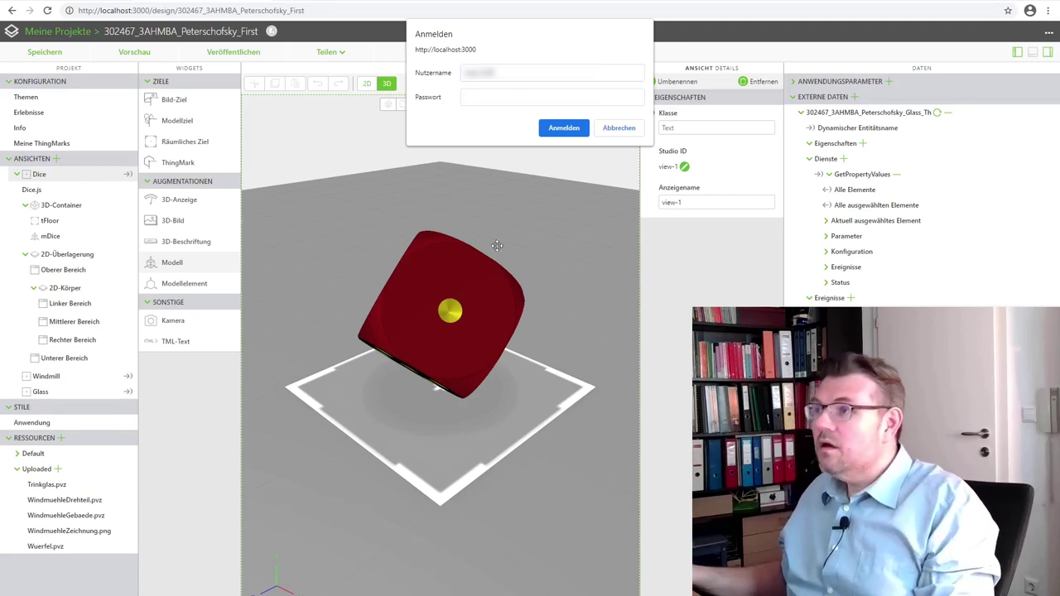
left_click(484, 99)
left_click(547, 130)
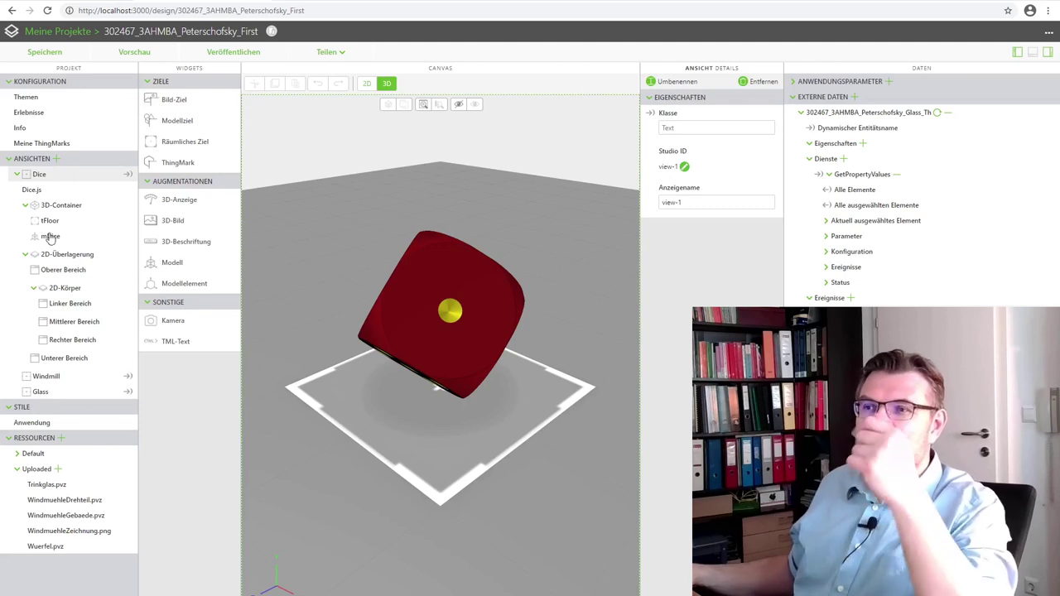
Step: Open the Glass view and orbit the canvas around the glass and thermometer
left_click(42, 392)
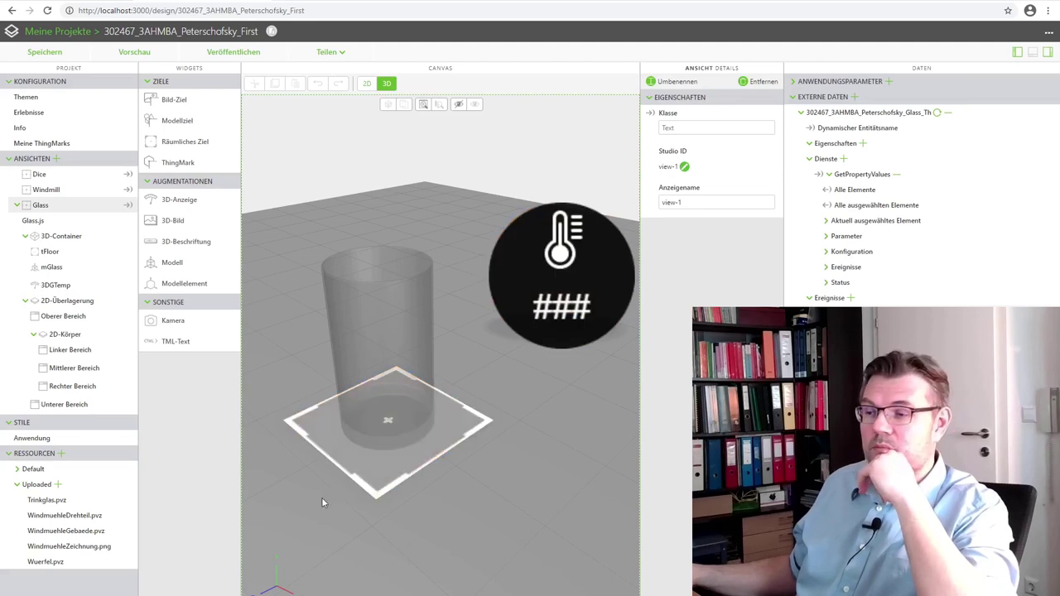
left_click_drag(320, 500, 374, 535)
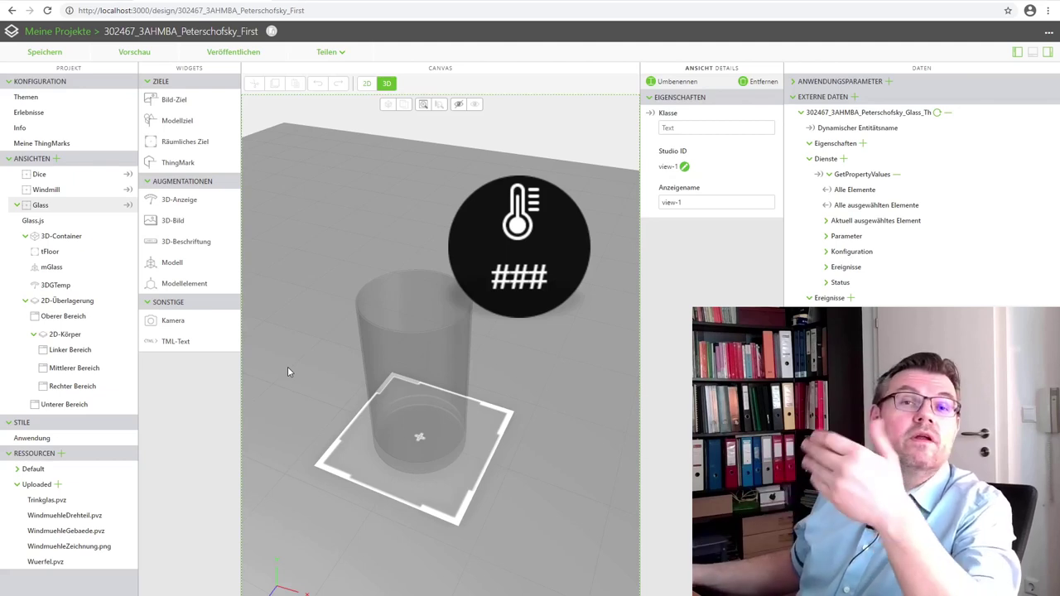
Step: Upload the Trinkglas_Wasser file so Trinkglas_Wasser.pvz appears under Uploaded resources
left_click(58, 485)
left_click(523, 158)
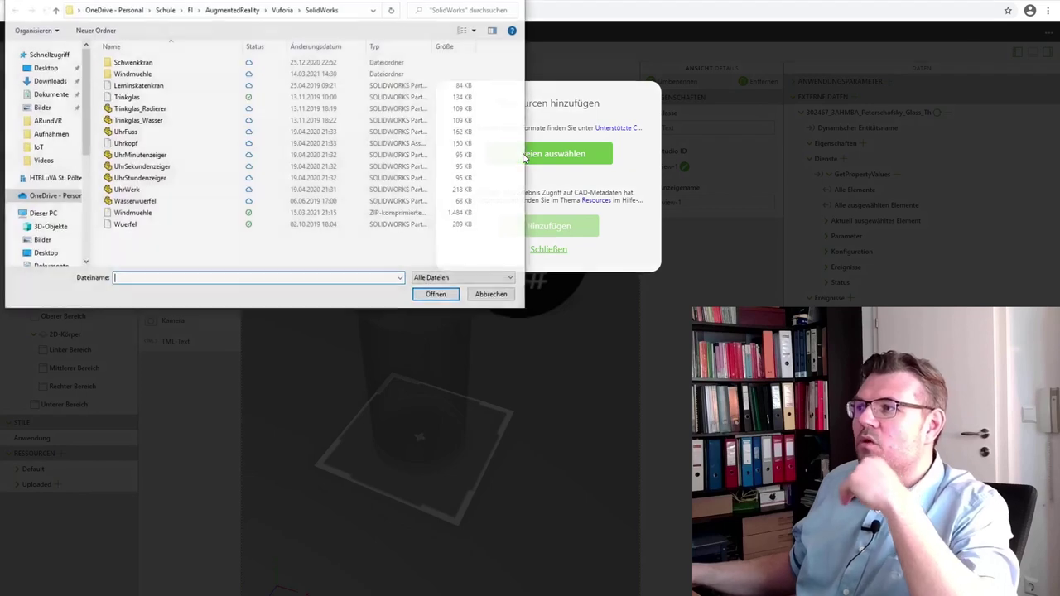
left_click(160, 121)
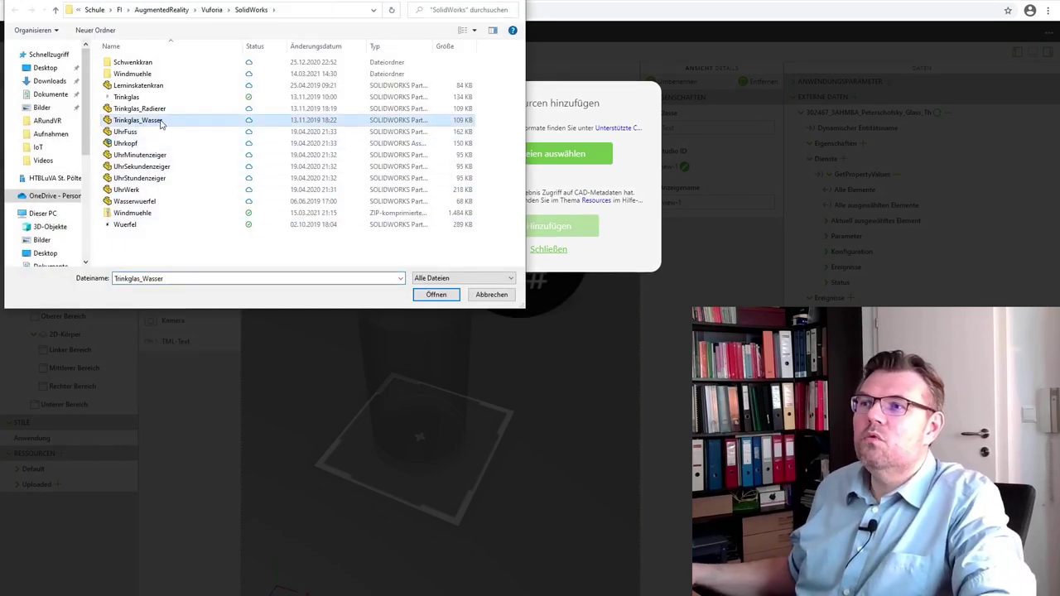
left_click(434, 297)
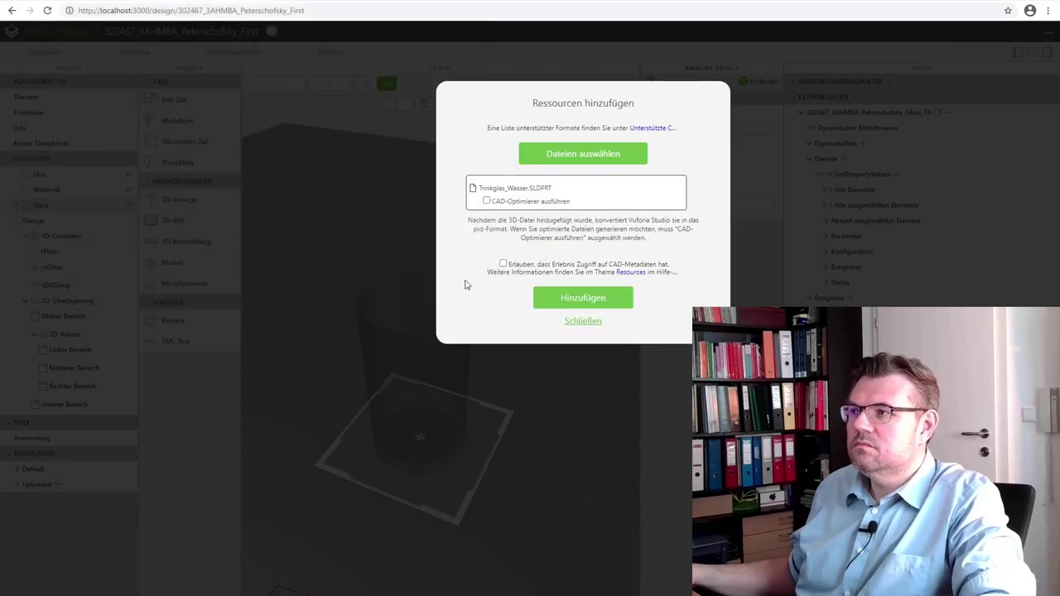
left_click(567, 292)
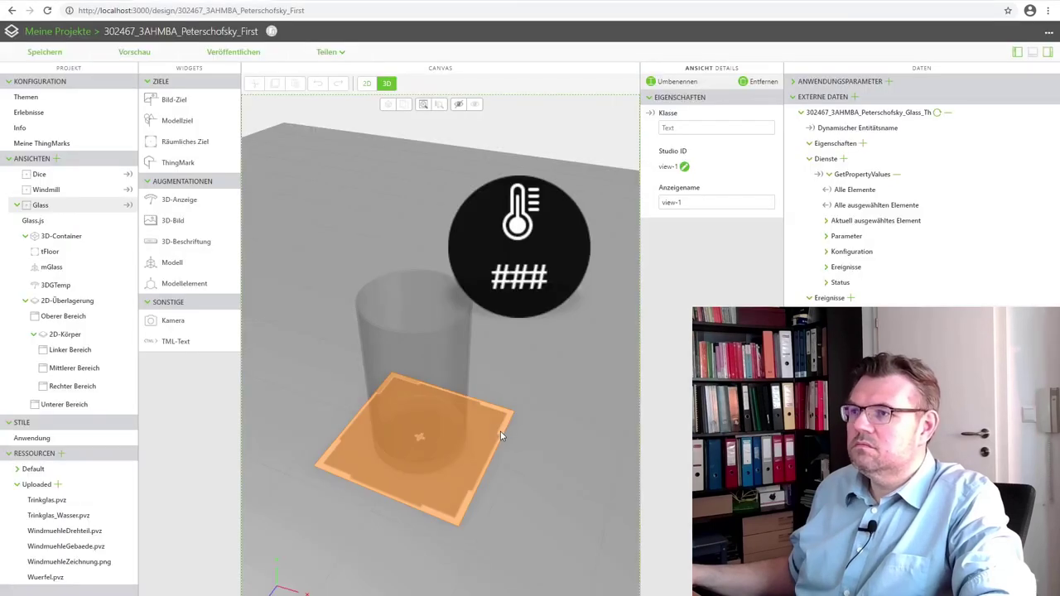
Step: Place a trial model widget using Trinkglas_Wasser.pvz and orbit to inspect it
left_click_drag(174, 263, 421, 373)
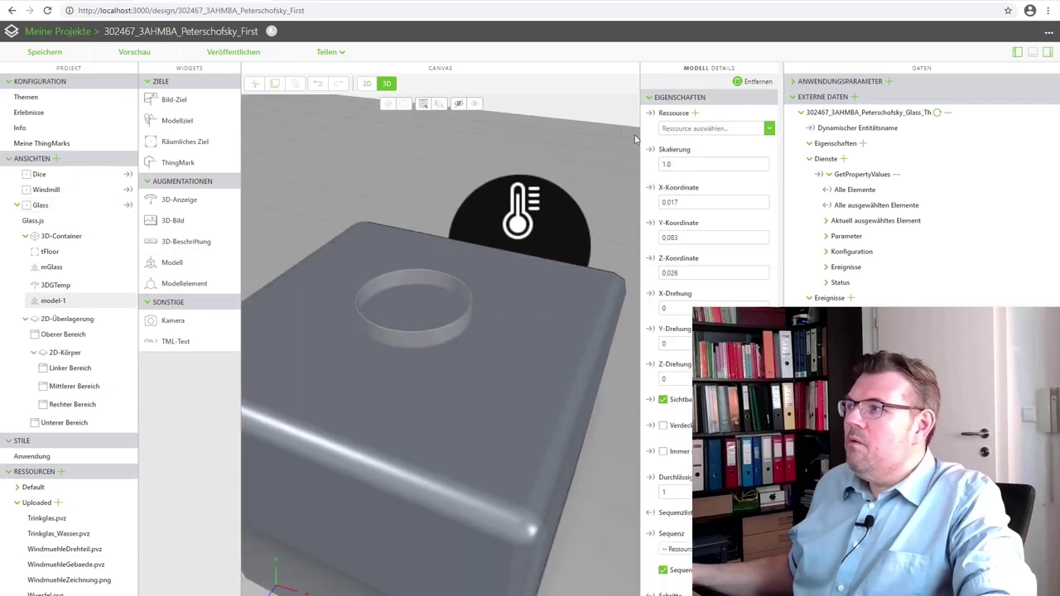
left_click(770, 128)
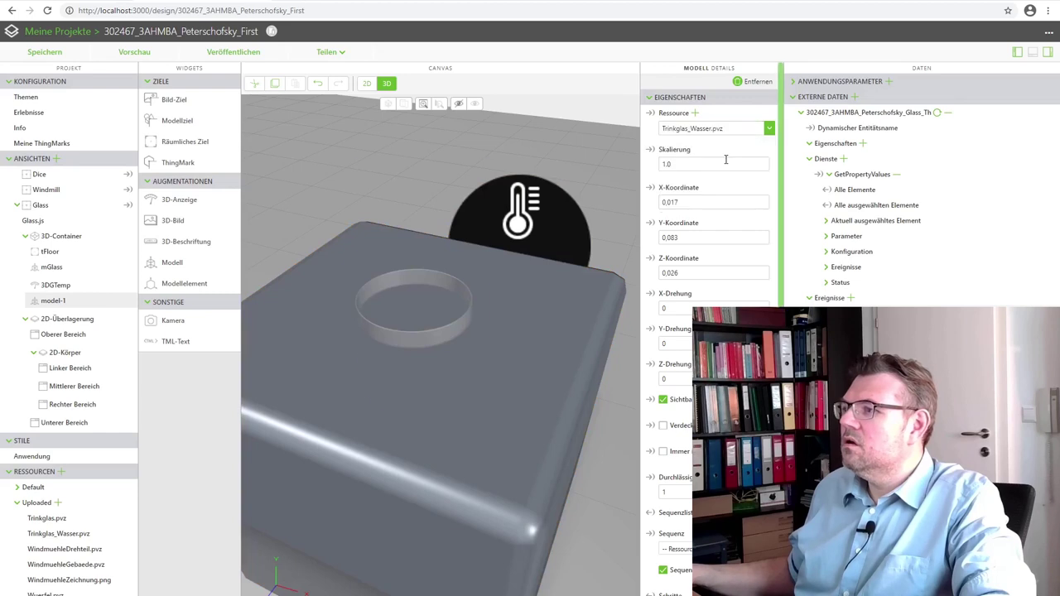
left_click(714, 158)
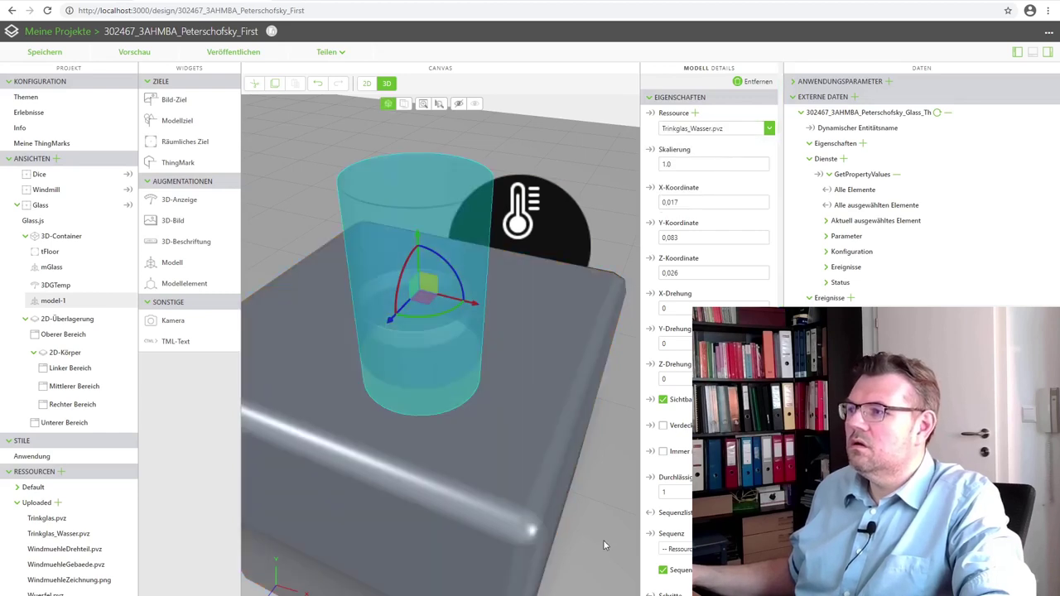
left_click(531, 521)
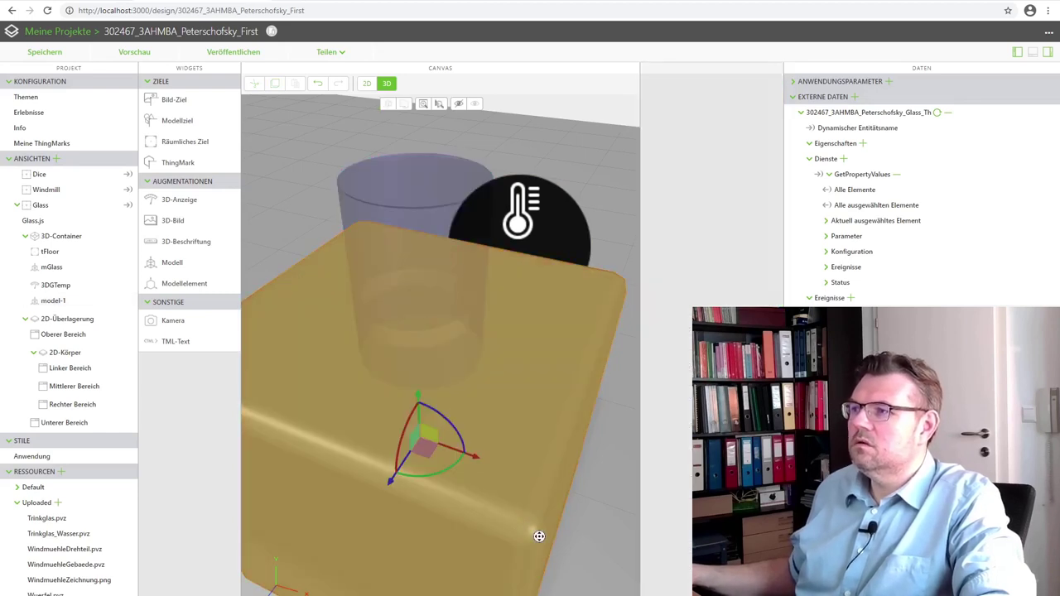
left_click_drag(500, 525, 499, 486)
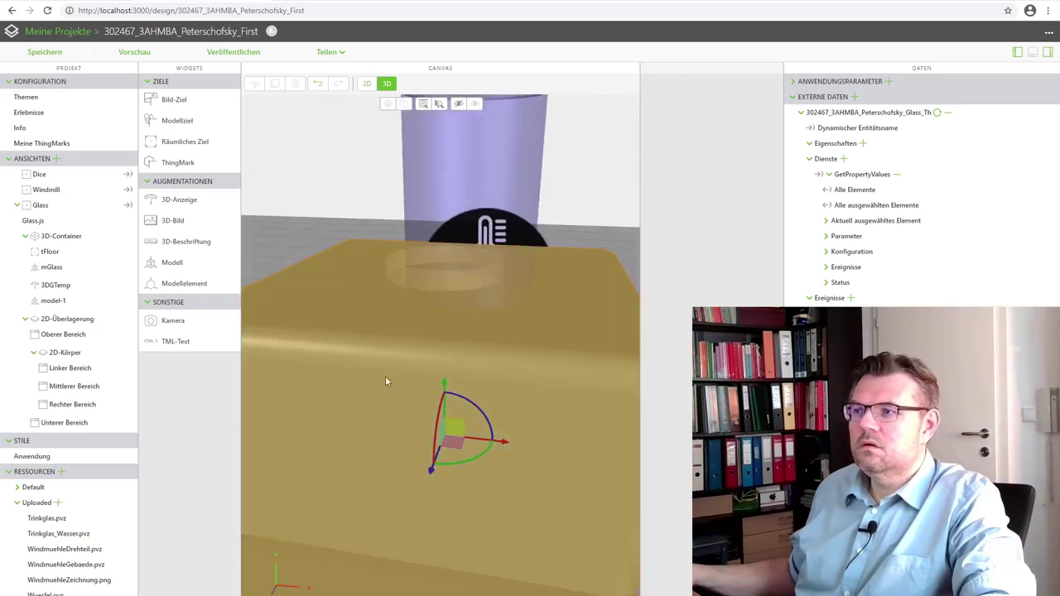
left_click_drag(337, 348, 288, 373)
mouse_move(361, 386)
left_mouse_down()
mouse_move(273, 346)
mouse_move(620, 406)
mouse_move(644, 390)
mouse_move(567, 414)
left_mouse_up()
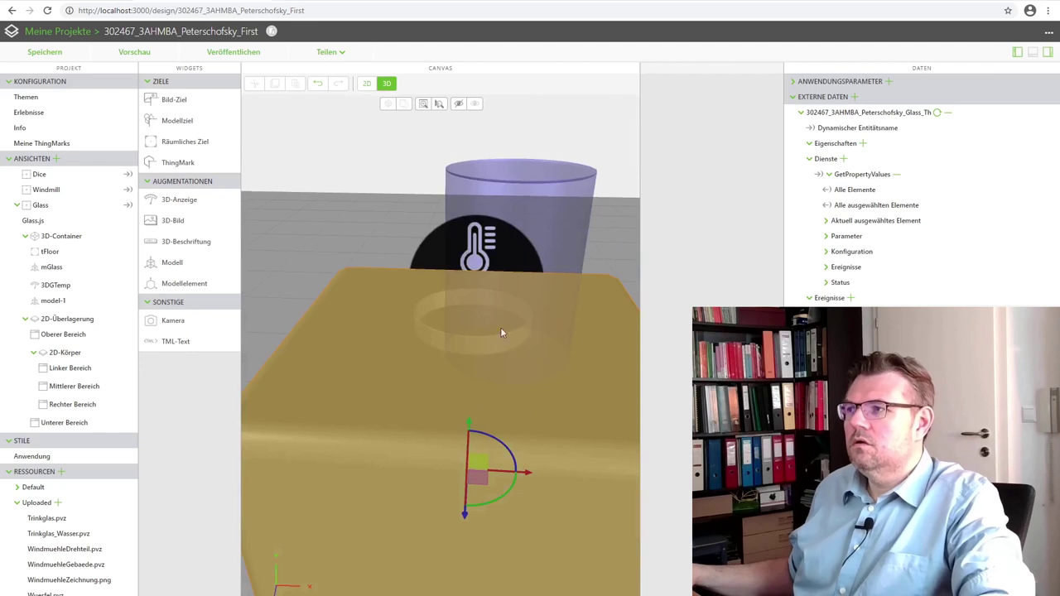
Step: Delete the trial water glass model, check mGlass and 3DGTemp, then open the Windmill view
left_click(527, 239)
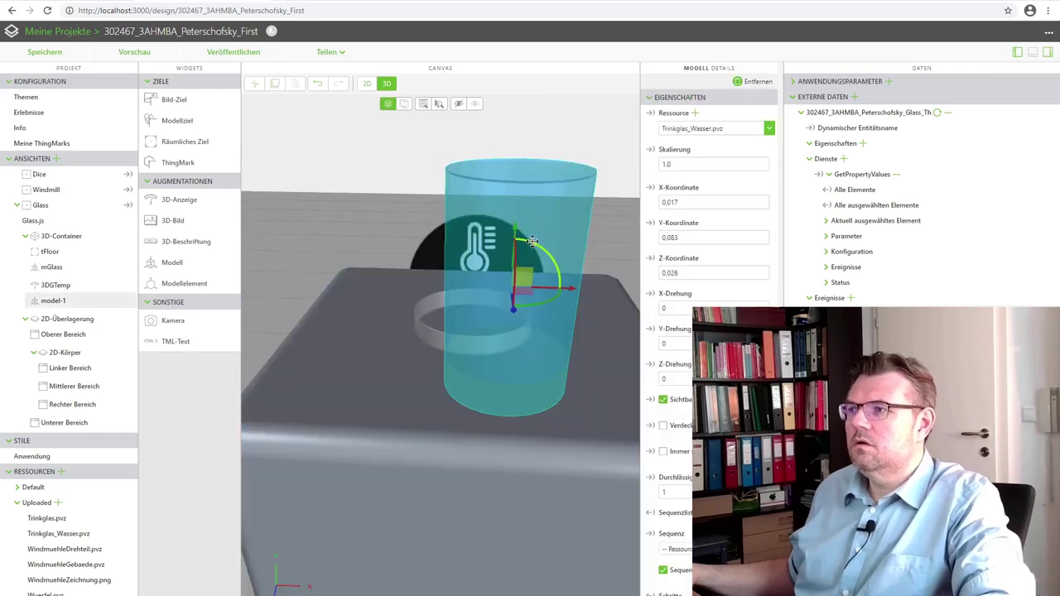
left_click(750, 82)
left_click_drag(530, 356, 414, 391)
left_click(415, 394)
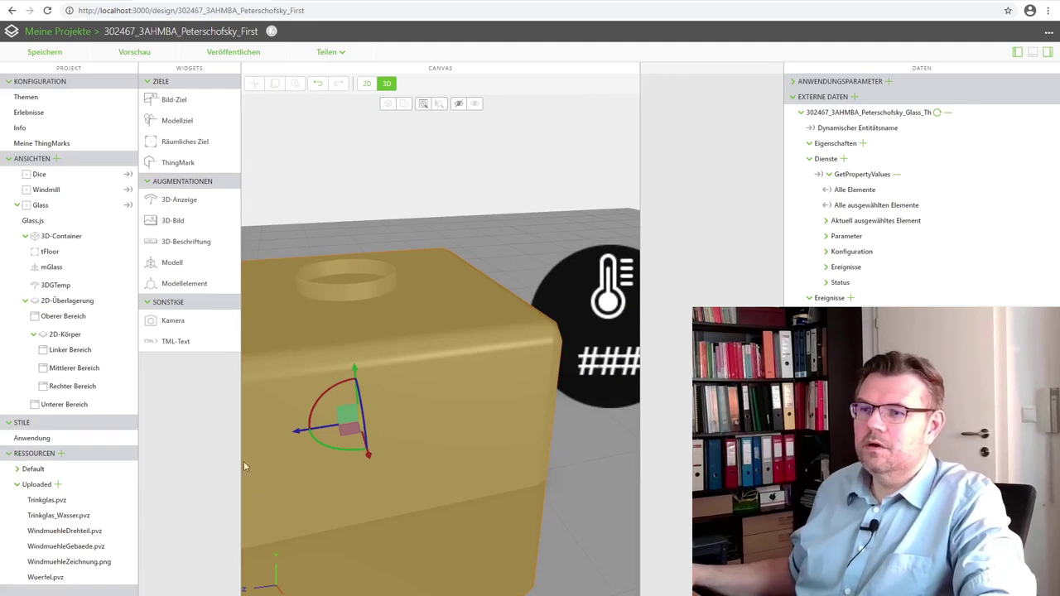
left_click(56, 285)
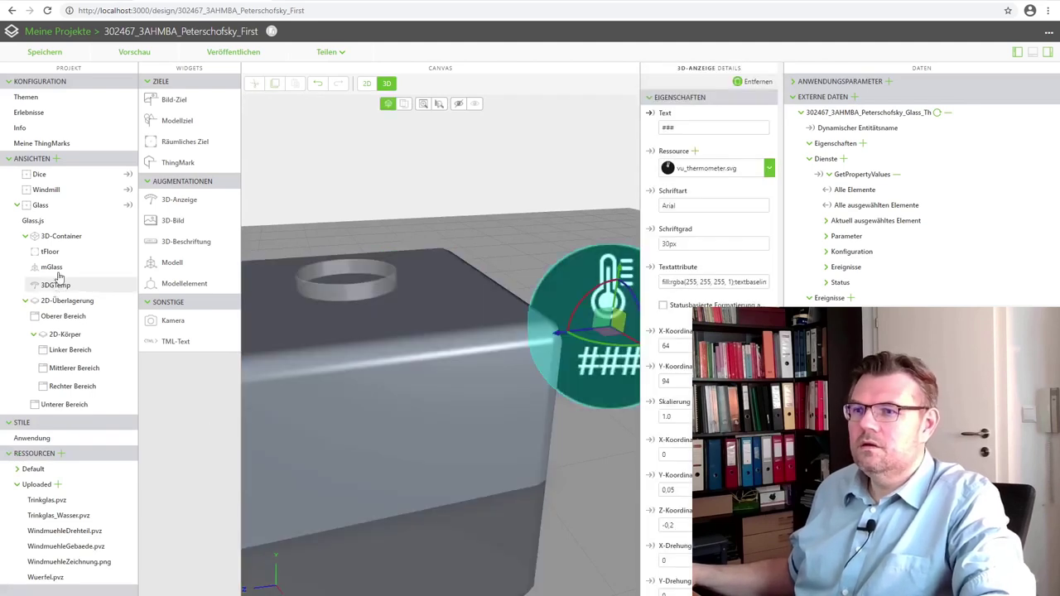
left_click(52, 267)
left_click_drag(366, 489, 249, 373)
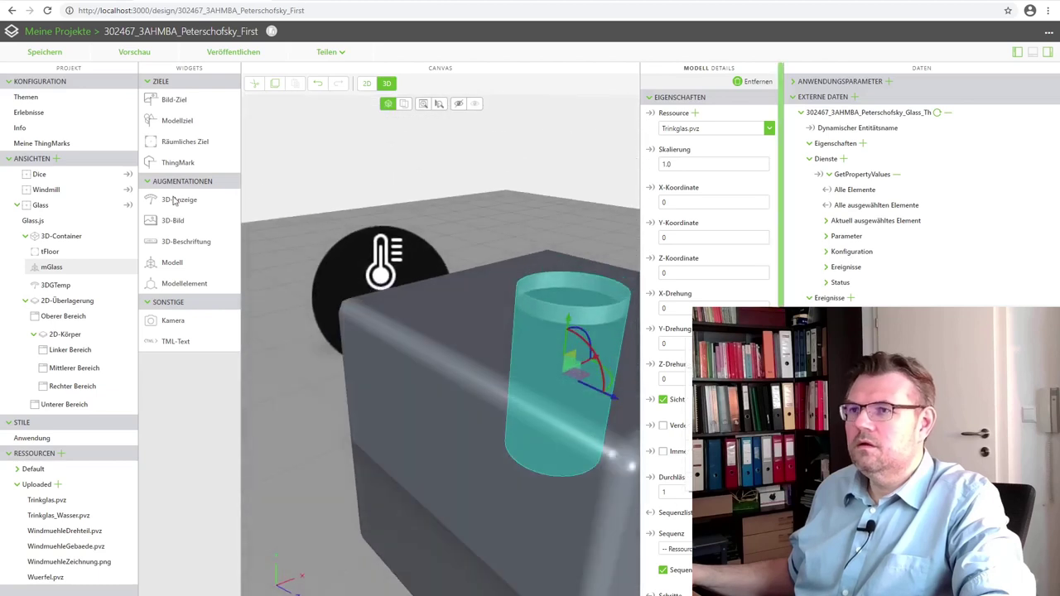
left_click(46, 190)
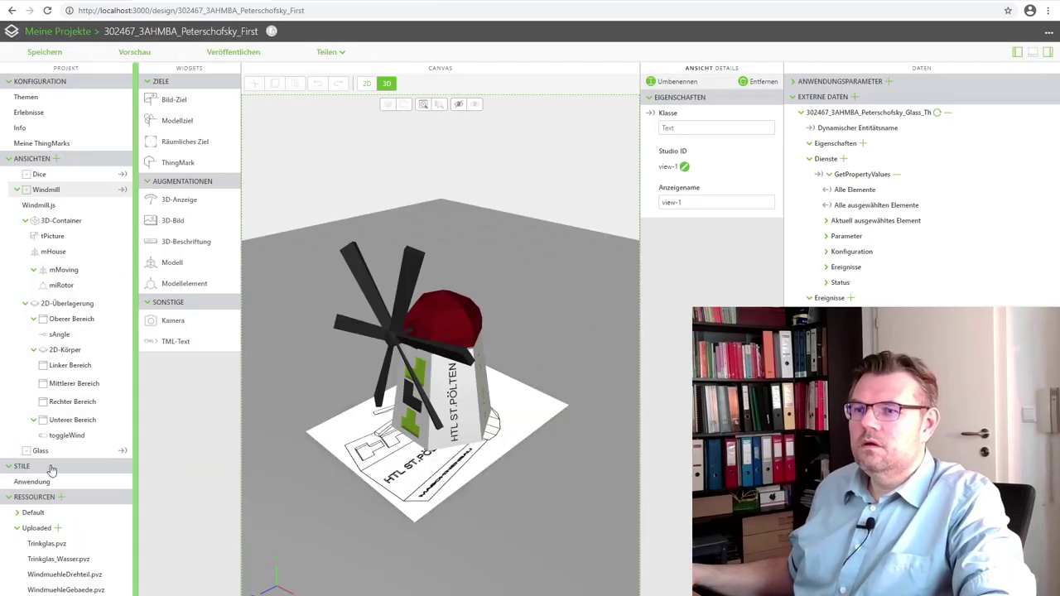
Step: Add a Trinkglas_Wasser.pvz model to the Glass view with X and Z set to 0
left_click(40, 451)
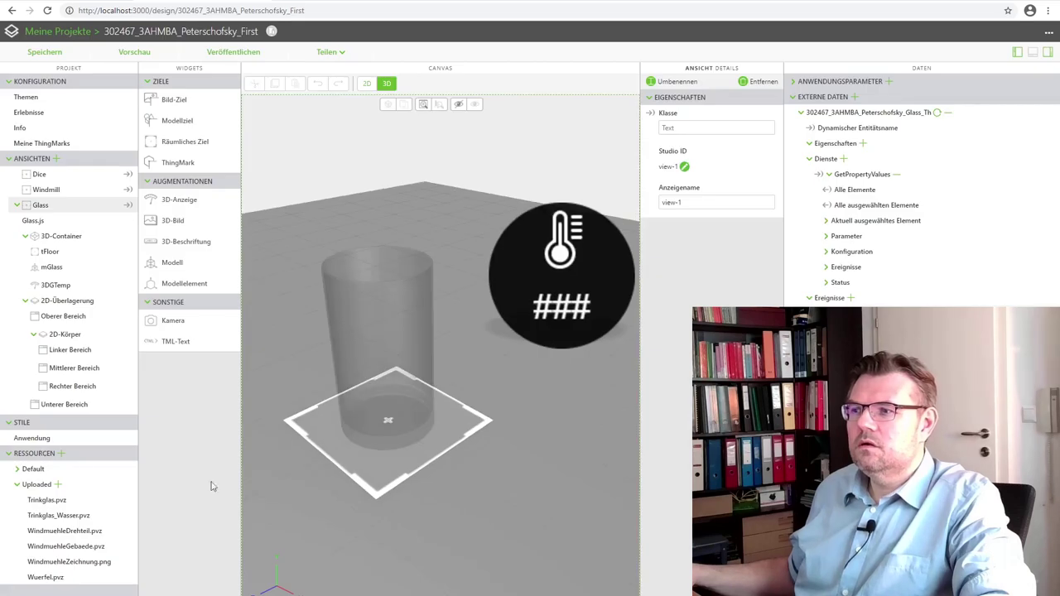
left_click_drag(174, 263, 529, 509)
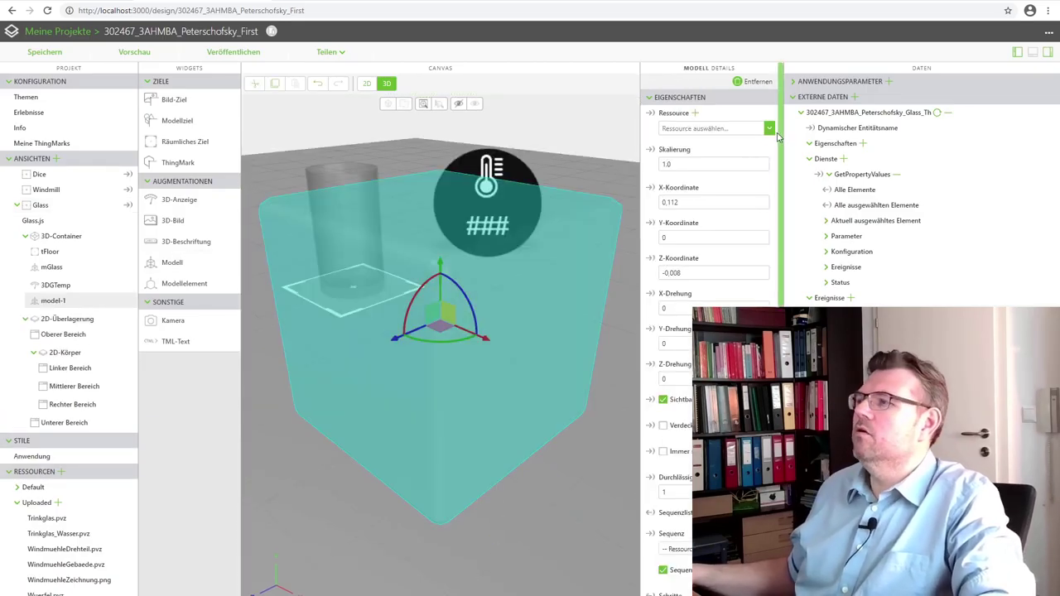
left_click(770, 129)
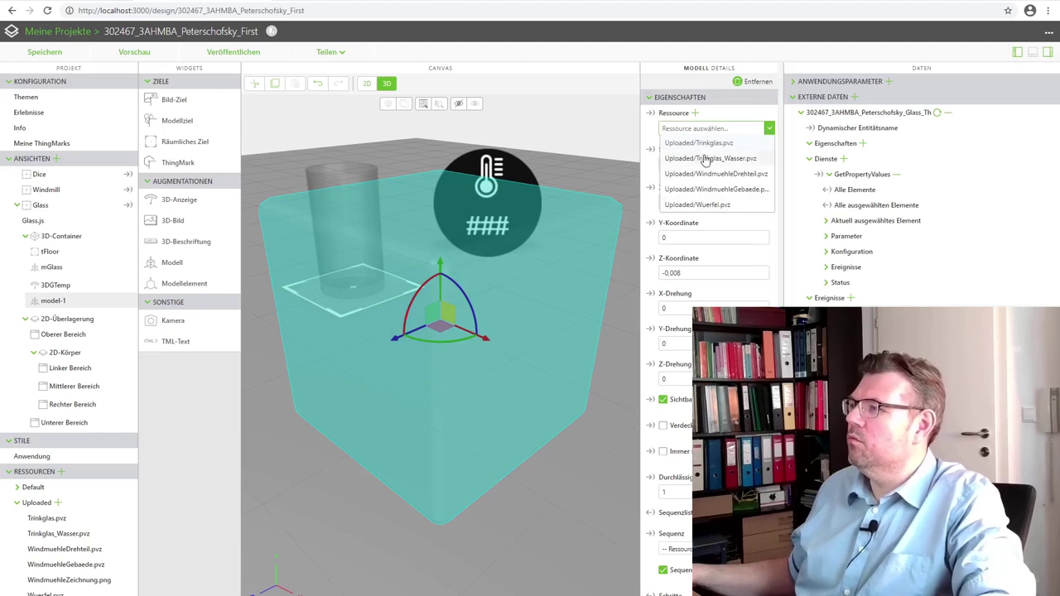
left_click(709, 159)
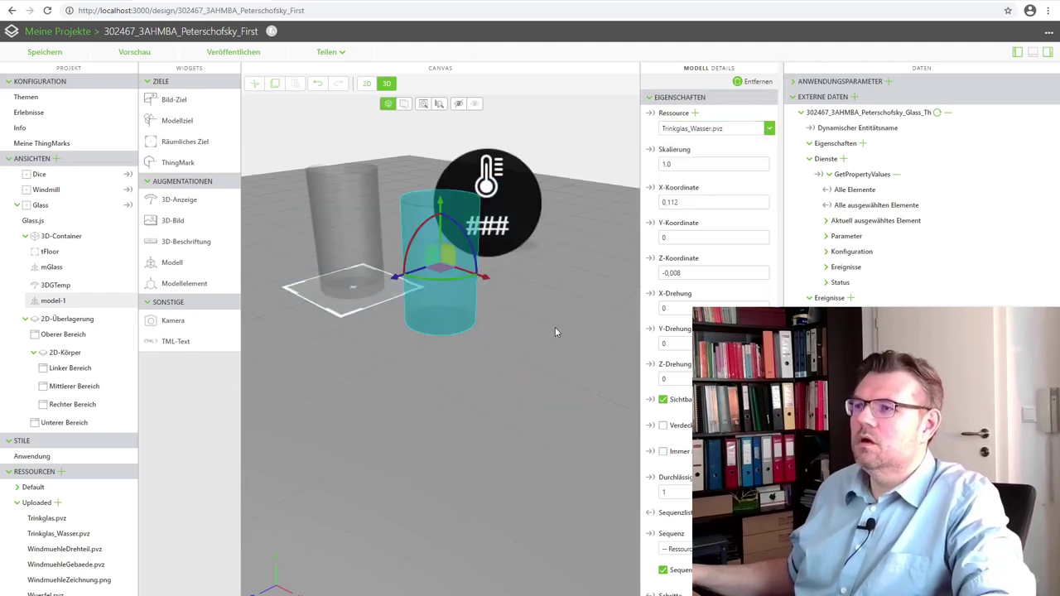
left_click(696, 276)
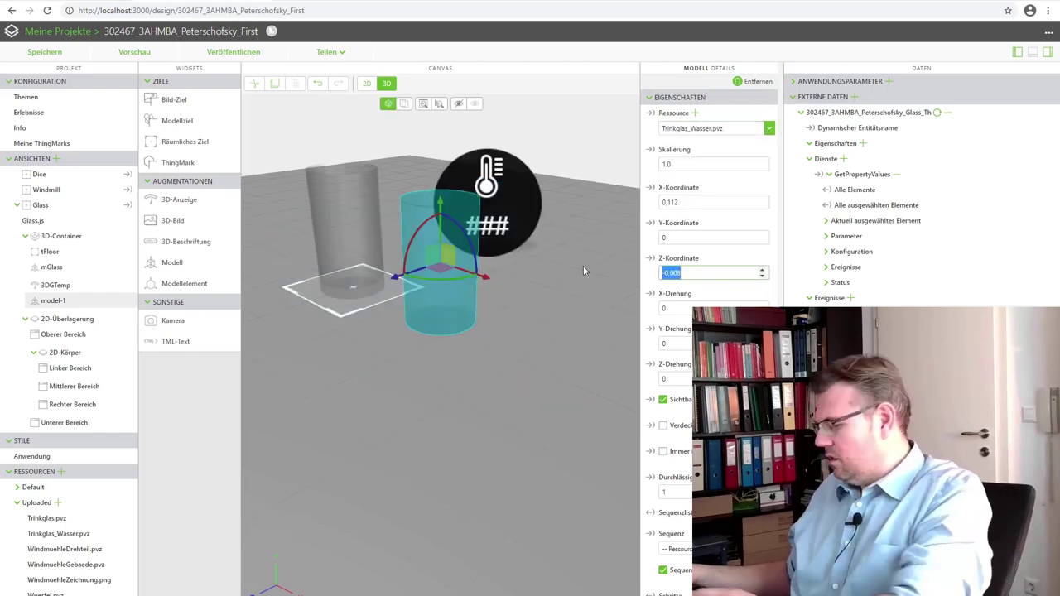
type("0")
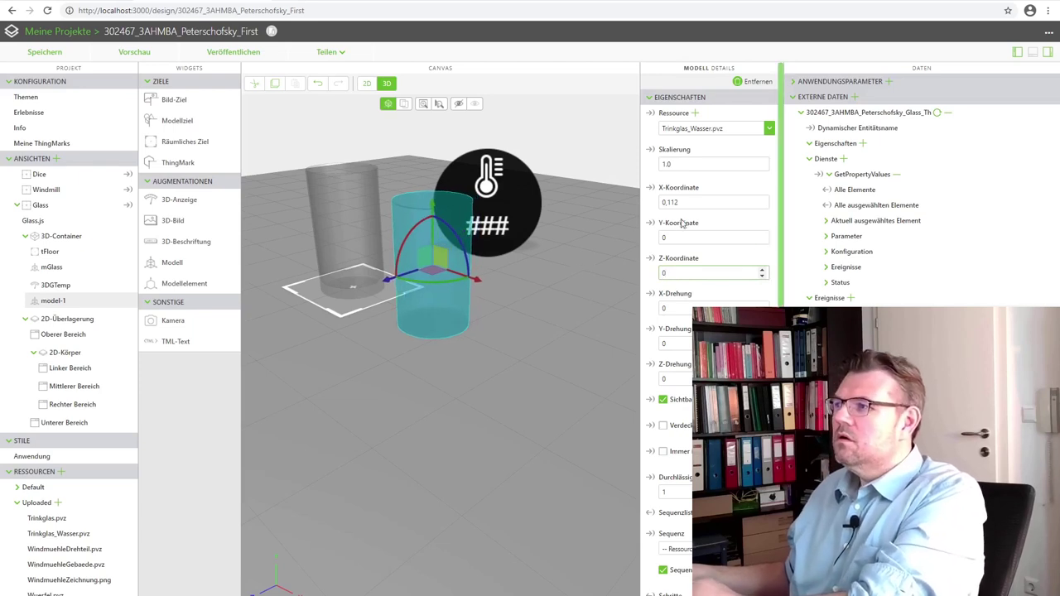
left_click(696, 202)
type("0")
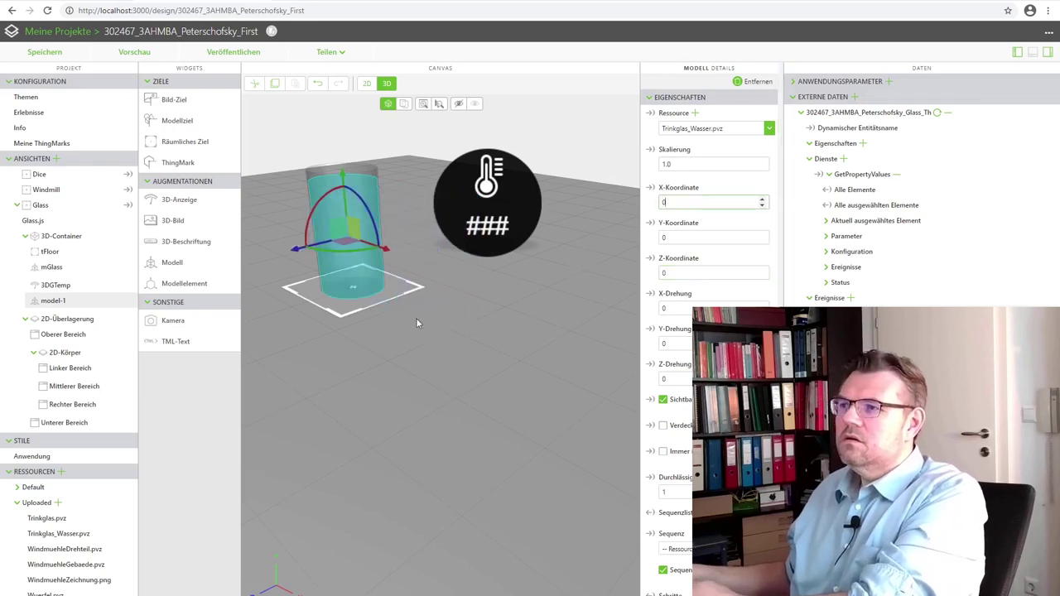
Step: Set the water model's Y coordinate to -0.05 so it sits inside the glass
left_click_drag(412, 317, 500, 405)
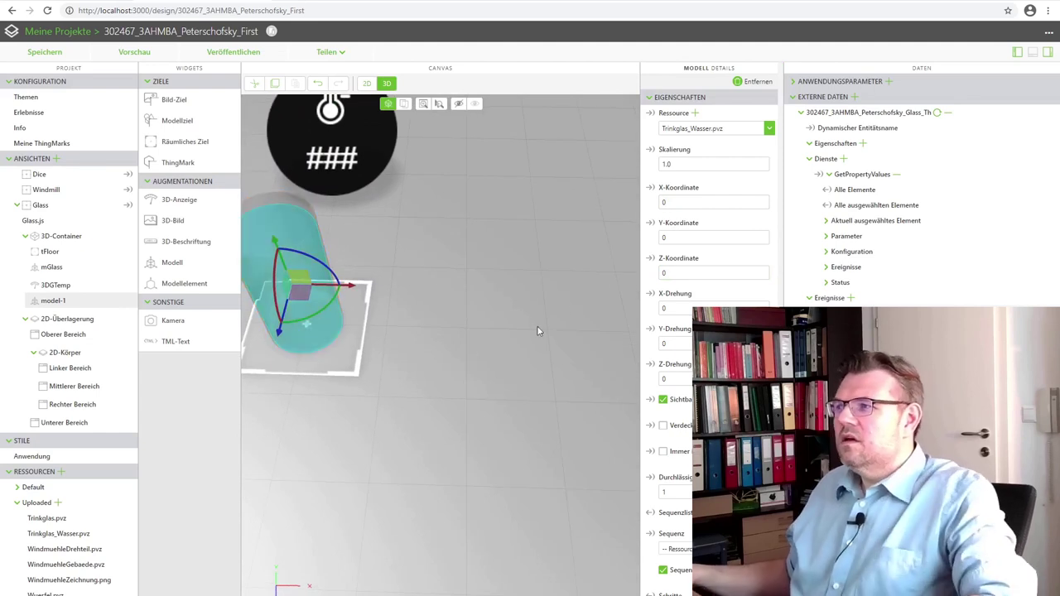
left_click_drag(407, 403, 284, 366)
left_click_drag(289, 247, 383, 286)
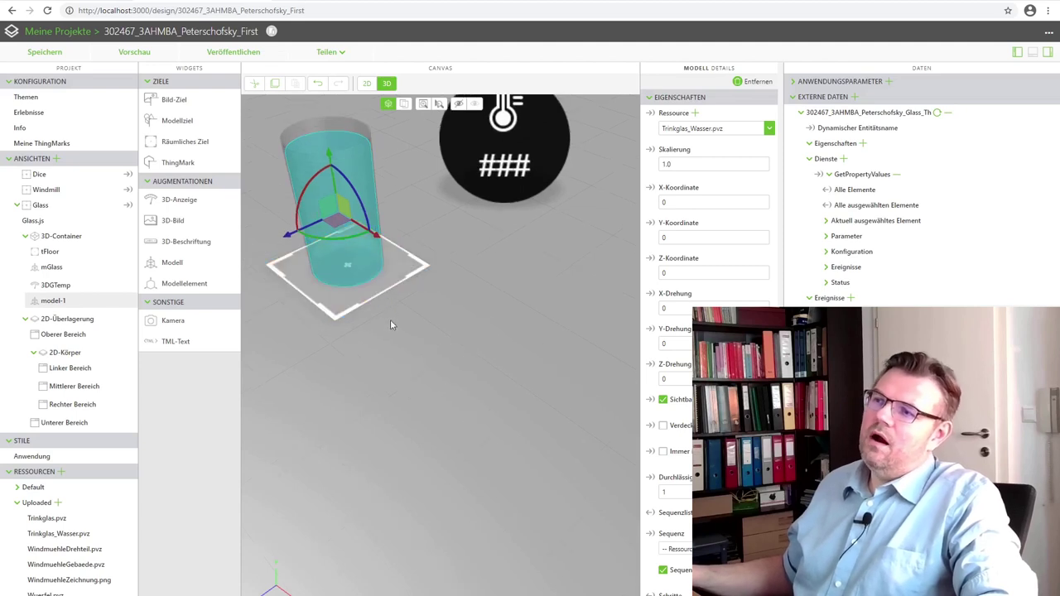
left_click_drag(365, 346, 406, 438)
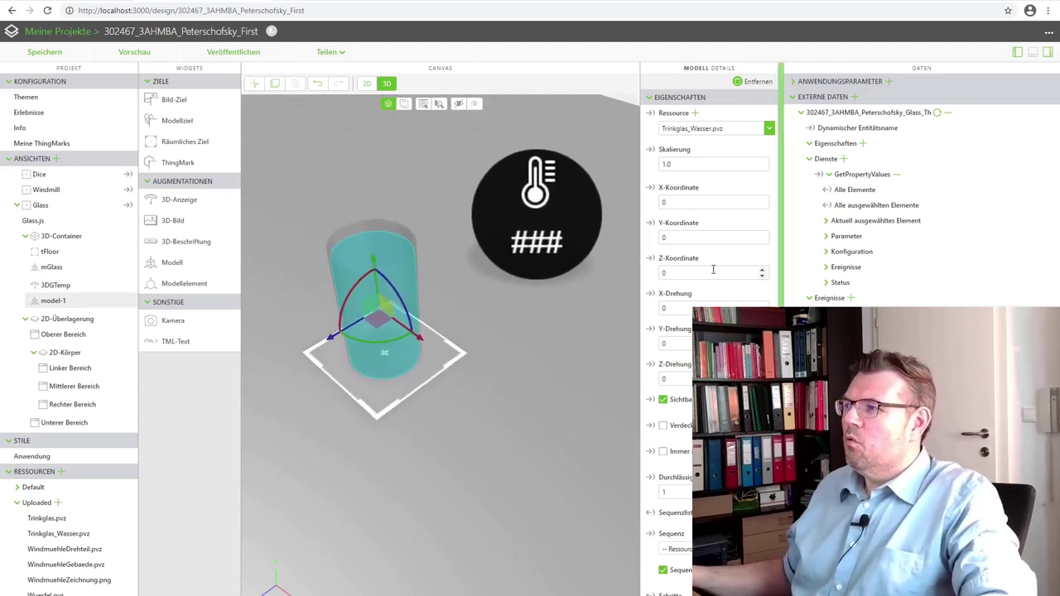
left_click(660, 238)
double_click(661, 238)
type("-0")
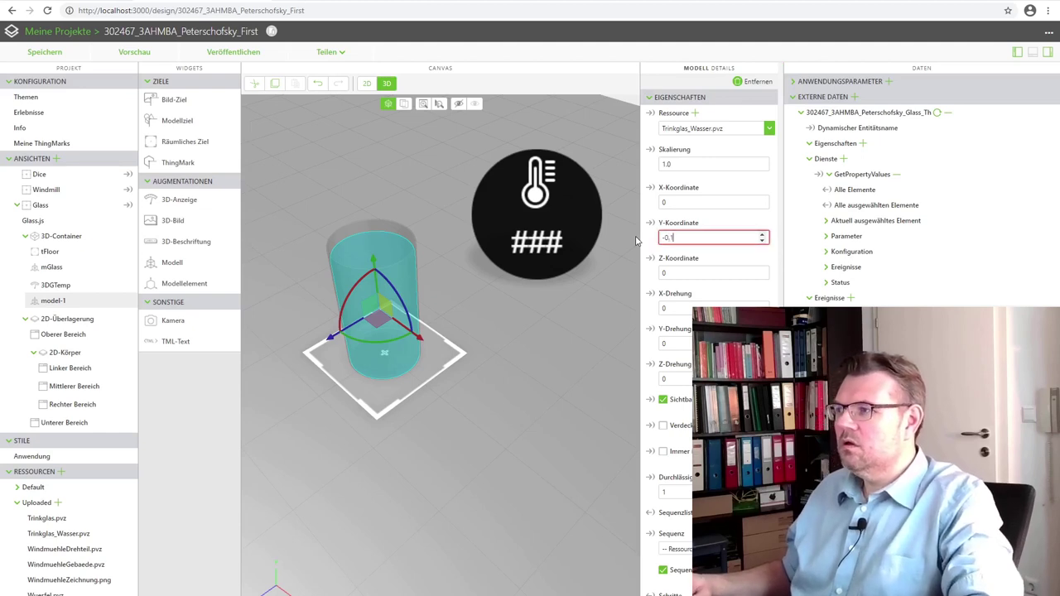
type(".1")
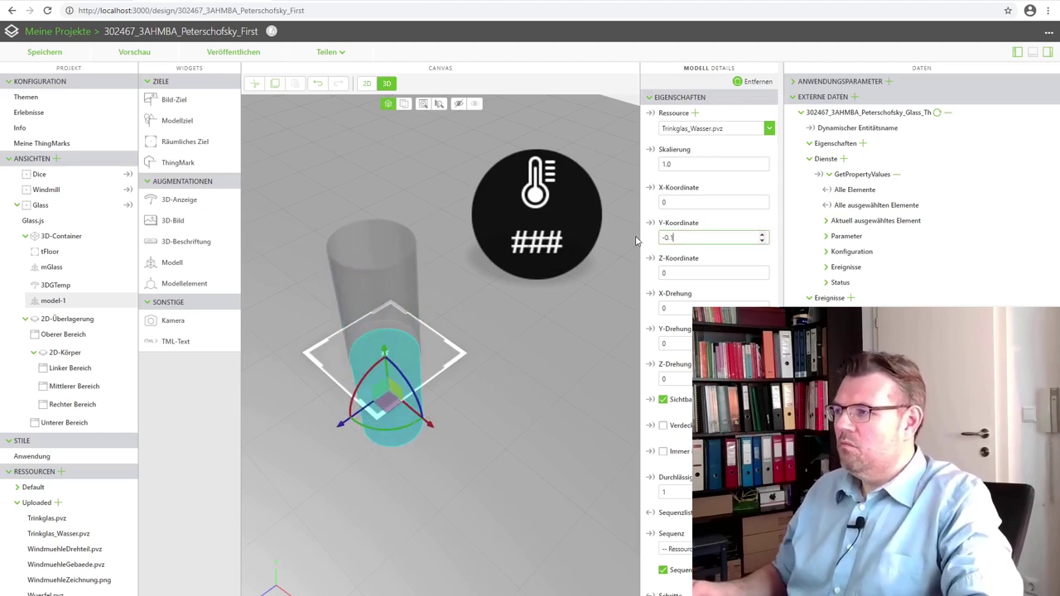
key("BackSpace")
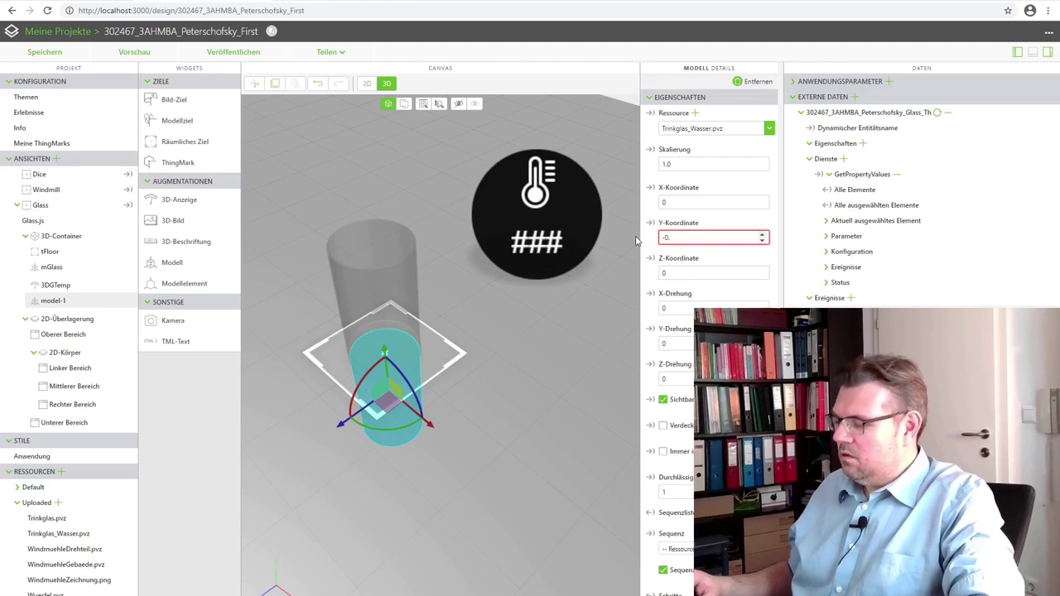
type("05")
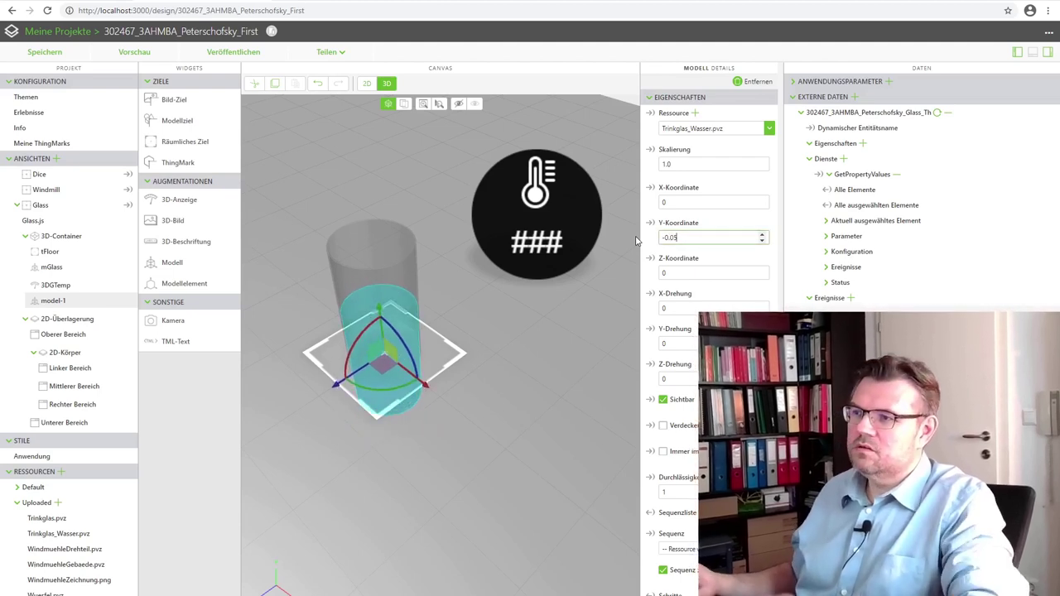
left_click(340, 506)
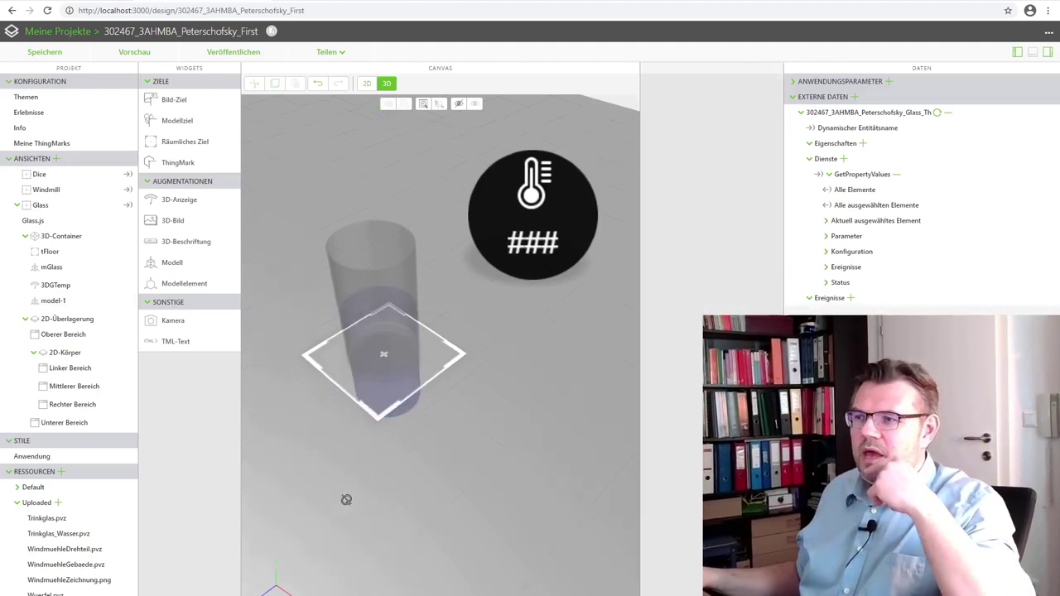
Step: Expand GetPropertyValues' current-item node to list GlassTemp and the other Glass properties
left_click_drag(351, 496, 349, 475)
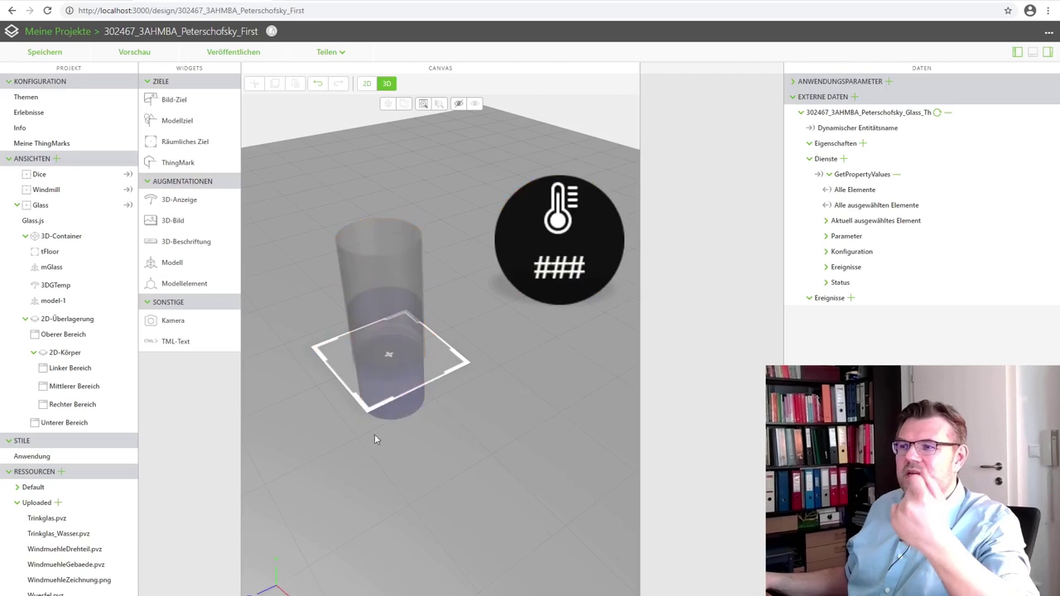
left_click_drag(342, 454, 391, 473)
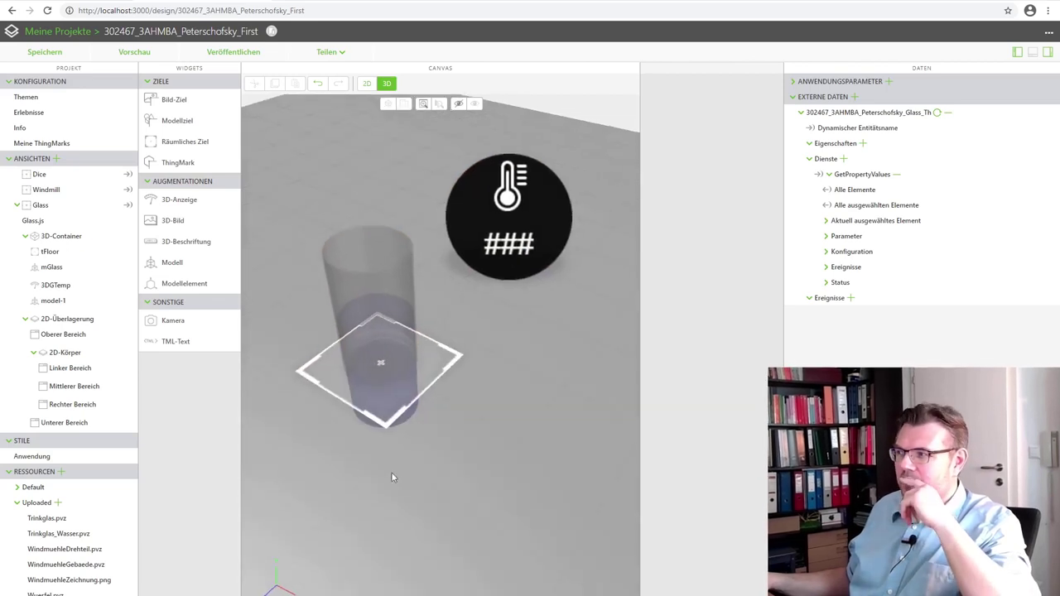
left_click(826, 254)
left_click(826, 253)
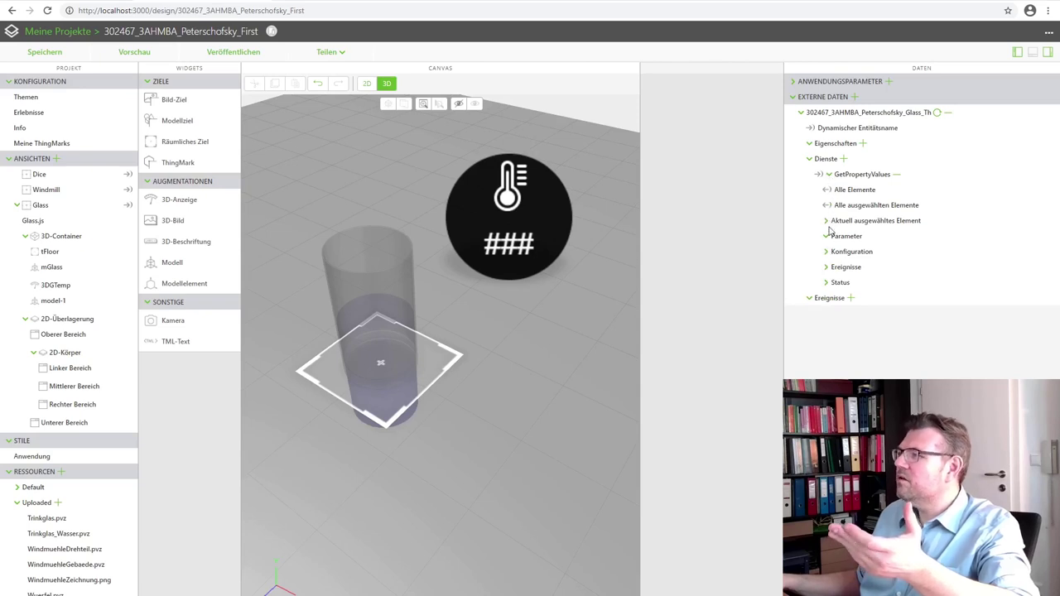
left_click(827, 222)
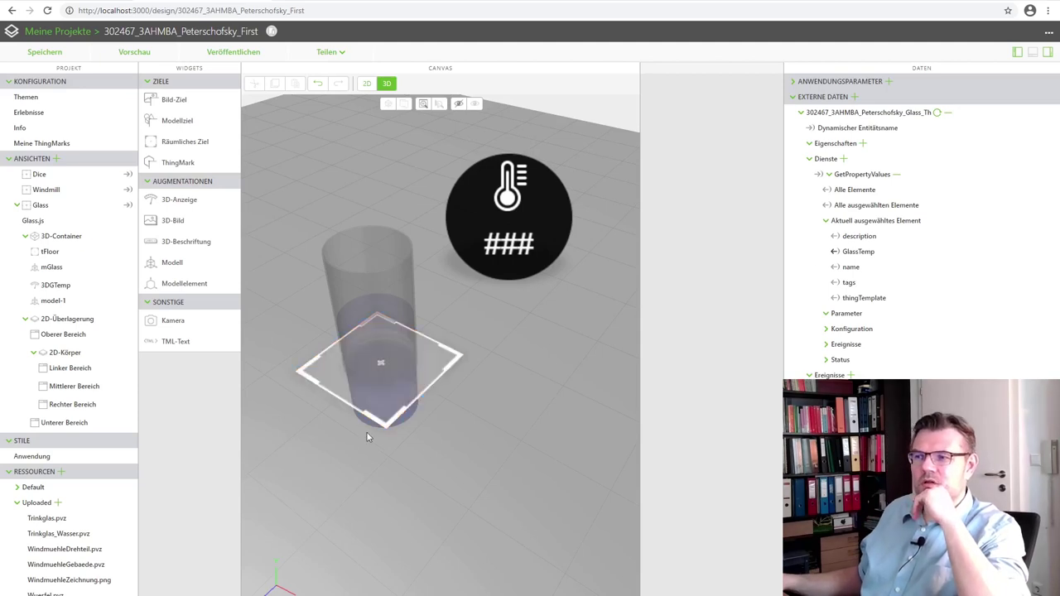
Step: Rename the water model's Studio ID to mWater, then bring up the Glass Thing in ThingWorx
left_click(375, 410)
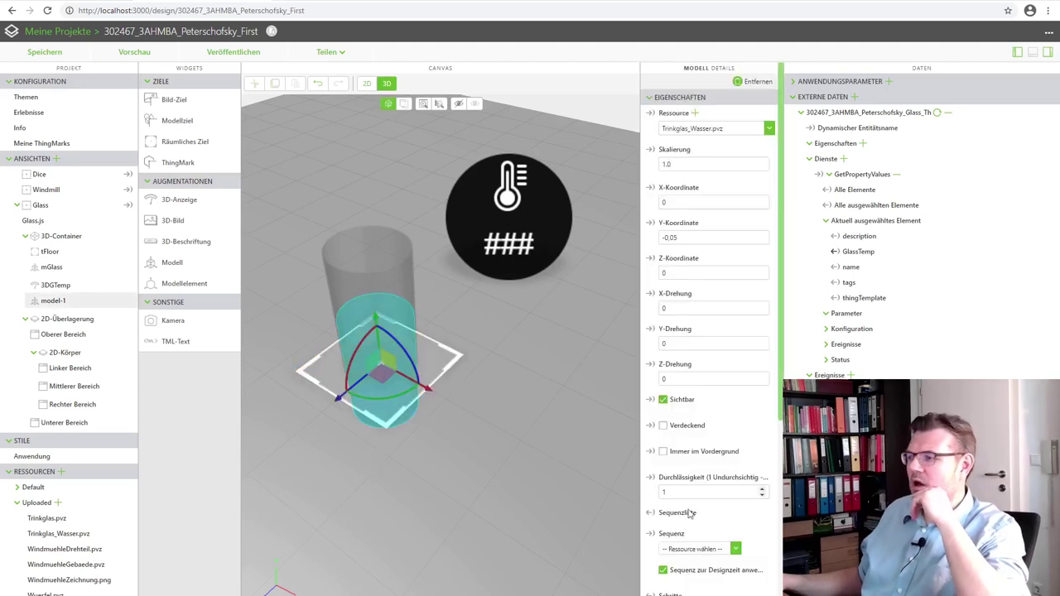
scroll(736, 547, "down", 4)
left_click(690, 371)
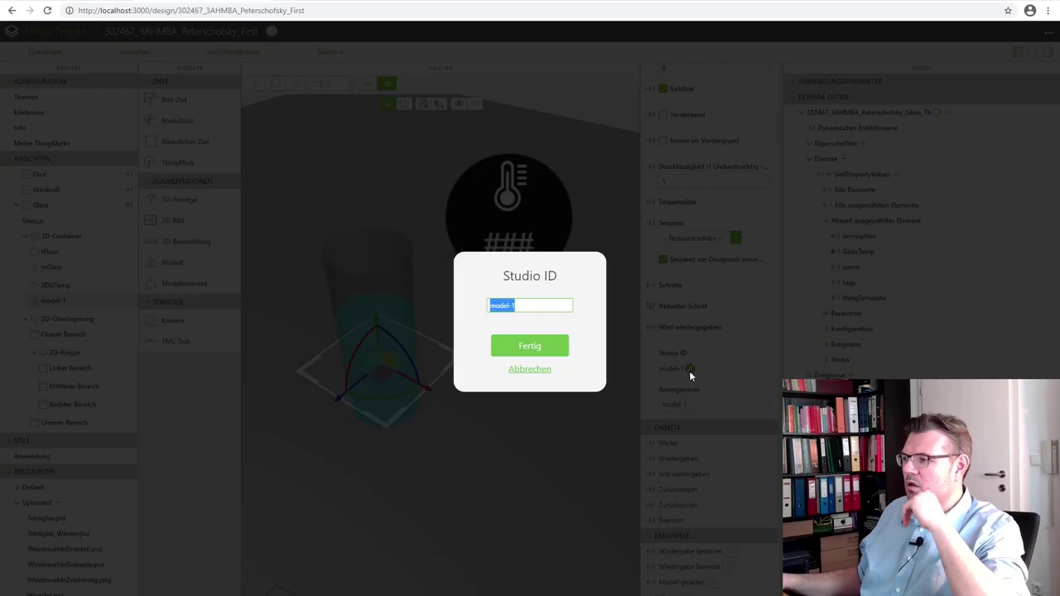
type("mWater")
key("Return")
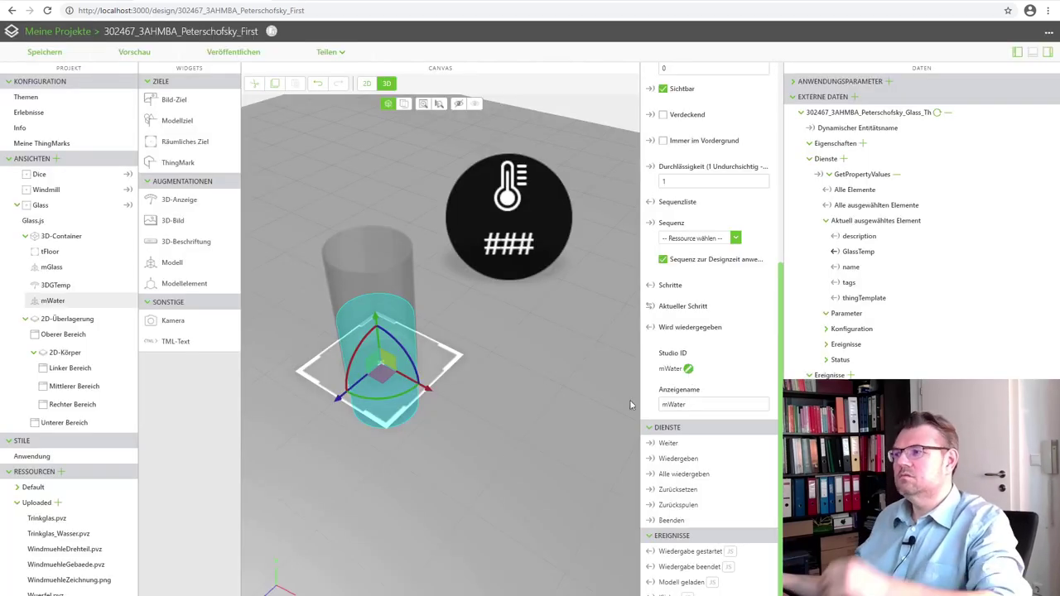
scroll(673, 263, "up", 4)
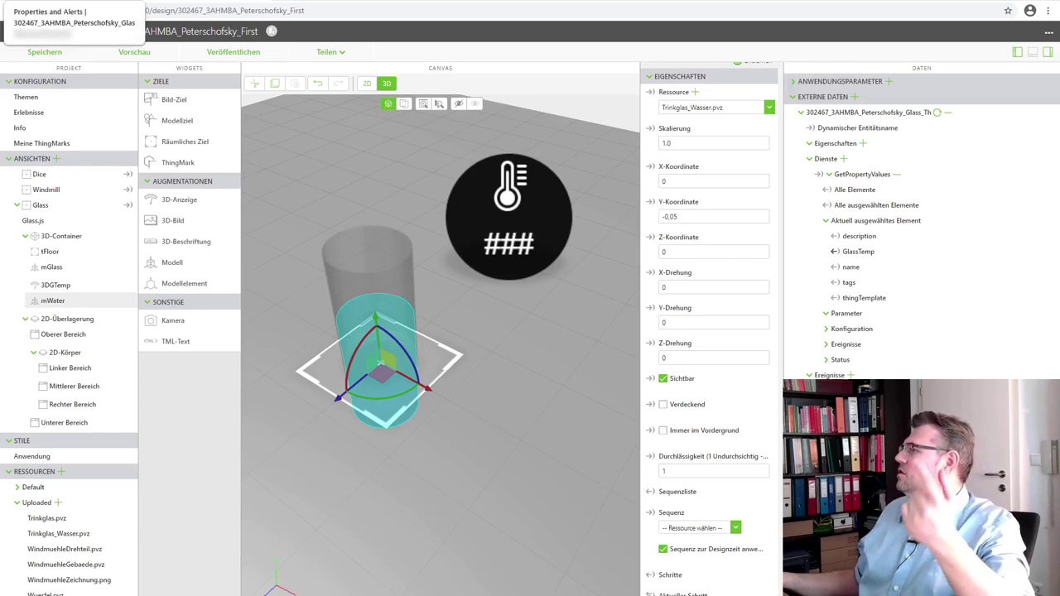
left_click(74, 2)
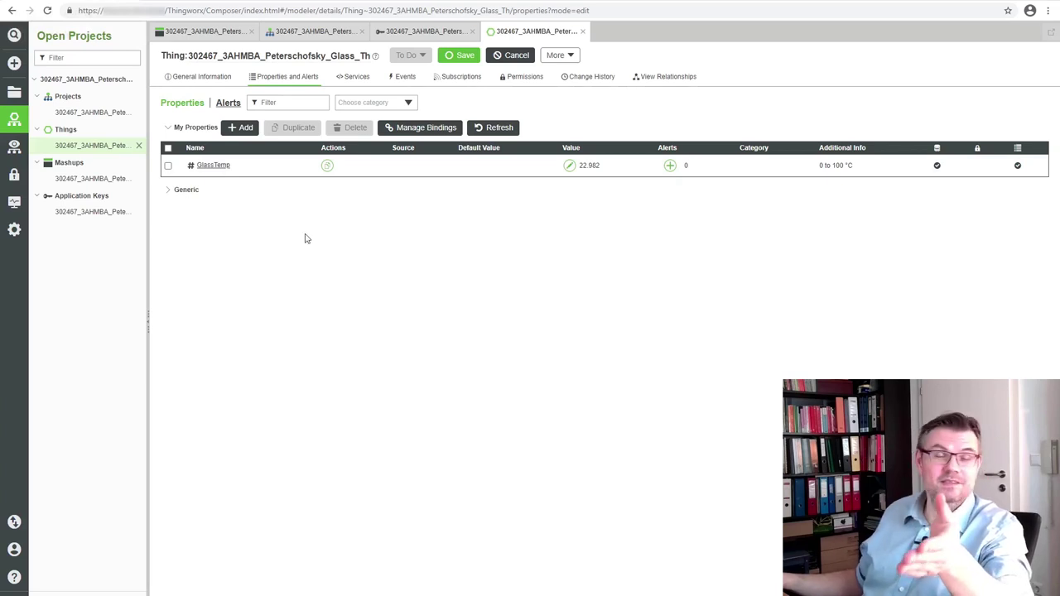
Step: Add a persistent, logged NUMBER property GlassLevelDisp in metres to the Glass Thing
left_click(242, 128)
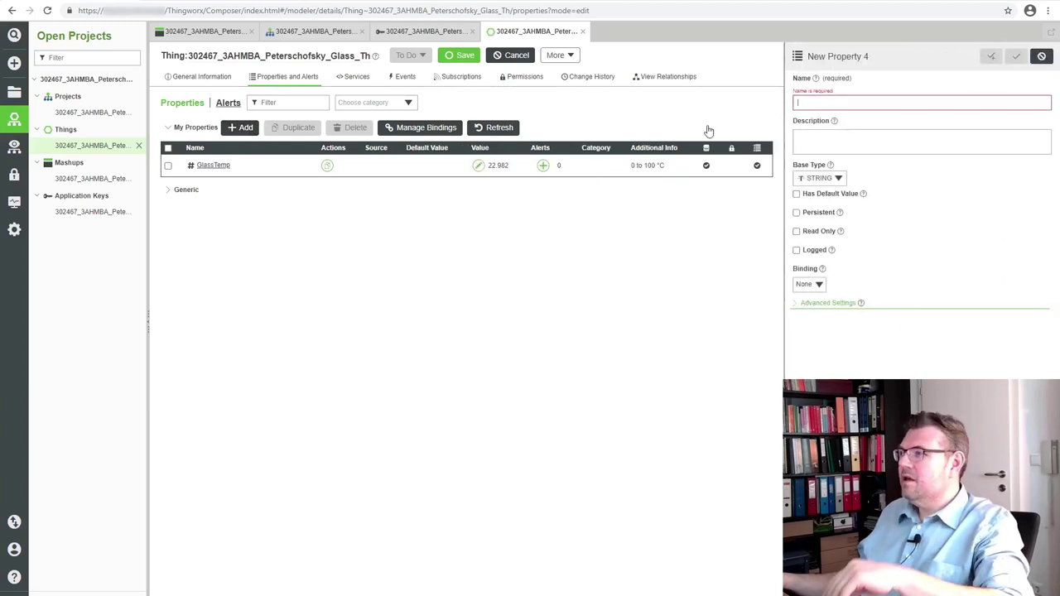
type("Glas")
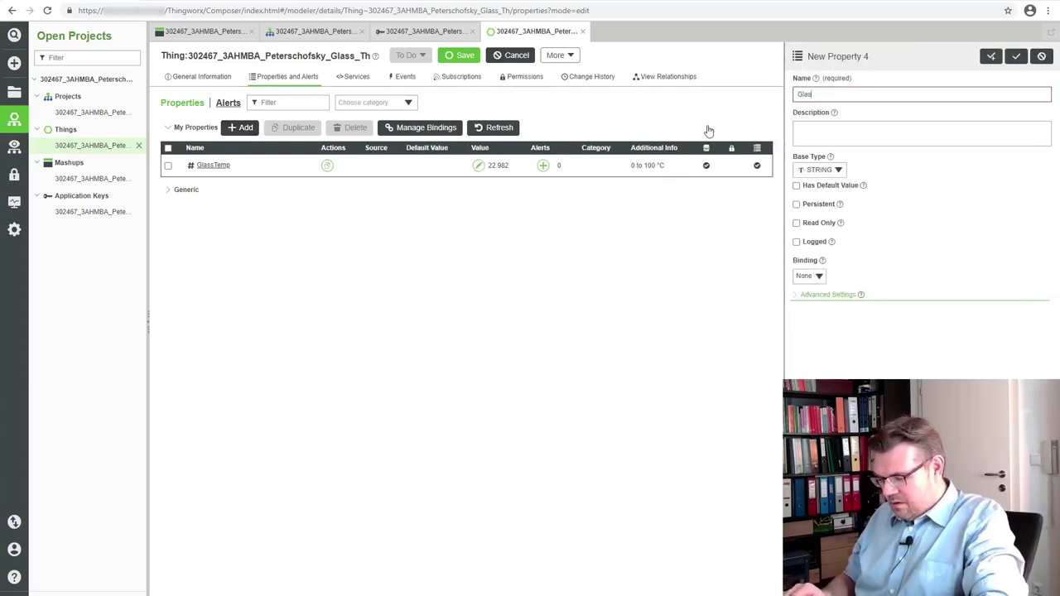
type("sLevel")
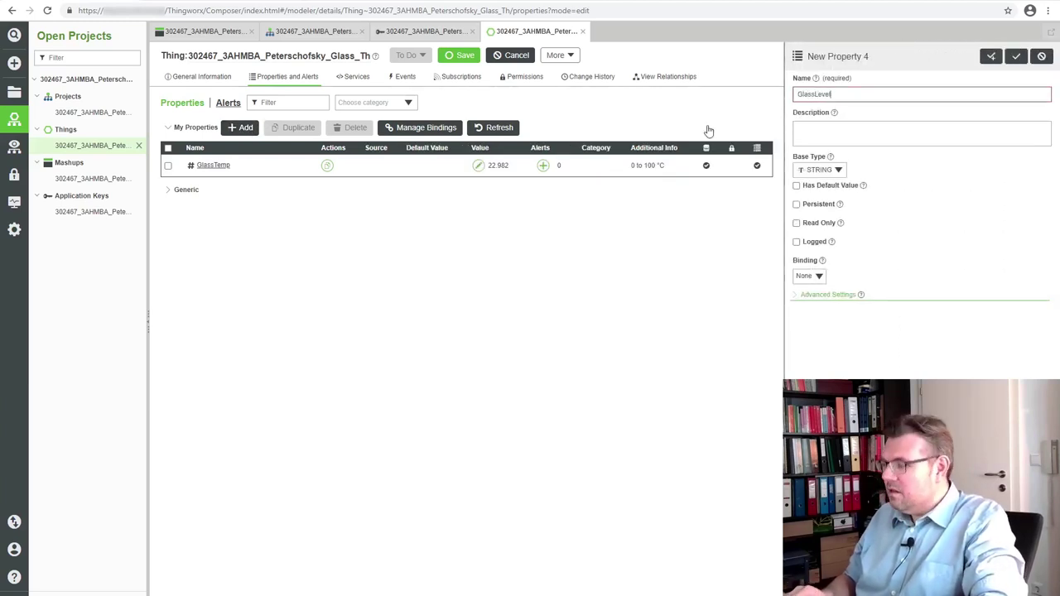
type("Disp")
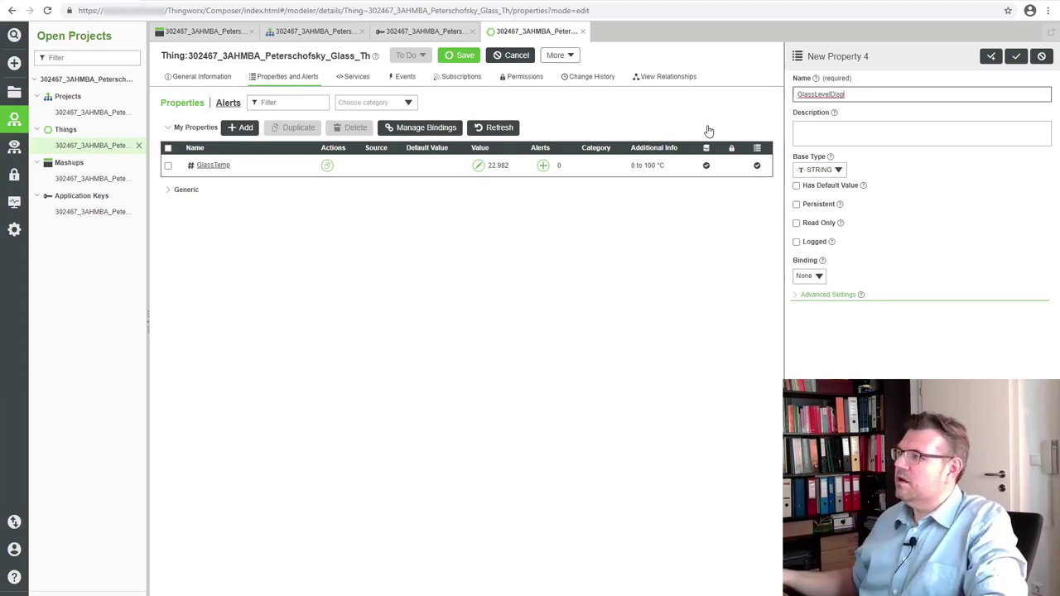
left_click(840, 168)
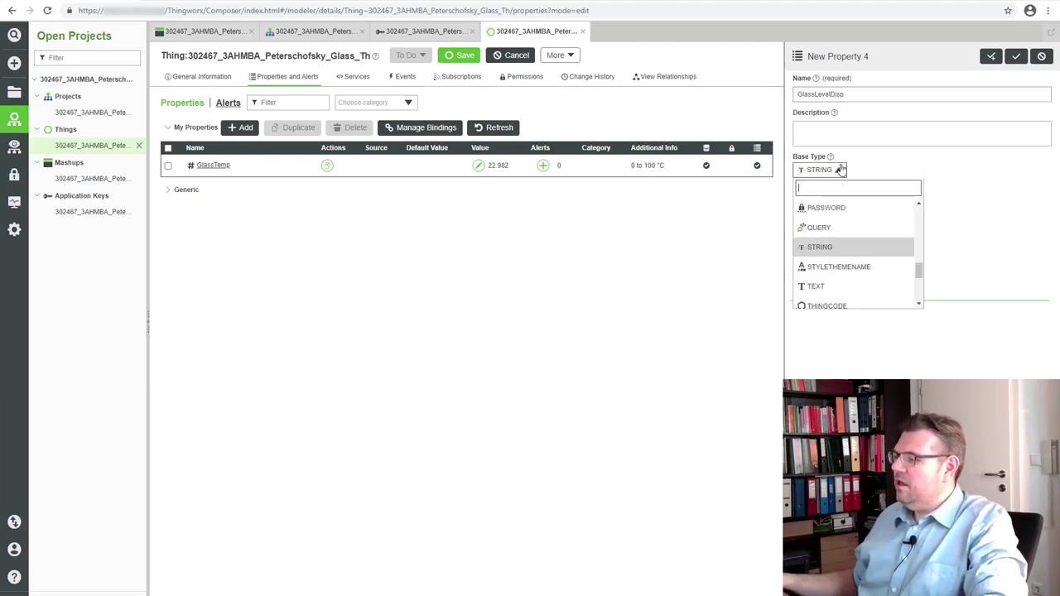
left_click(817, 246)
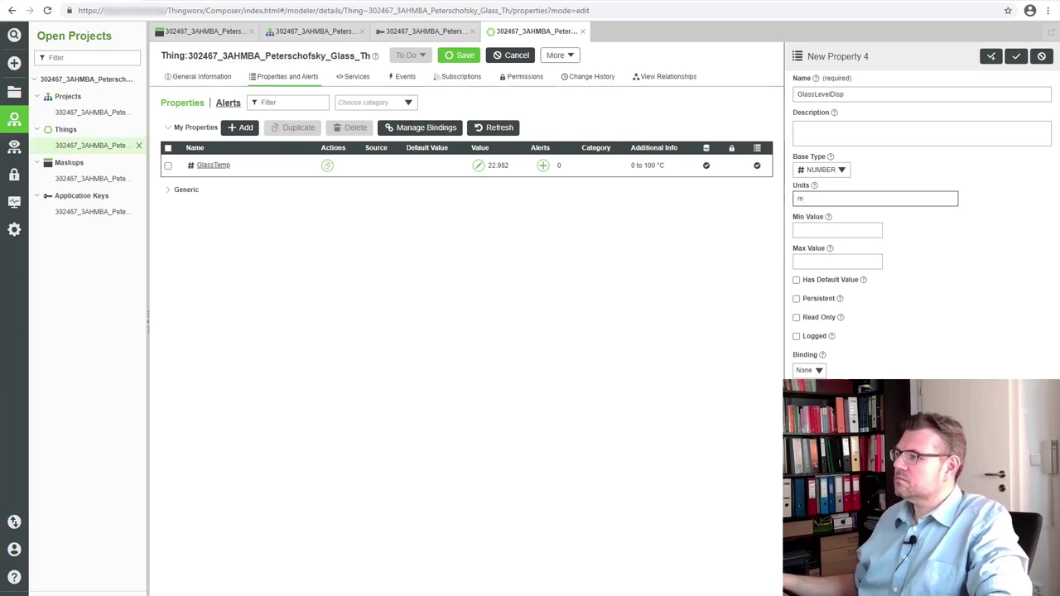
left_click(796, 299)
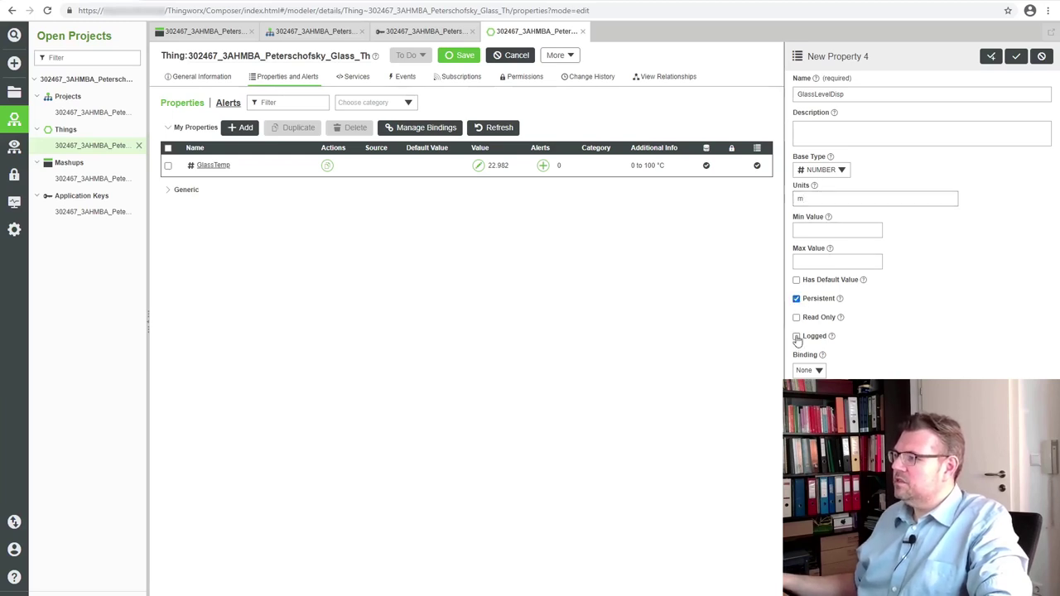
left_click(796, 336)
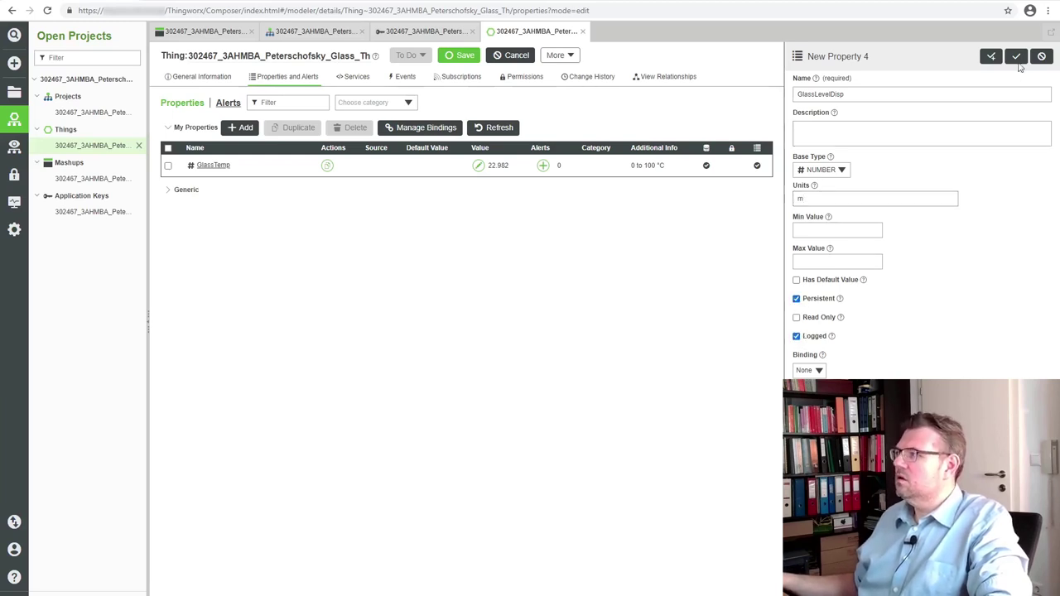
left_click(1016, 56)
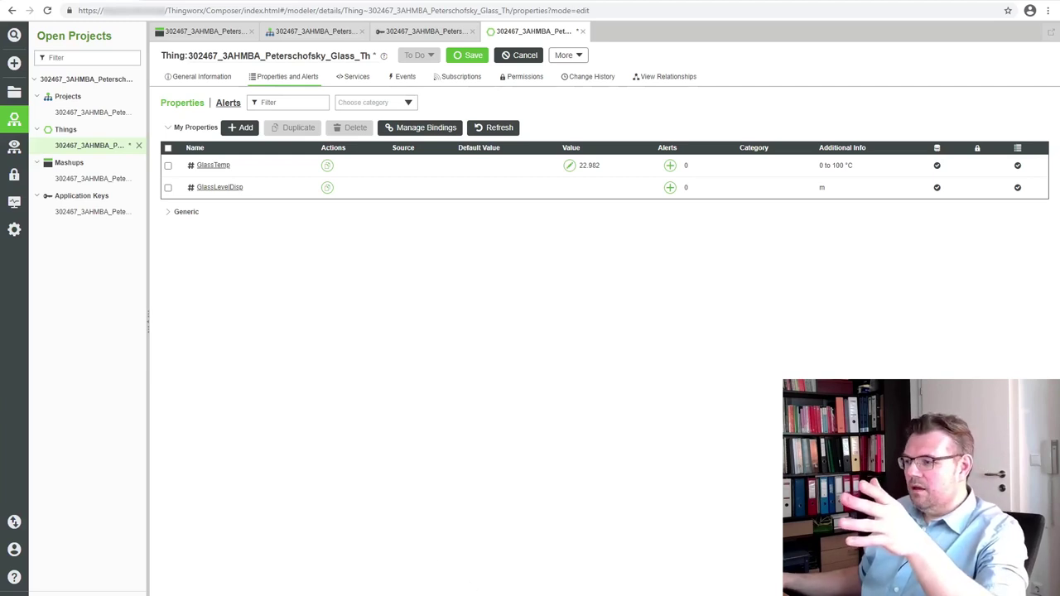
Step: Save the Glass Thing in ThingWorx, logging in when asked, and return to Vuforia Studio
left_click(553, 572)
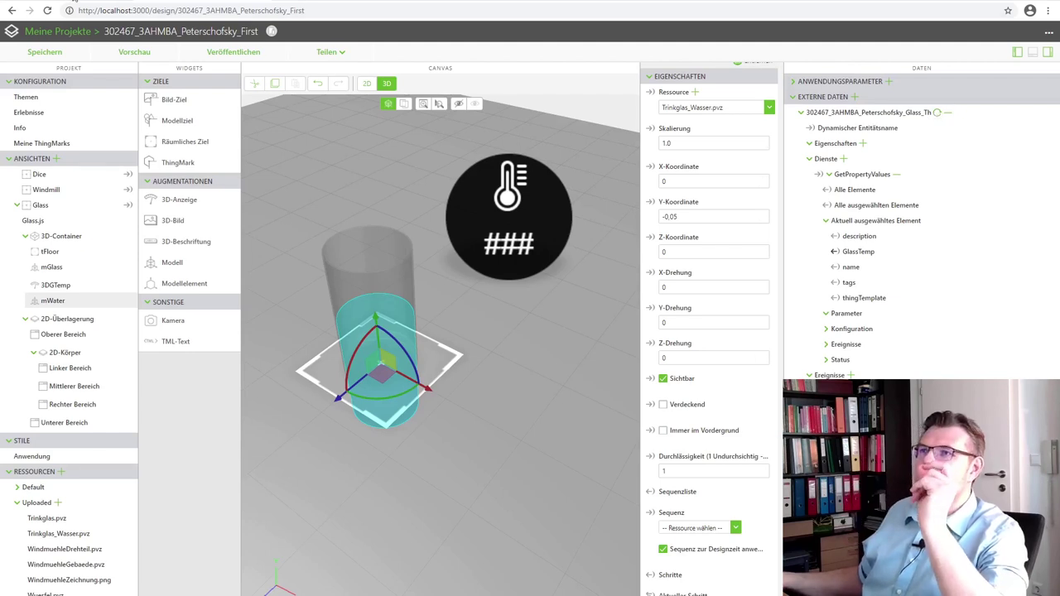
key("alt+Tab")
left_click(467, 55)
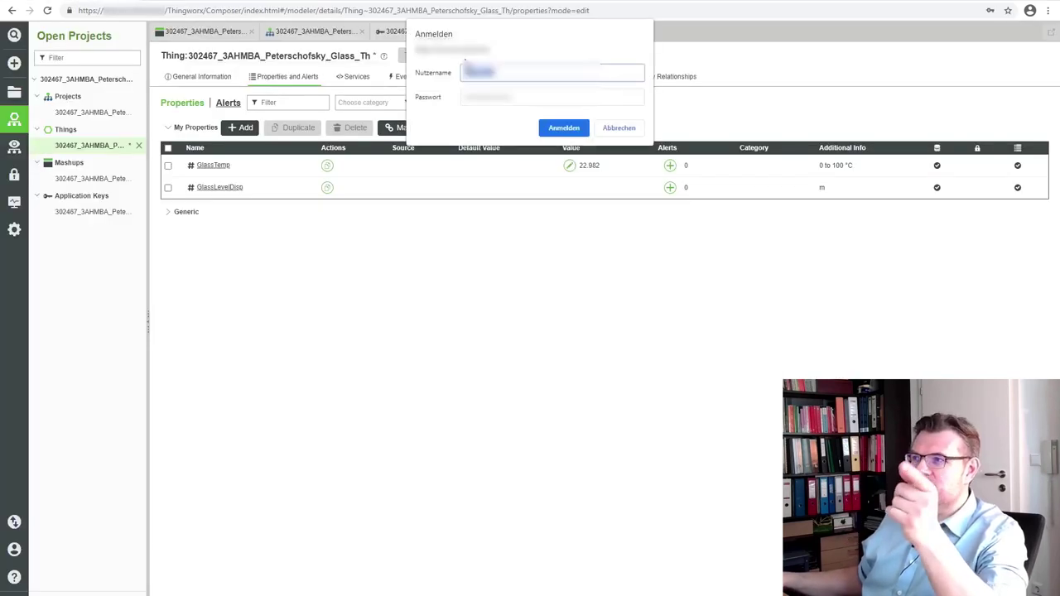
left_click(562, 131)
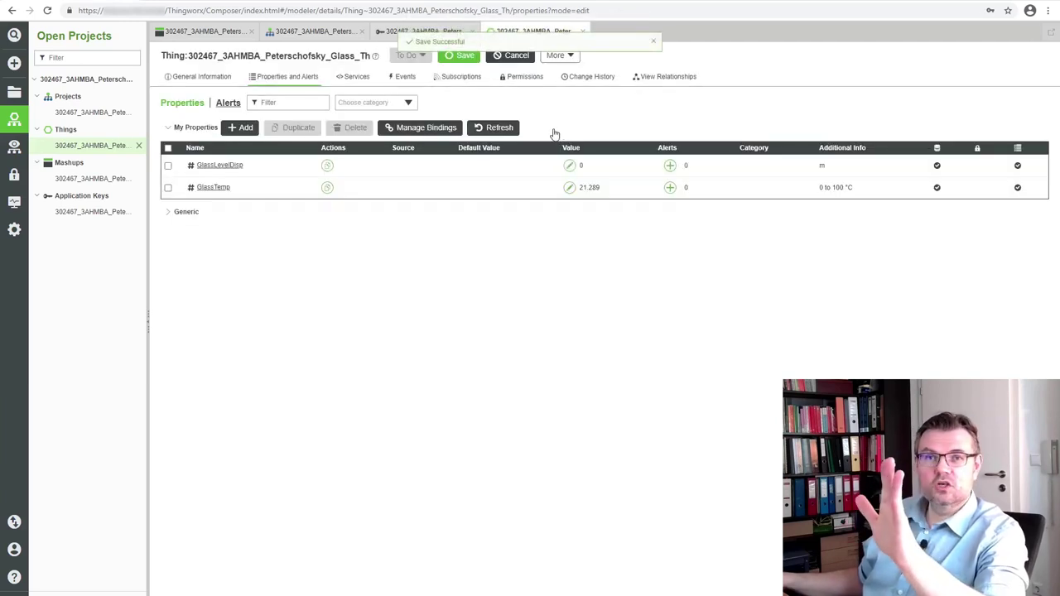
key("alt+Tab")
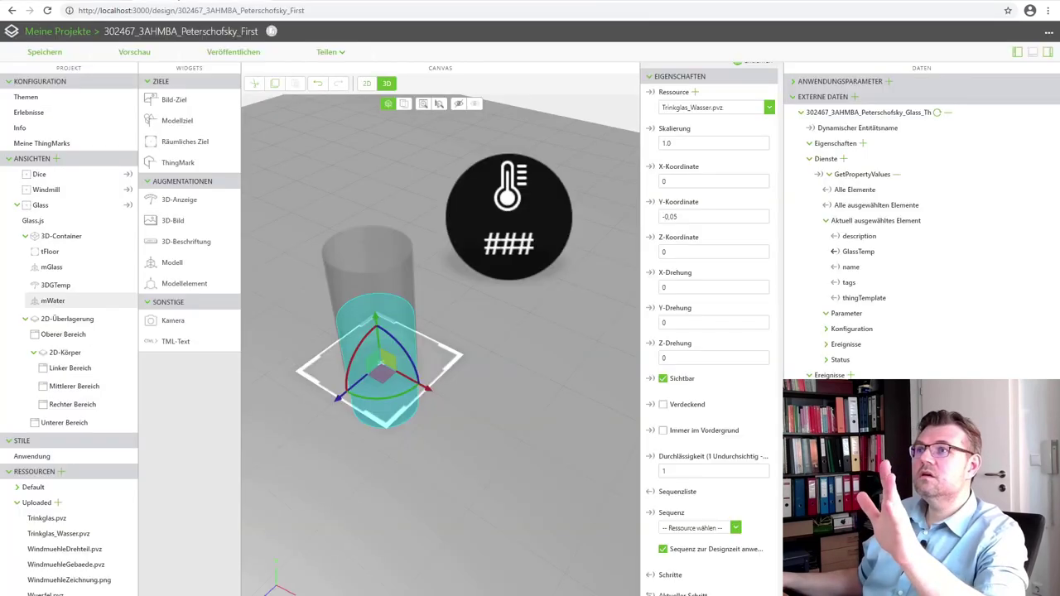
Step: Refresh the external data and bind GlassLevelDisp to the mWater model's Y coordinate
left_click(936, 113)
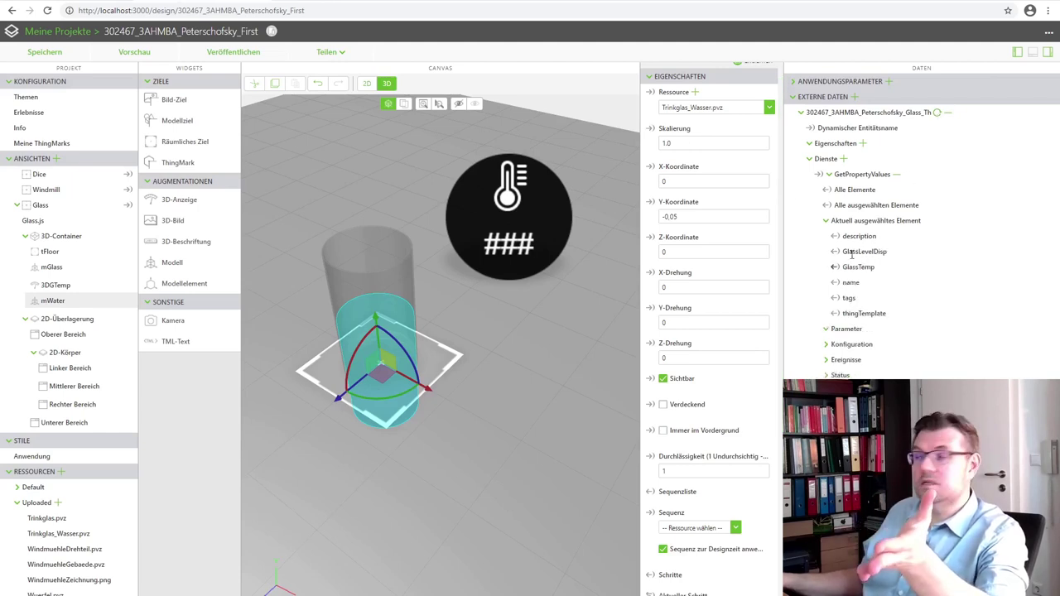
left_click_drag(836, 254, 51, 303)
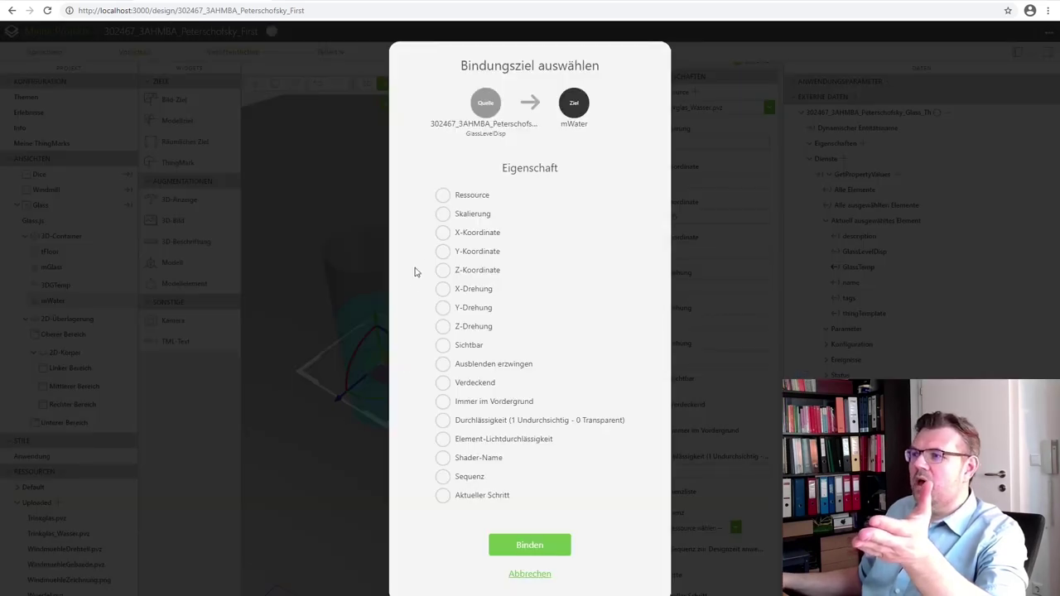
left_click(442, 251)
left_click(537, 546)
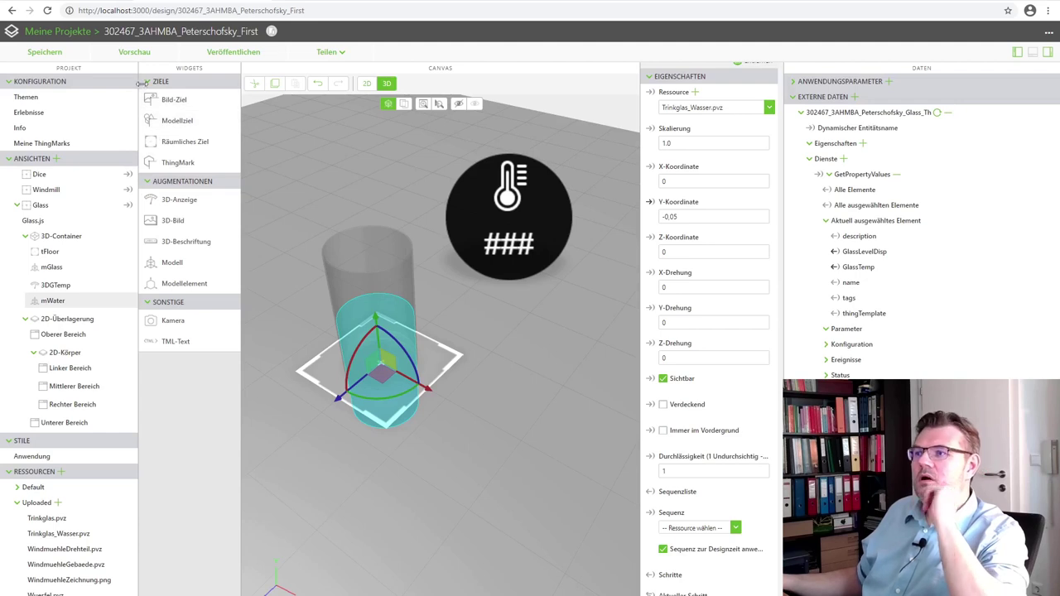
Step: Save the Glass project and preview it, orbiting the scene to view the glass
left_click(136, 53)
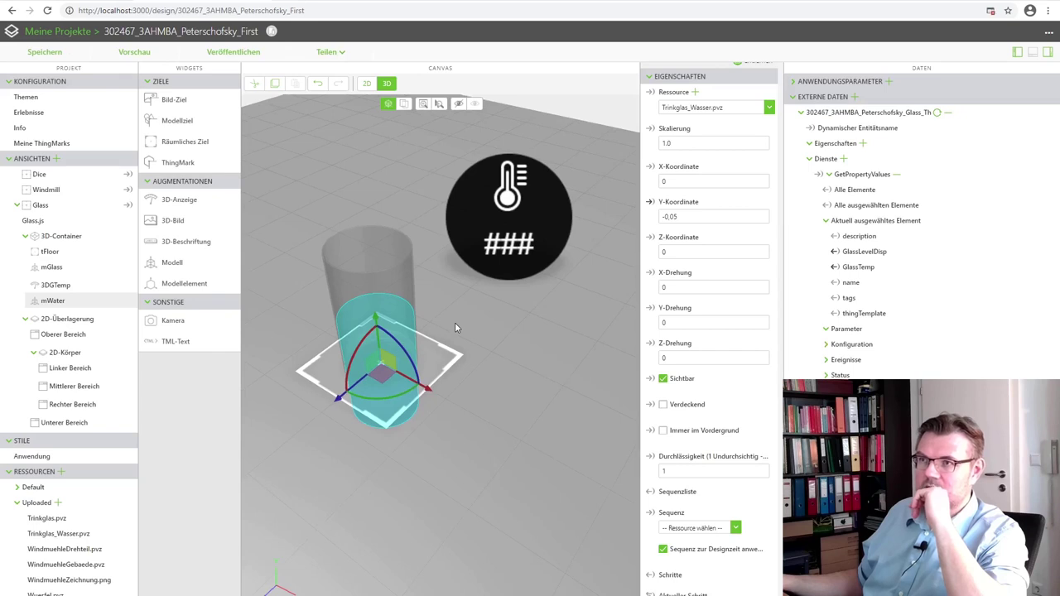
left_click(134, 52)
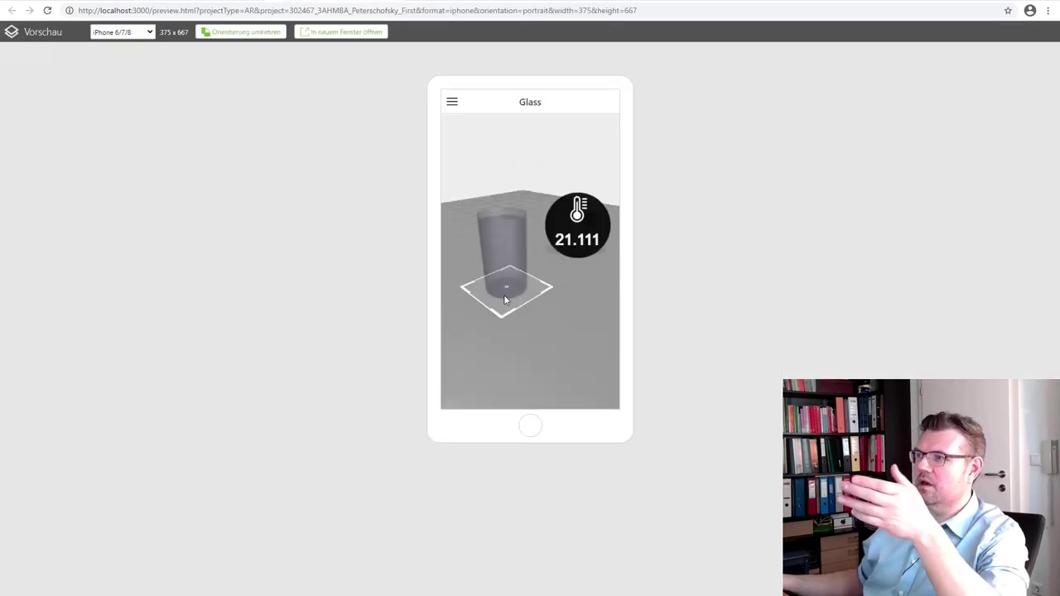
mouse_move(509, 313)
left_mouse_down()
mouse_move(554, 343)
mouse_move(584, 329)
mouse_move(589, 311)
left_mouse_up()
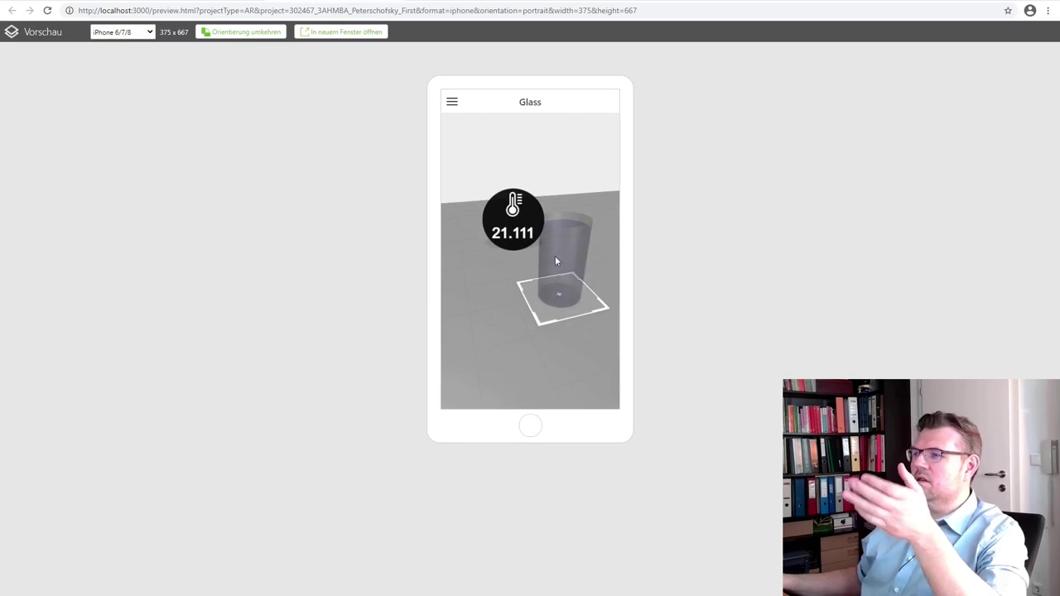
mouse_move(536, 310)
left_mouse_down()
mouse_move(497, 324)
mouse_move(438, 315)
left_mouse_up()
right_click(438, 315)
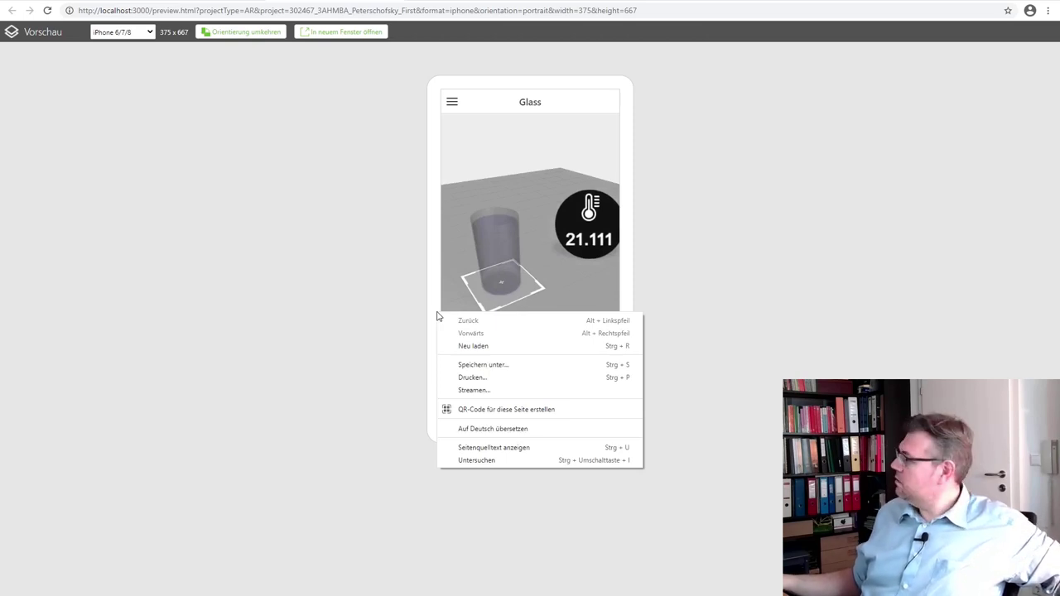
left_click(406, 411)
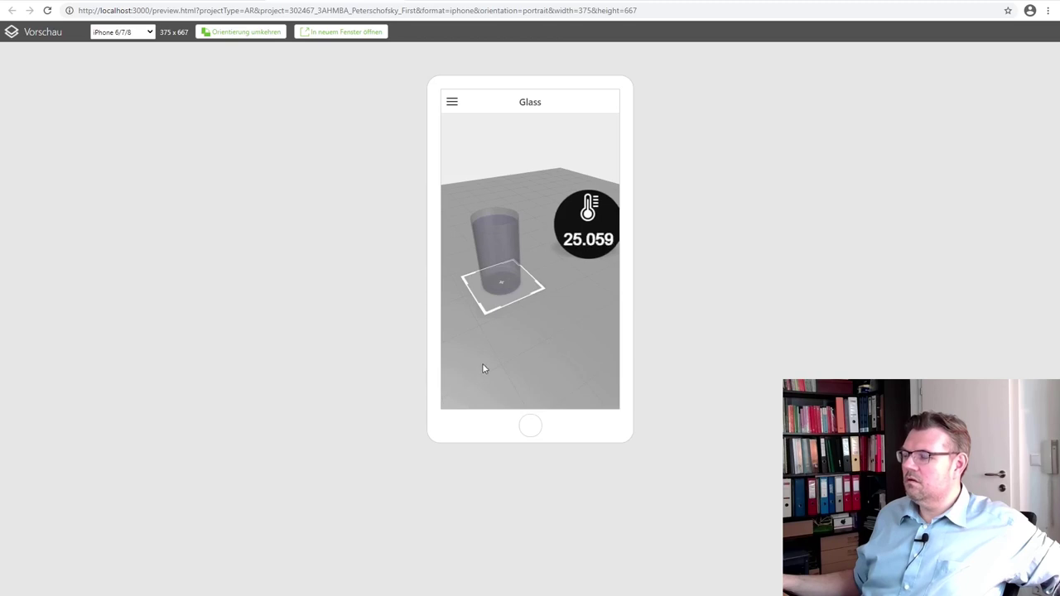
mouse_move(489, 354)
left_mouse_down()
mouse_move(528, 343)
mouse_move(520, 348)
left_mouse_up()
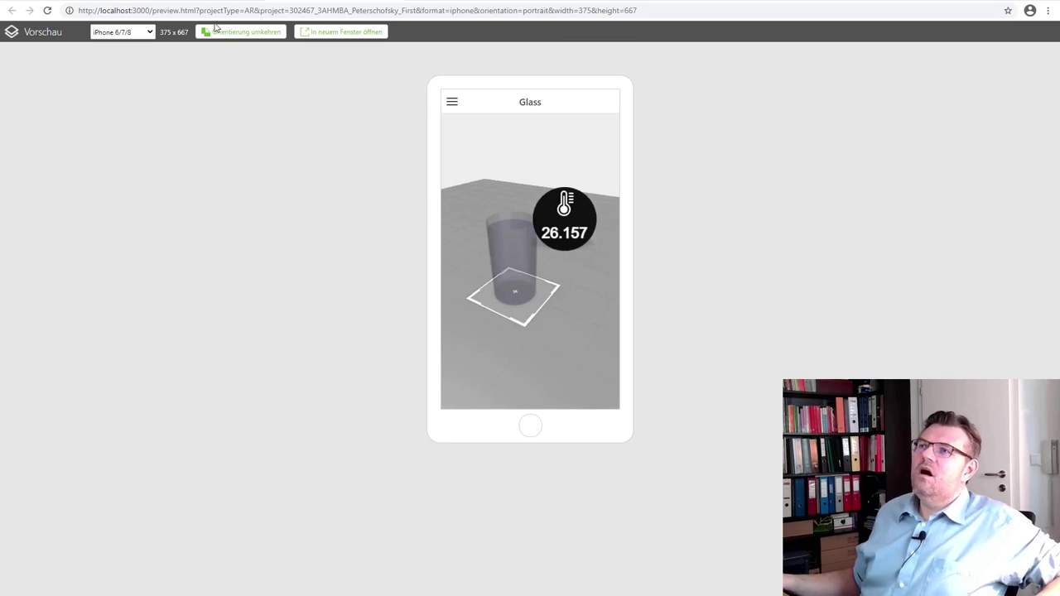
Step: Move the preview into its own window, docked on the right half of the screen
right_click(328, 1)
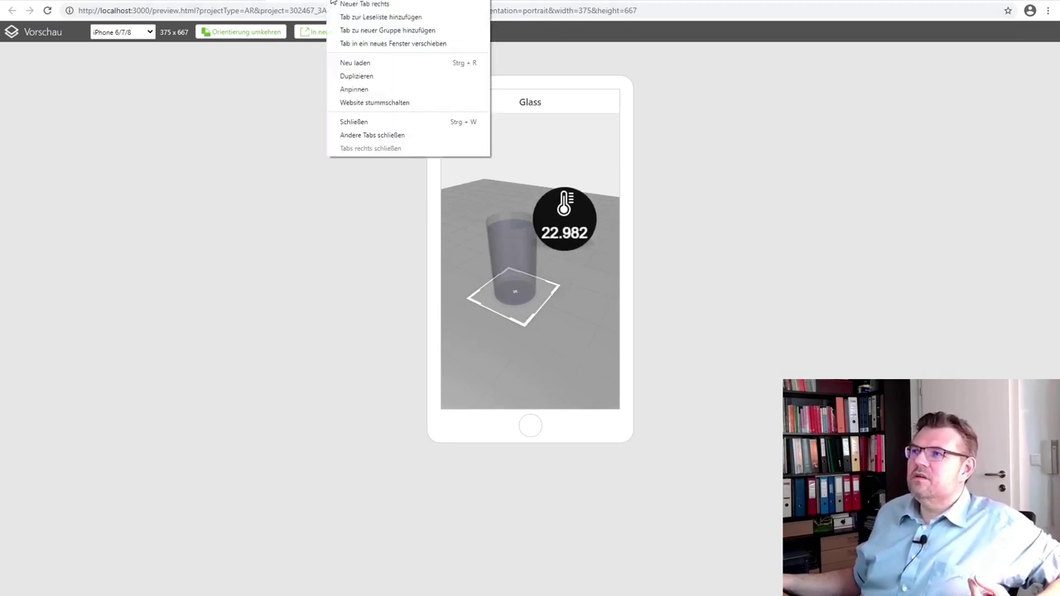
left_click(381, 43)
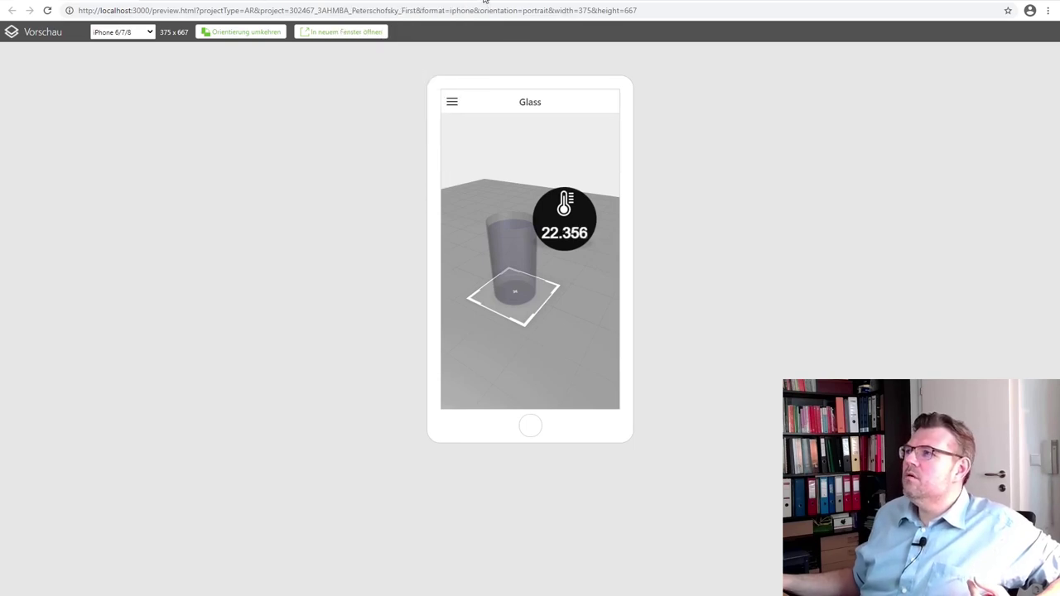
left_click_drag(485, 1, 1059, 38)
Step: In Composer, set GlassLevelDisp to -0.2, widening Composer beside the preview window
left_click(332, 415)
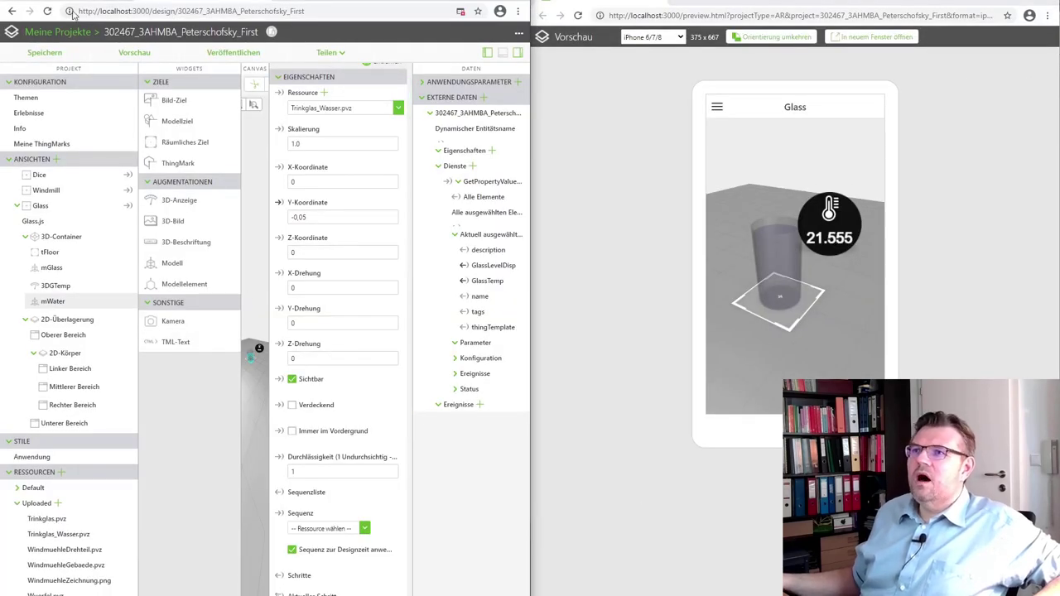
key("alt+Tab")
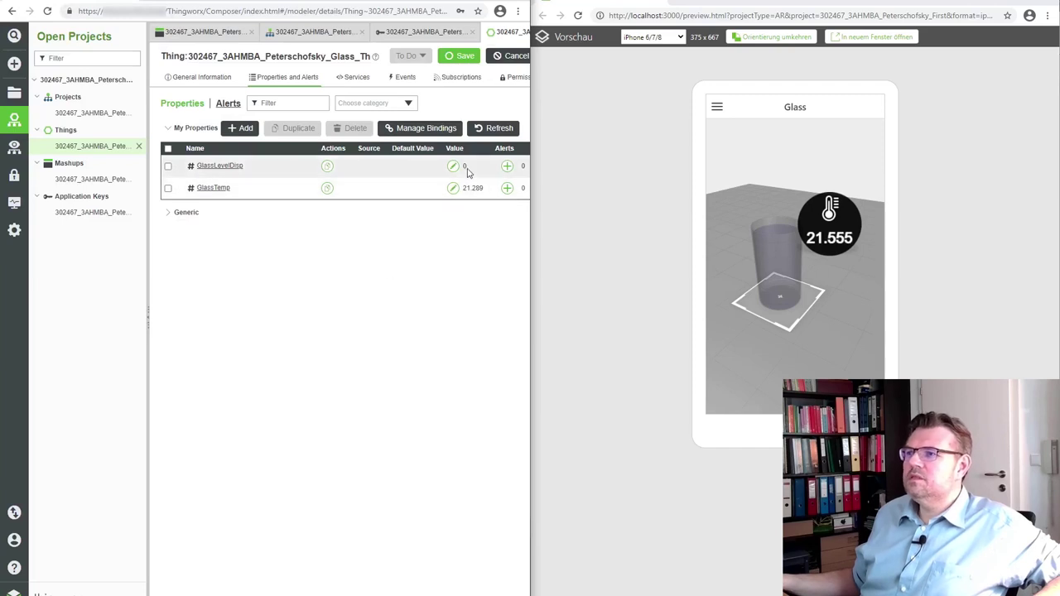
left_click_drag(771, 300, 779, 297)
scroll(780, 276, "up", 3)
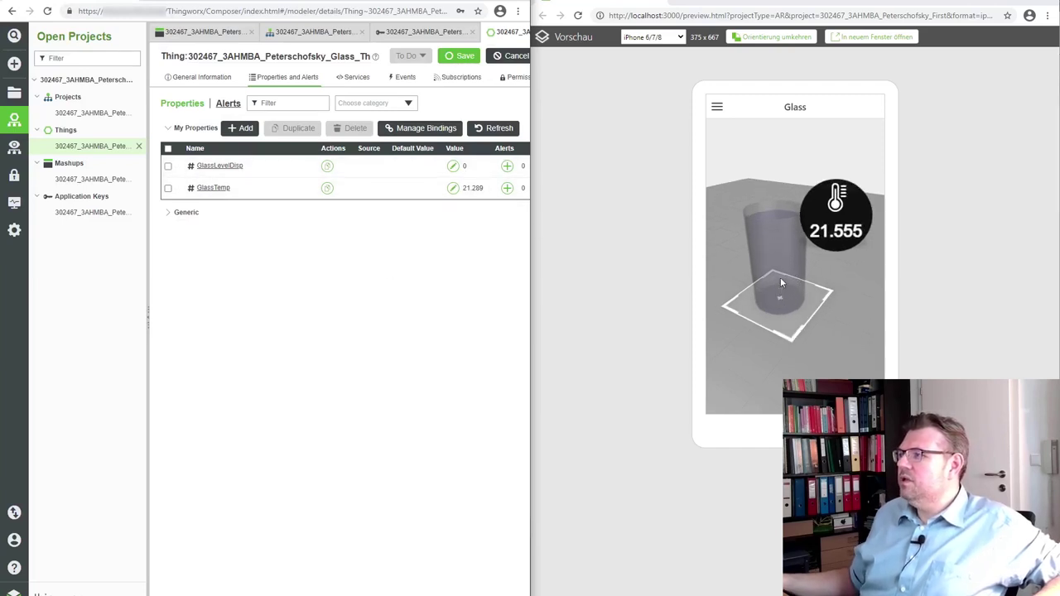
left_click(452, 166)
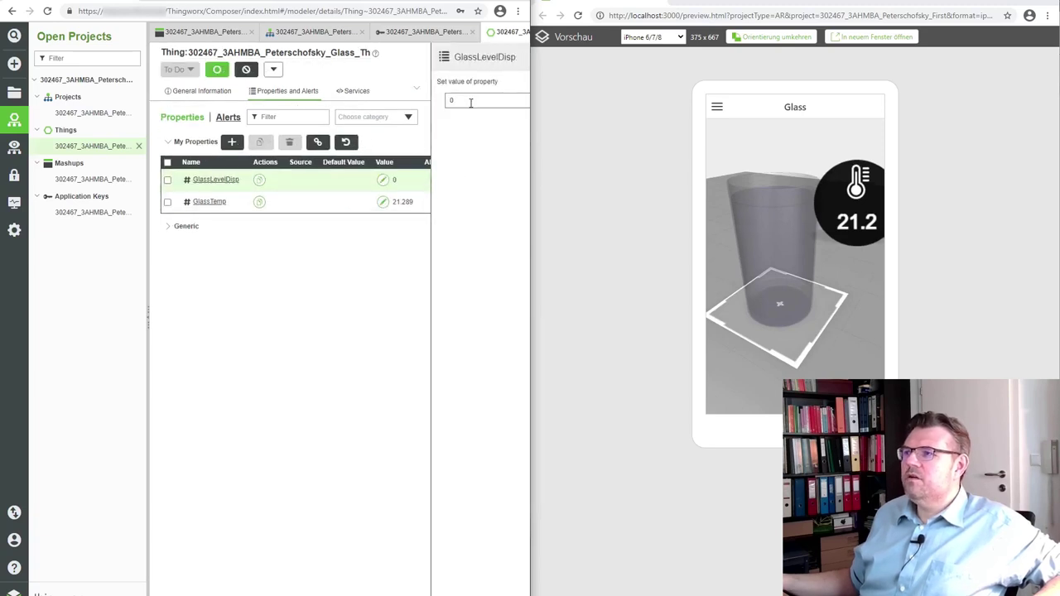
left_click(445, 102)
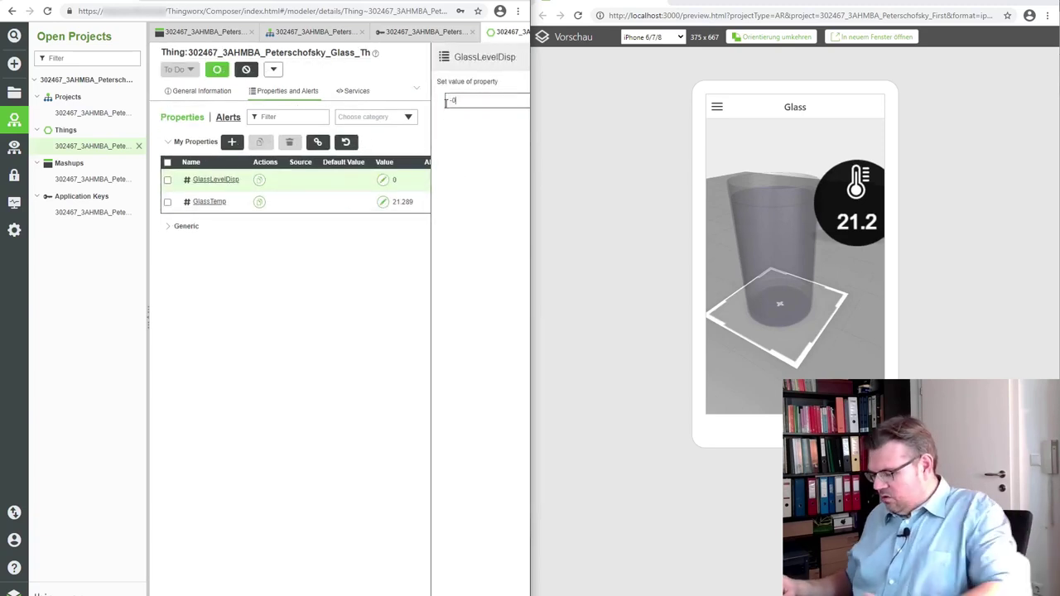
type(".2")
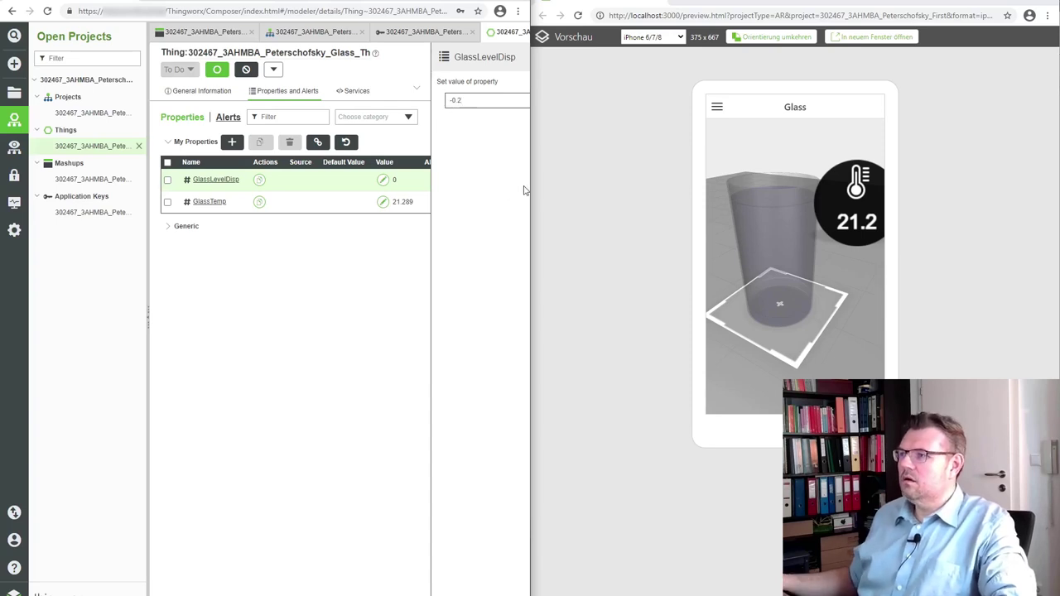
left_click_drag(530, 186, 649, 189)
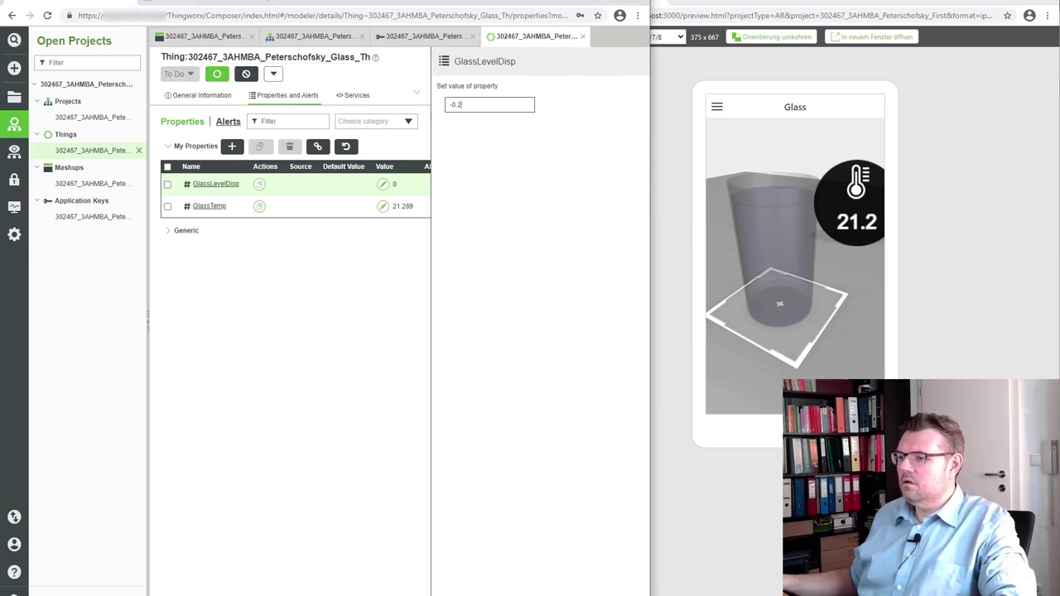
scroll(290, 190, "right", 5)
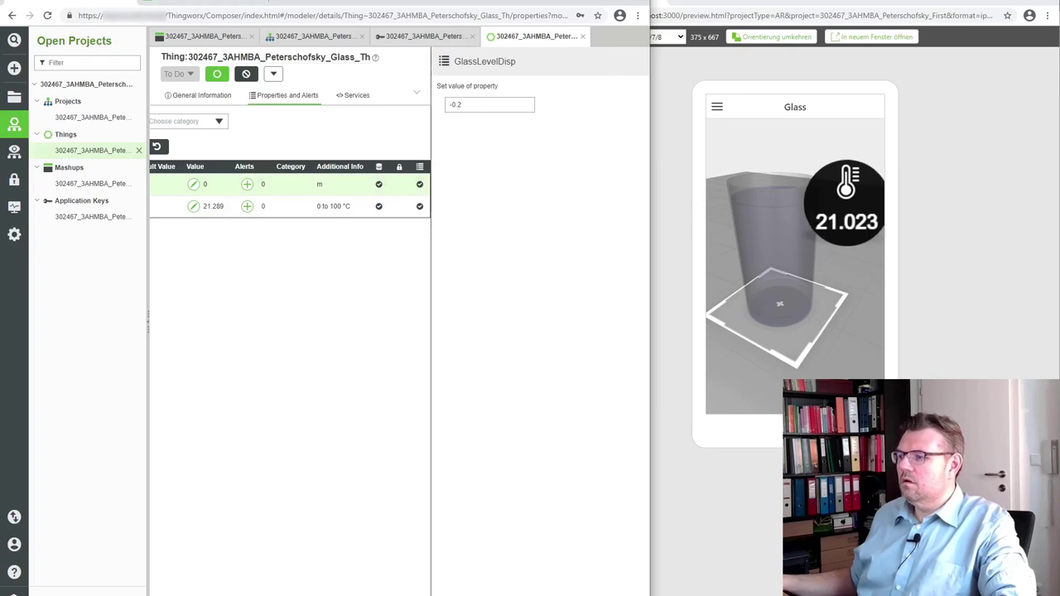
left_click(605, 63)
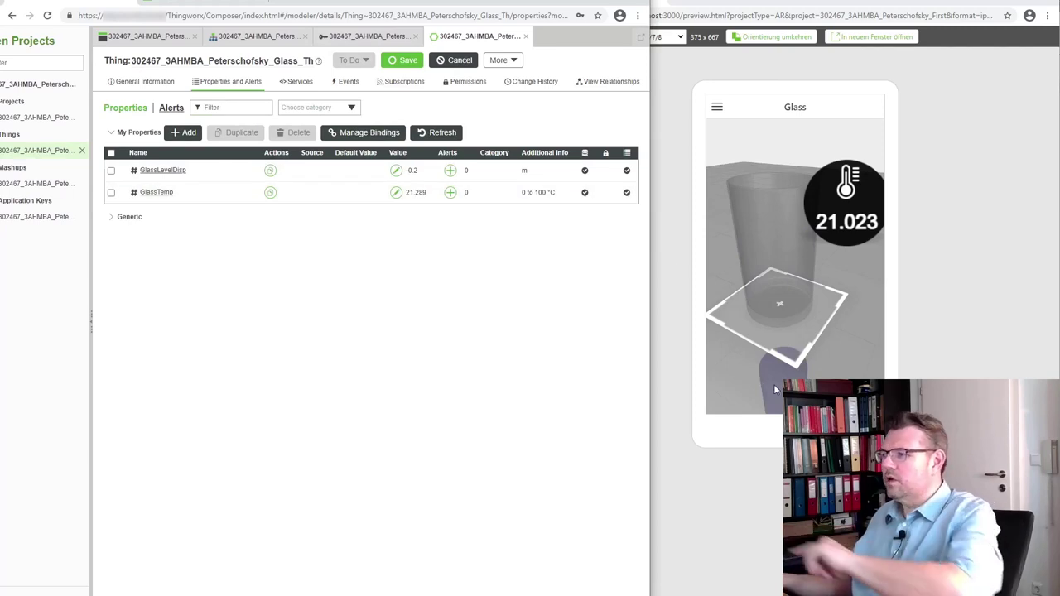
Step: Edit GlassLevelDisp again, changing its value to -0.02
mouse_move(772, 385)
left_mouse_down()
mouse_move(776, 326)
mouse_move(762, 289)
mouse_move(721, 324)
mouse_move(740, 342)
mouse_move(808, 355)
mouse_move(771, 371)
left_mouse_up()
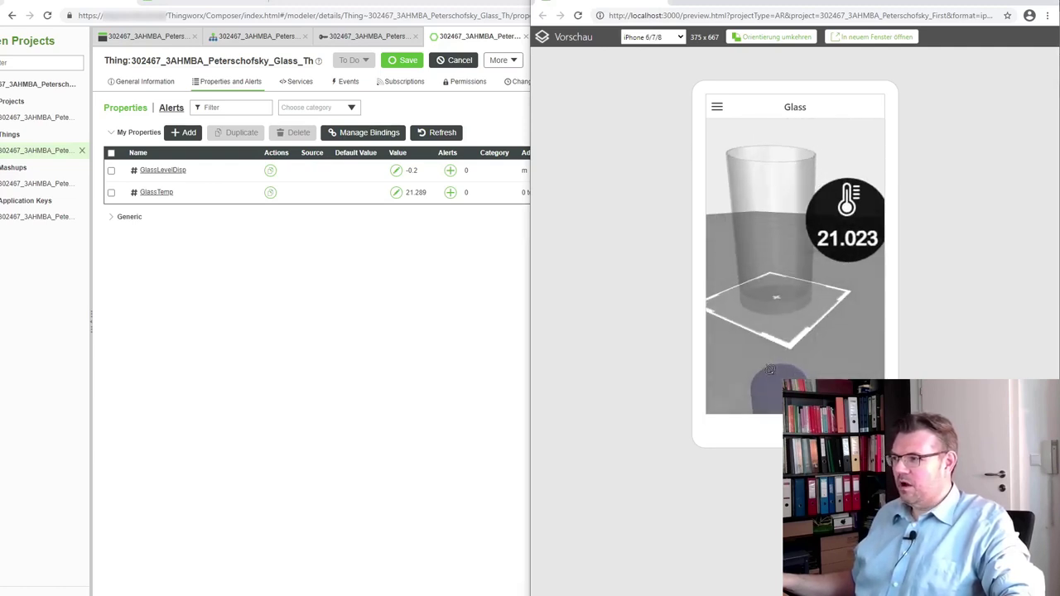
left_click(396, 170)
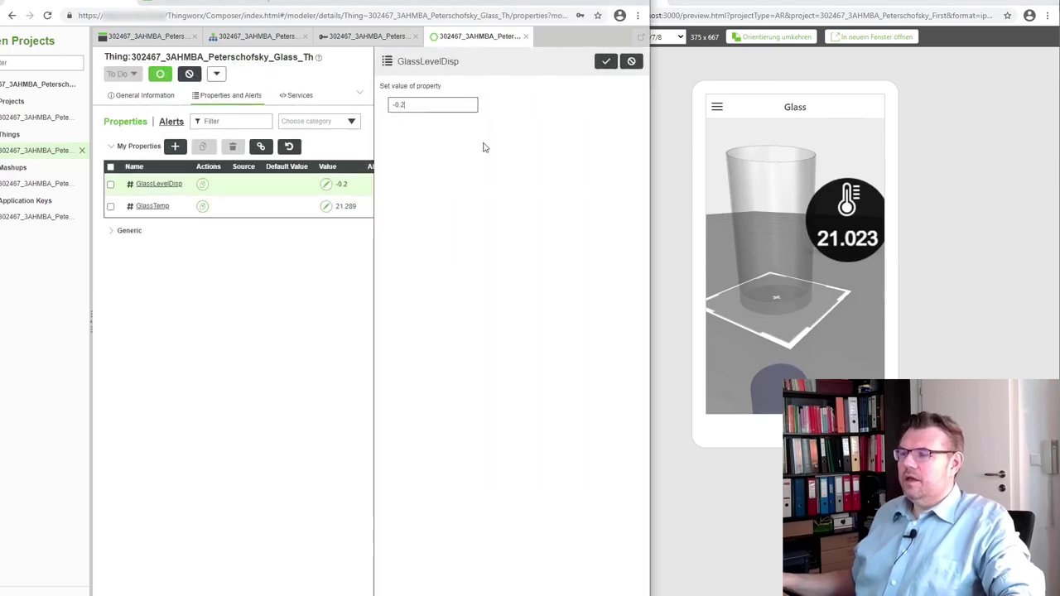
key("BackSpace")
type("0")
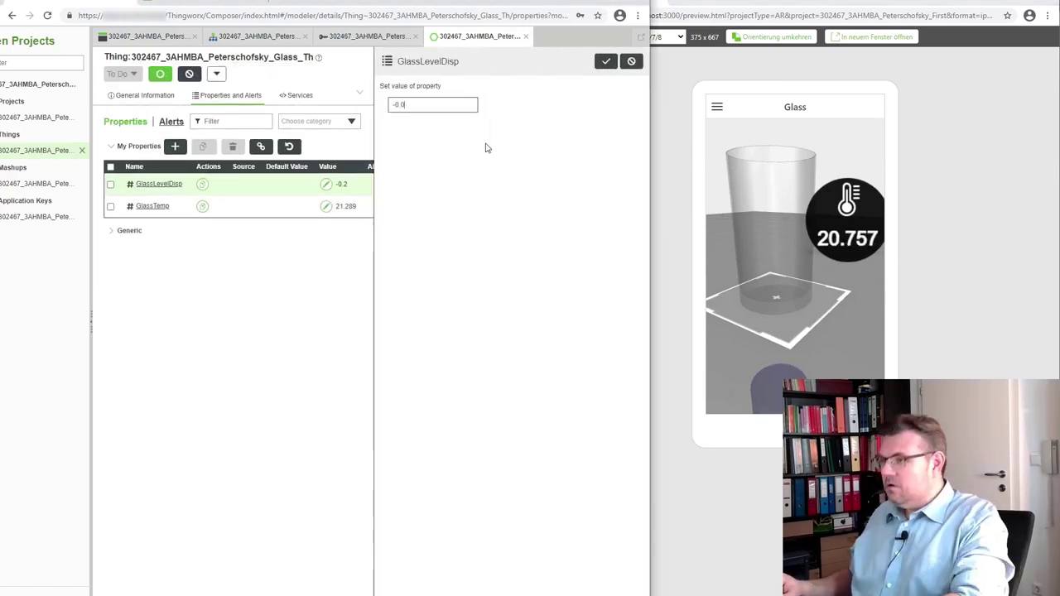
type("2")
Step: Apply GlassLevelDisp -0.02, then zoom and orbit the preview to inspect the water inside the glass
left_click(607, 61)
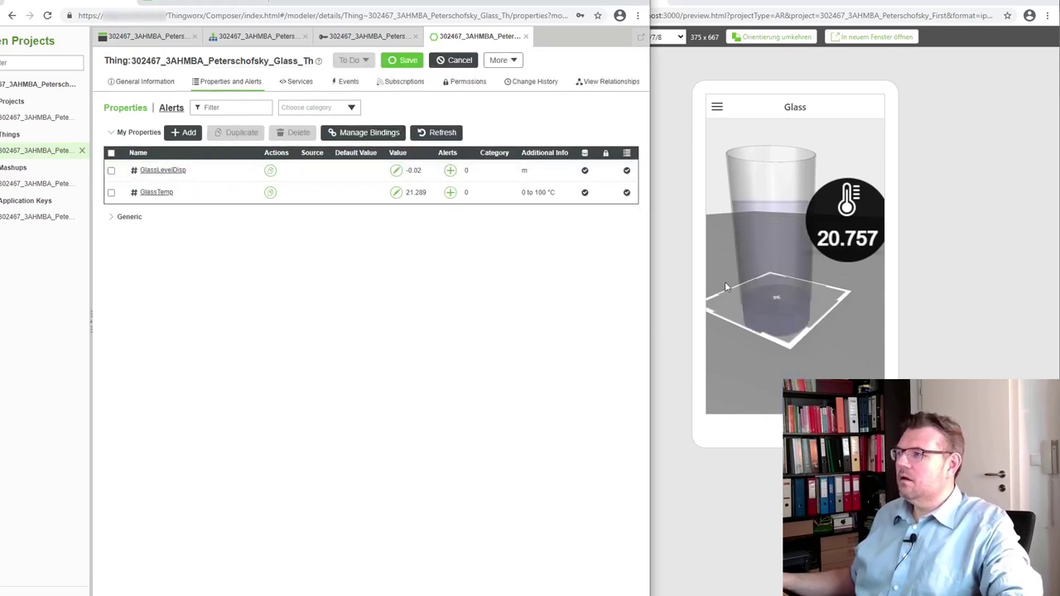
mouse_move(714, 330)
left_mouse_down()
mouse_move(760, 353)
mouse_move(701, 265)
mouse_move(711, 295)
mouse_move(699, 332)
left_mouse_up()
right_click(702, 341)
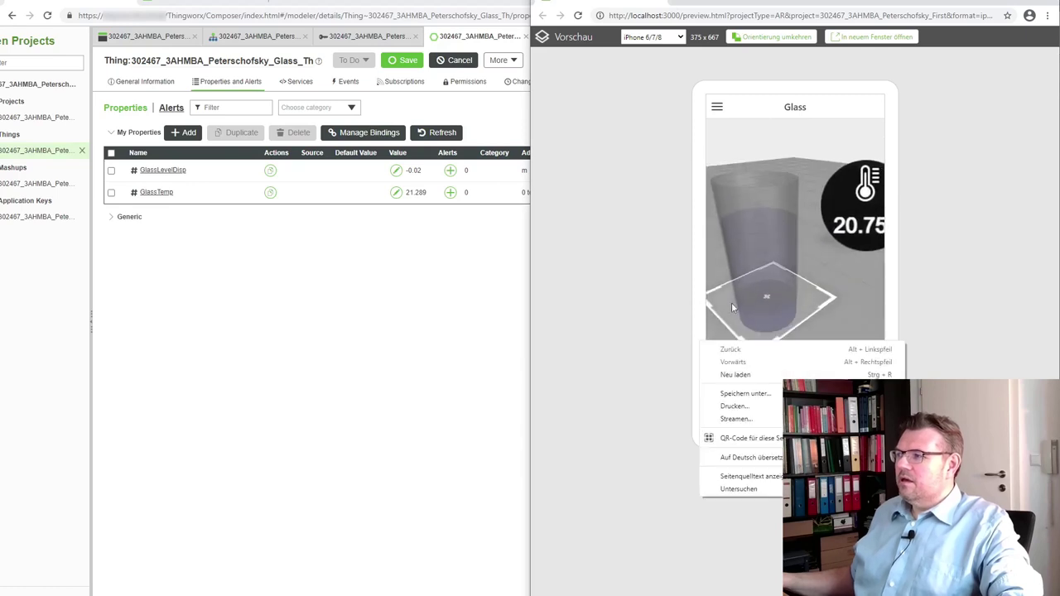
left_click(746, 237)
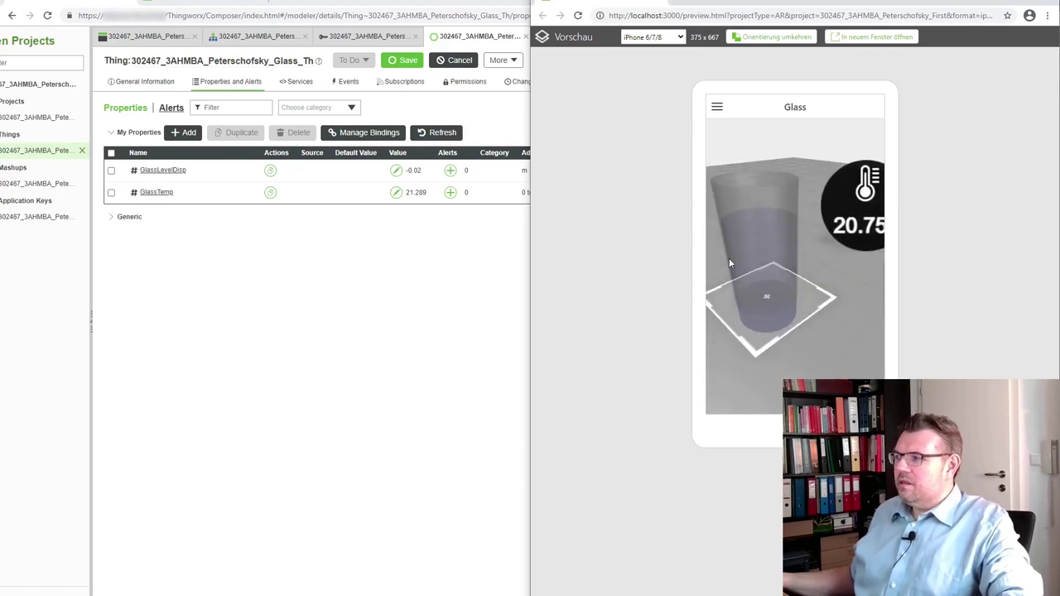
scroll(724, 230, "up", 5)
left_click_drag(724, 229, 745, 238)
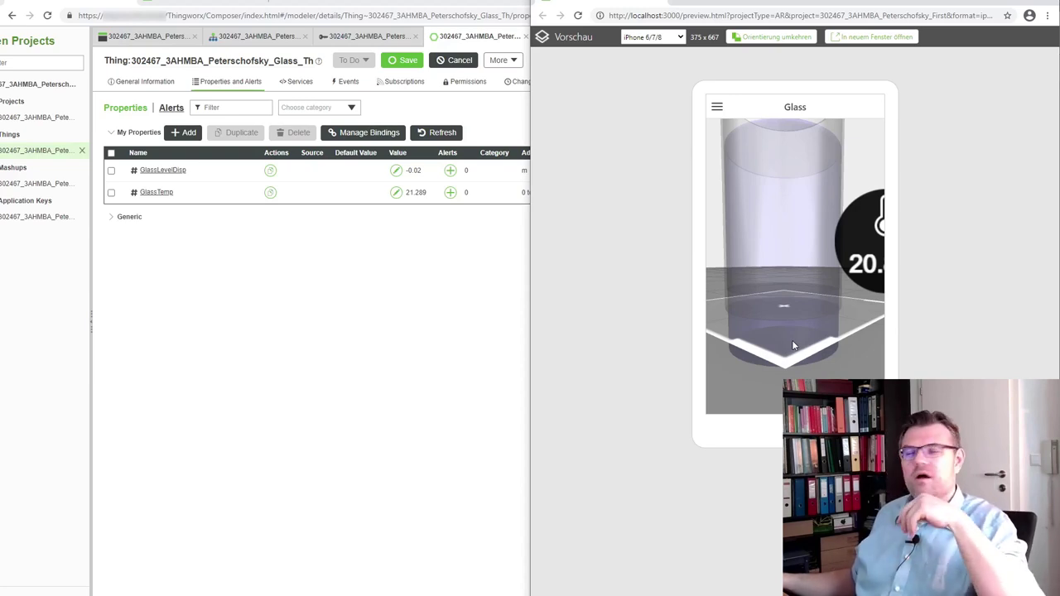
mouse_move(781, 362)
left_mouse_down()
mouse_move(833, 339)
mouse_move(800, 326)
mouse_move(783, 356)
left_mouse_up()
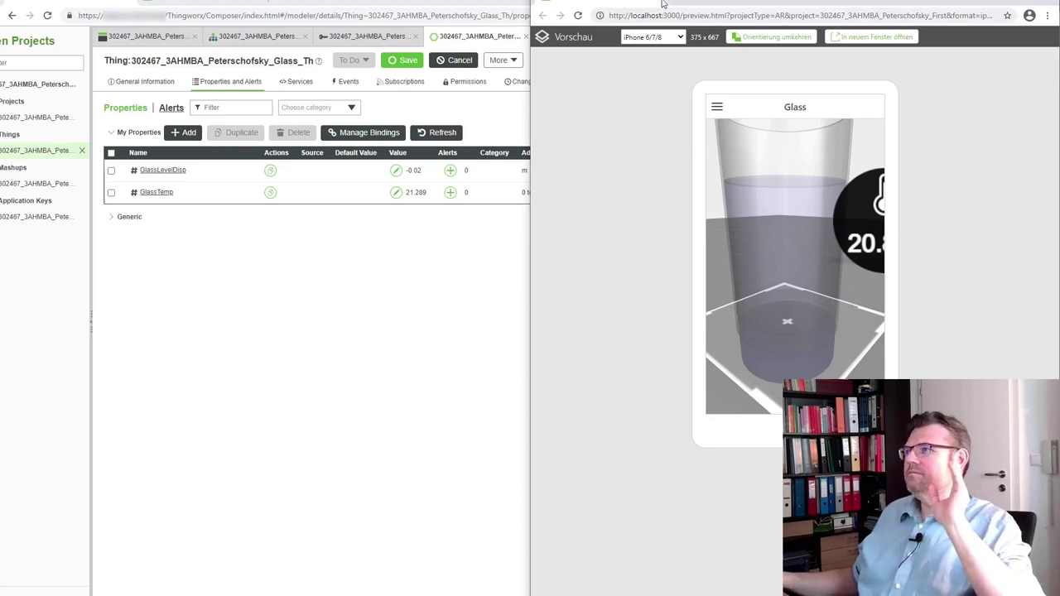
Step: Close the preview window, maximize Composer, and return to the Studio editor with mWater deselected
key("ctrl+w")
key("super+Up")
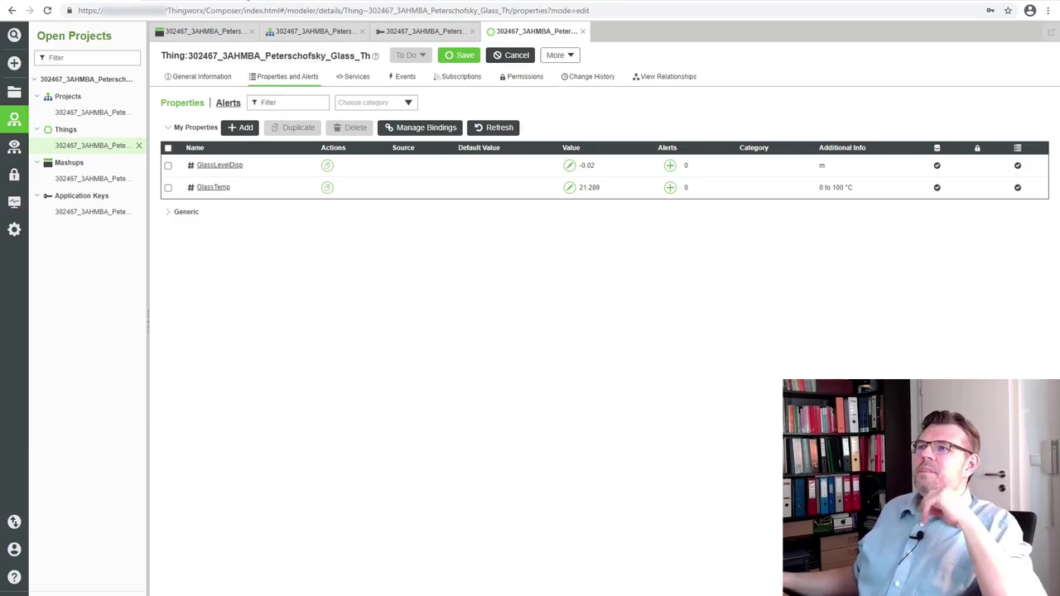
key("alt+Tab")
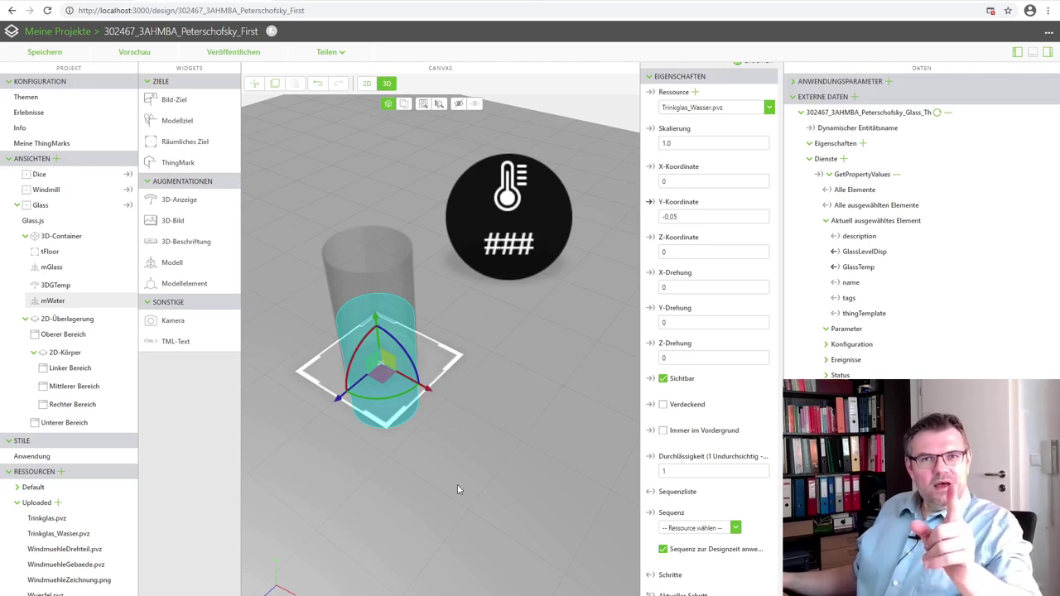
left_click(437, 506)
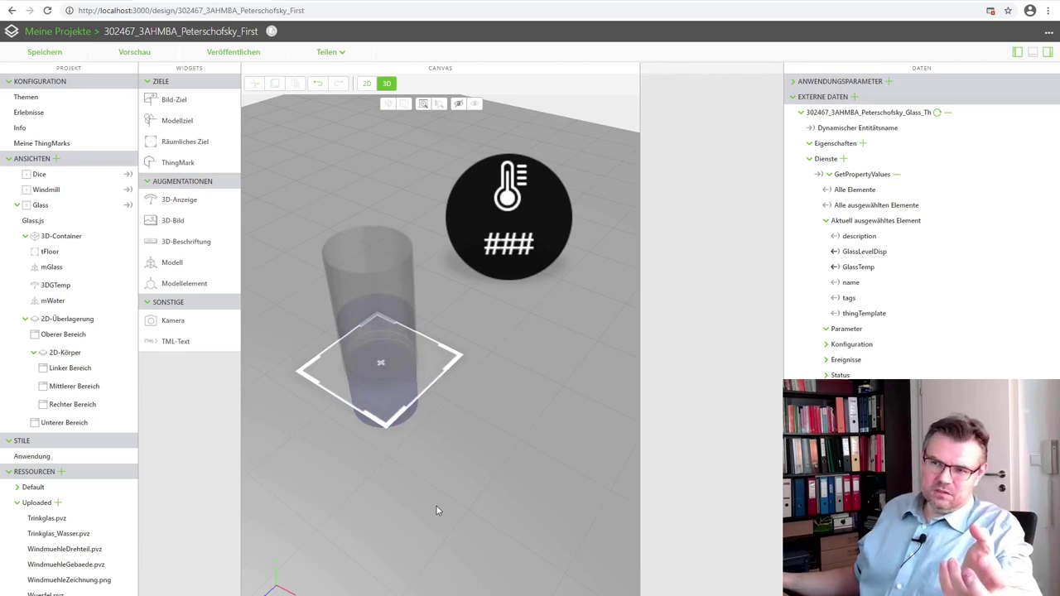
Step: Upload Trinkglas_Radierer.SLDPRT as a new resource, converted to Trinkglas_Radierer.pvz
left_click(58, 502)
left_click(569, 156)
left_click(148, 109)
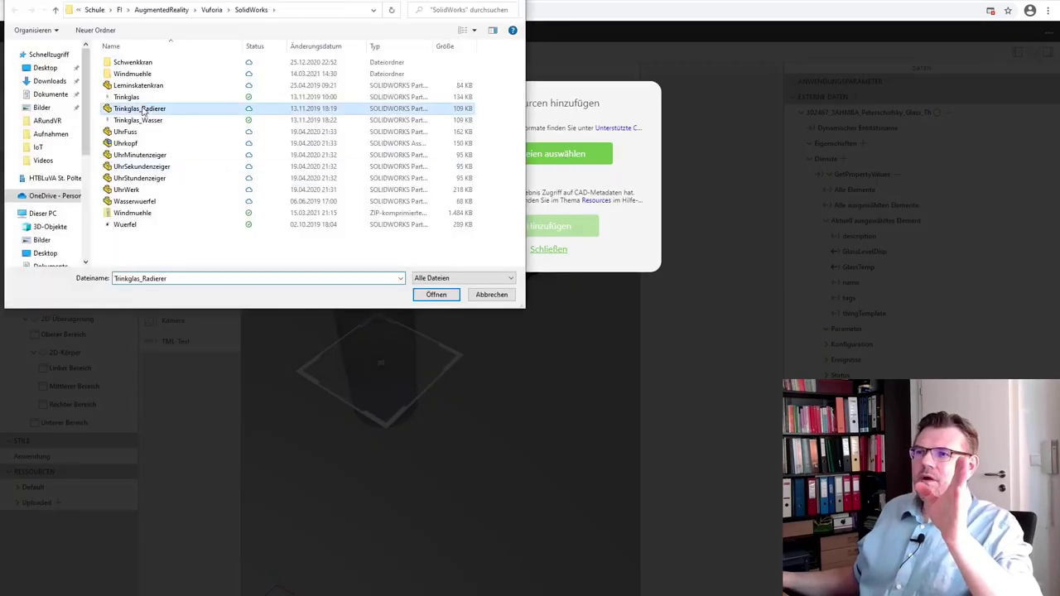
left_click(436, 296)
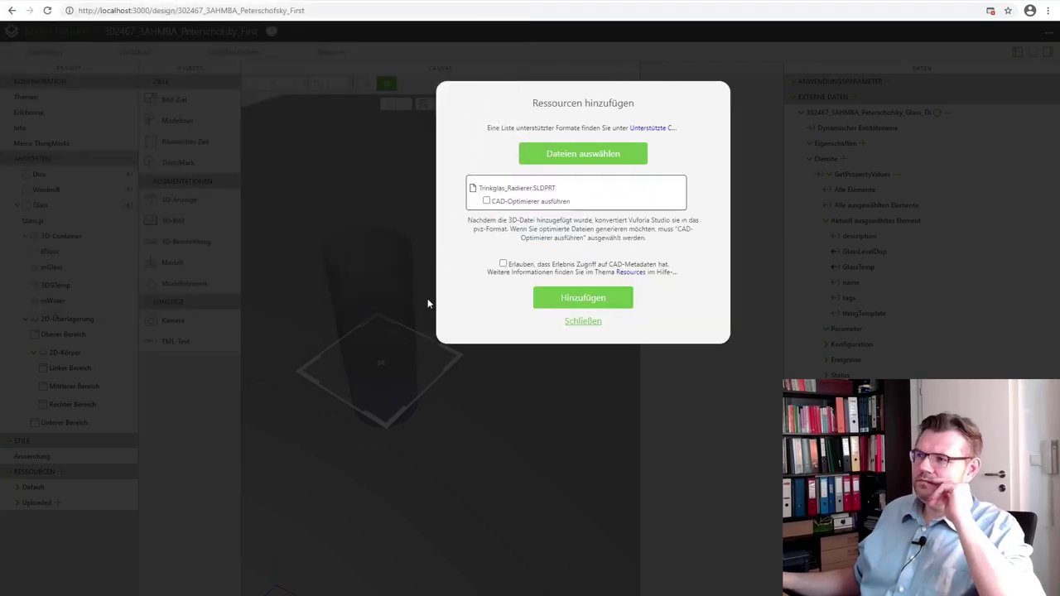
left_click(577, 299)
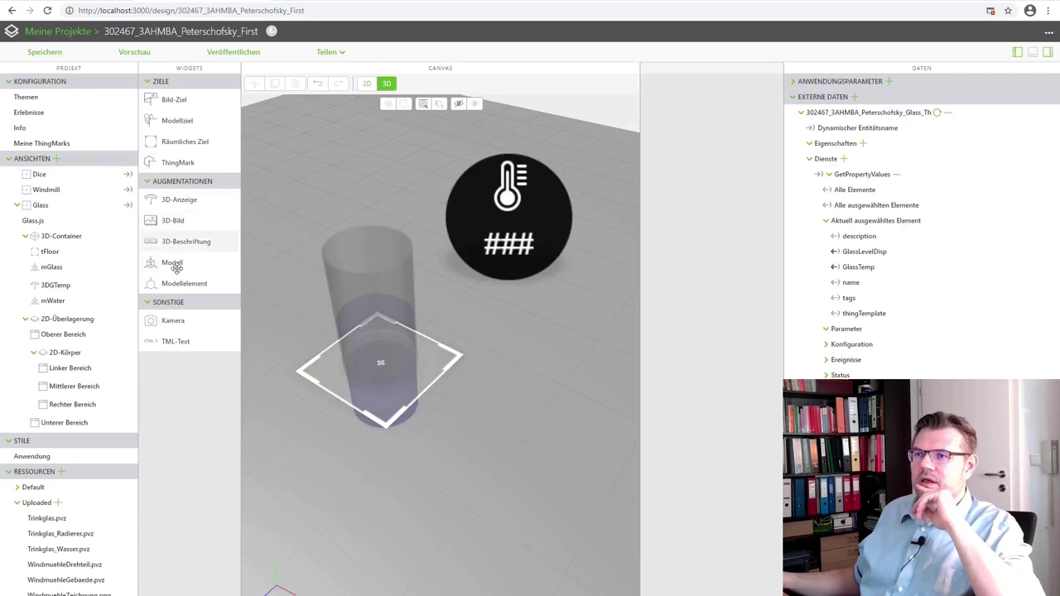
Step: Add a new model widget loaded with Trinkglas_Radierer.pvz and select it in the scene
left_click_drag(173, 263, 518, 486)
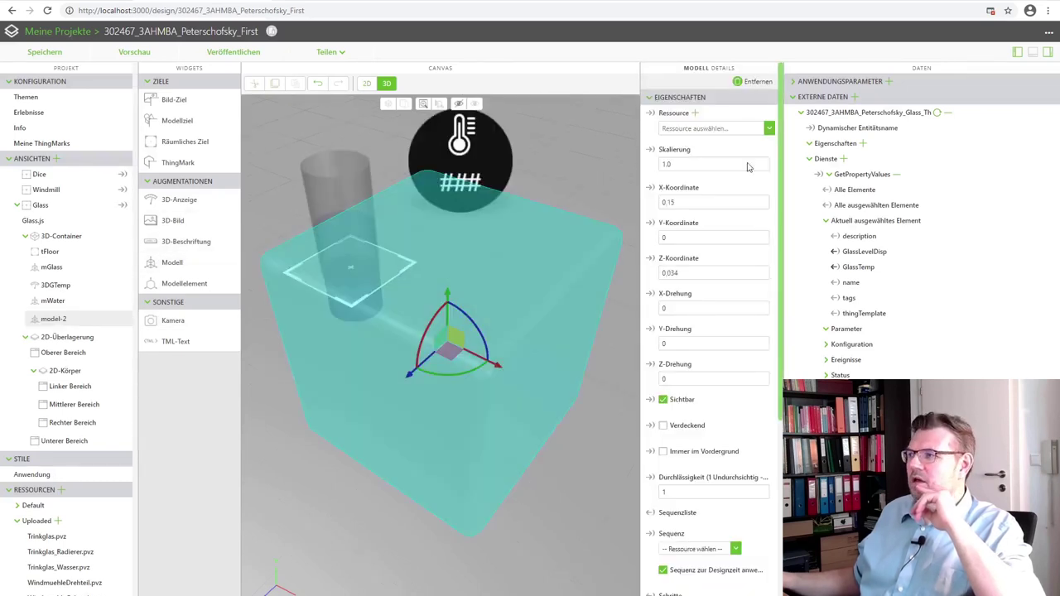
left_click(770, 131)
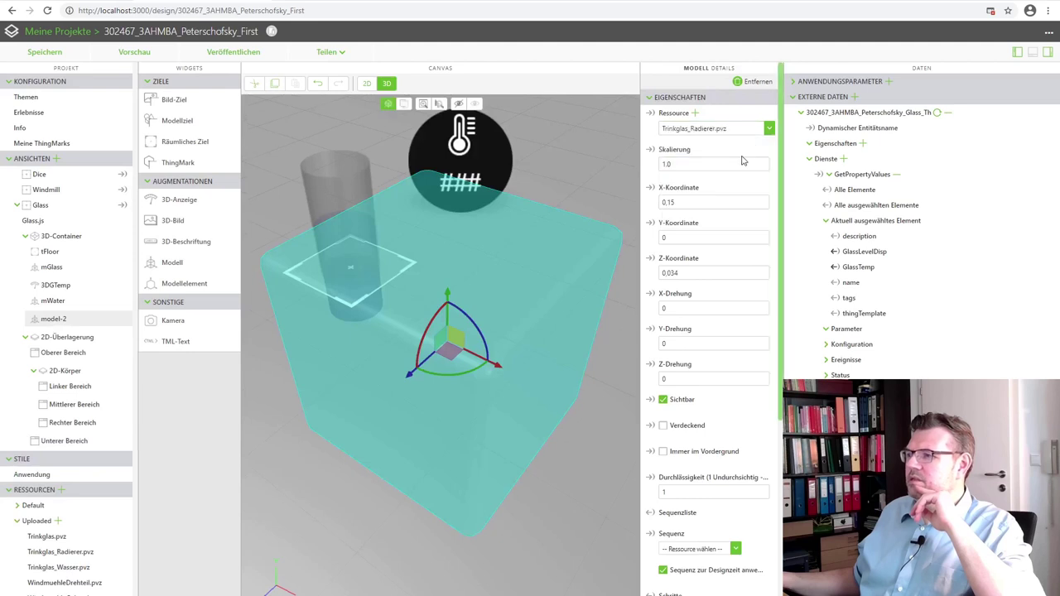
left_click(745, 159)
left_click(386, 423)
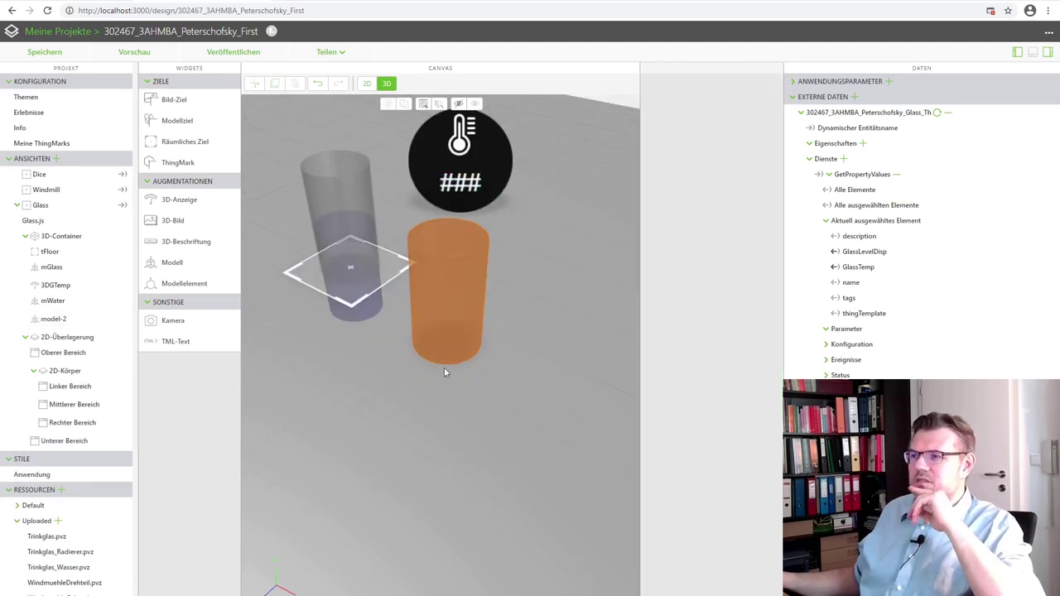
left_click(456, 298)
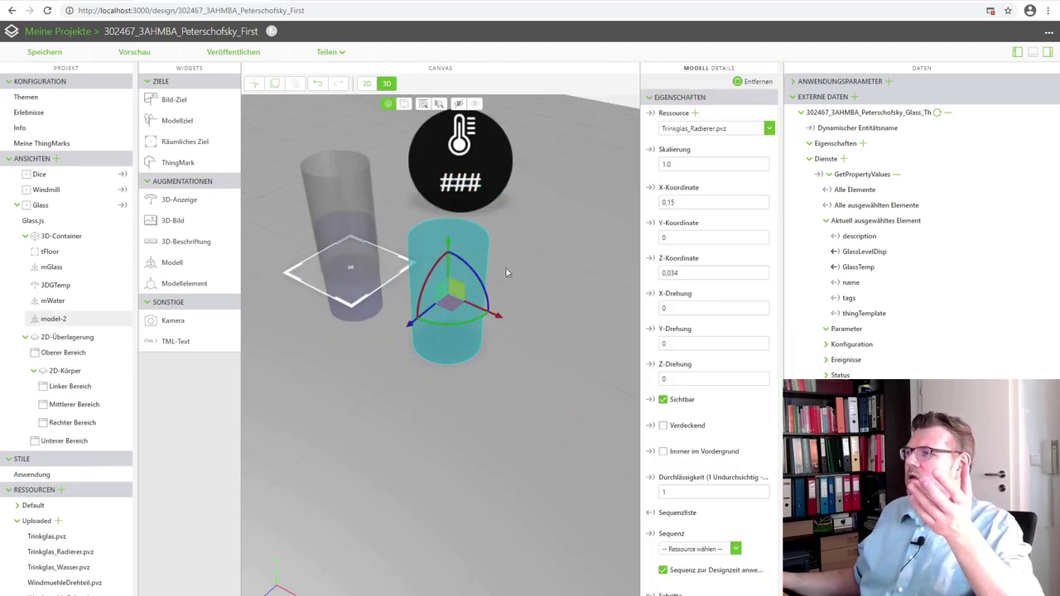
left_click(442, 386)
left_click(461, 311)
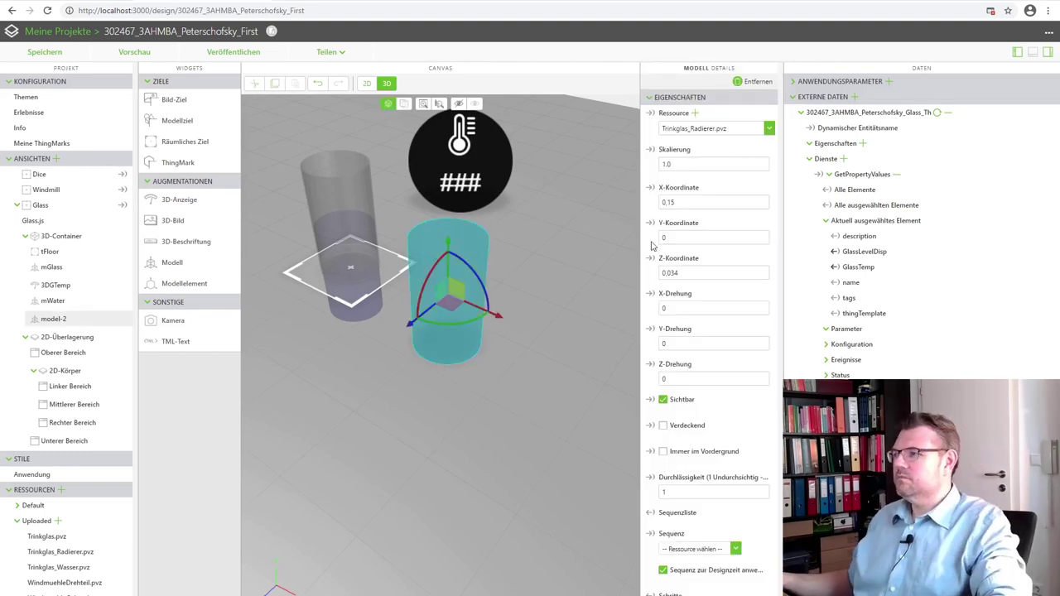
Step: Position the eraser model at X 0, Z 0 and Y -0.09, after first trying -0.1
left_click_drag(688, 202, 621, 201)
type("0")
key("Tab")
key("Tab")
type("0")
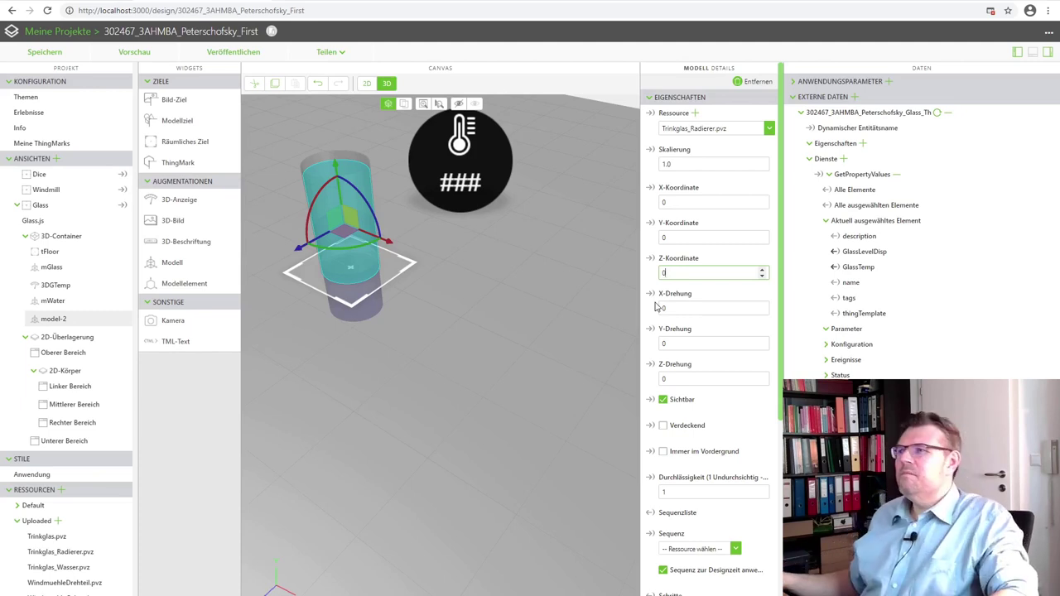
key("shift+Tab")
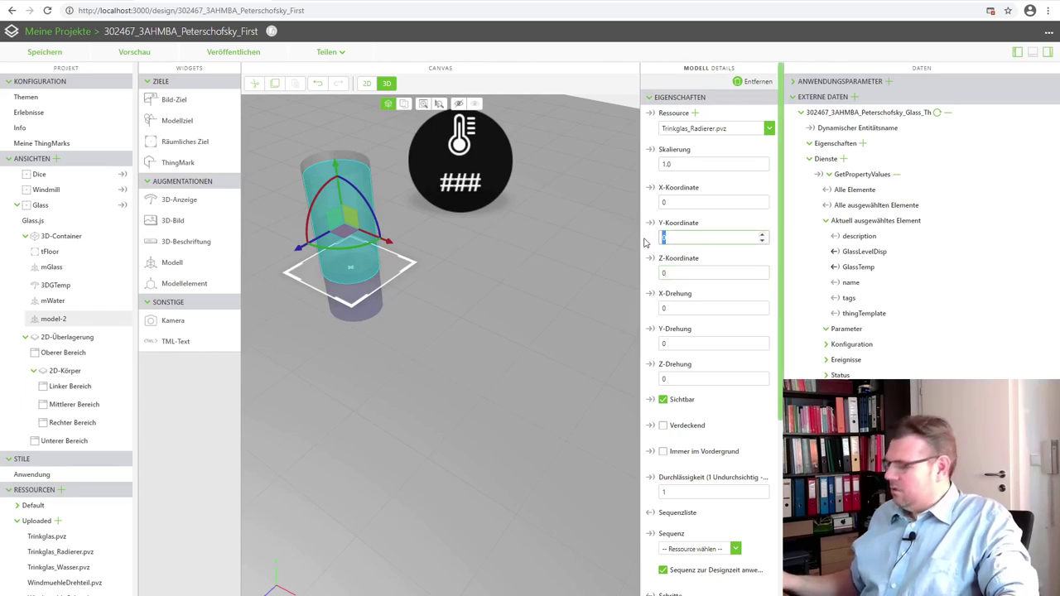
type("-0")
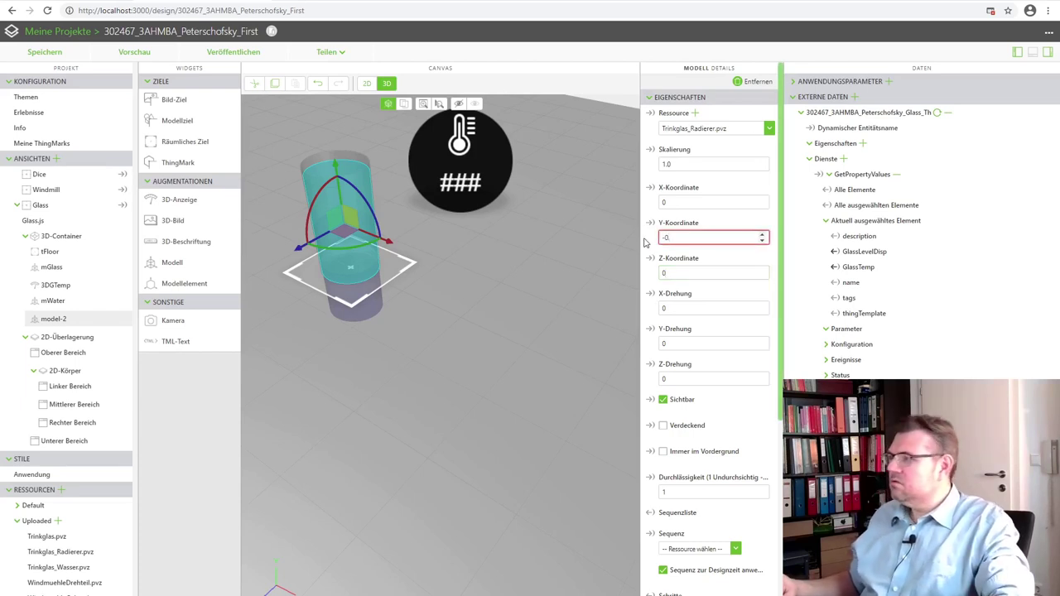
type(".1")
key("Return")
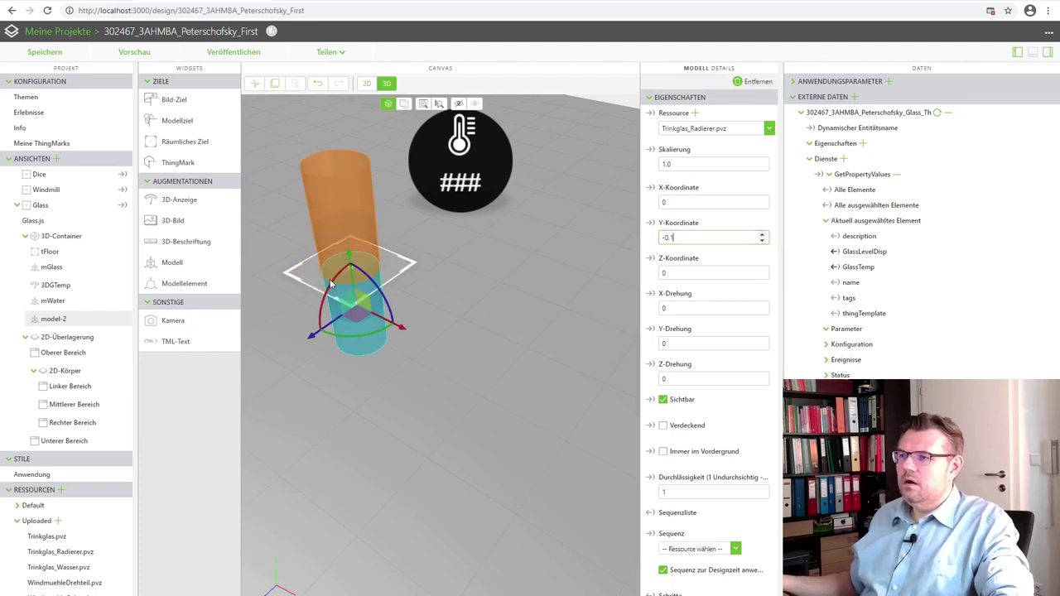
mouse_move(331, 279)
left_mouse_down()
mouse_move(335, 256)
mouse_move(337, 315)
mouse_move(348, 289)
left_mouse_up()
scroll(338, 319, "up", 3)
left_click(701, 238)
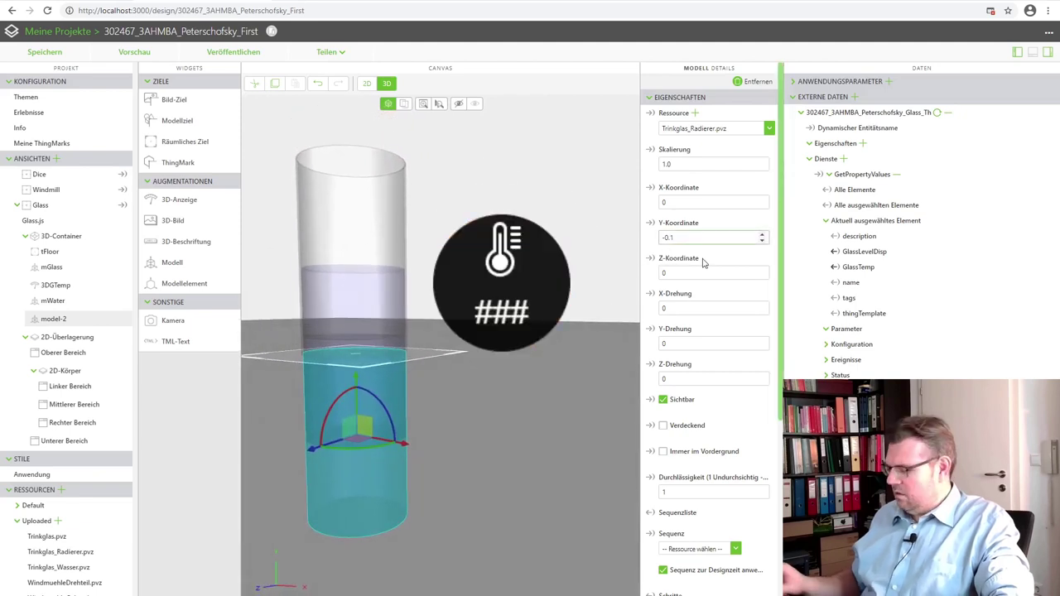
key("BackSpace")
key("BackSpace")
type(".09")
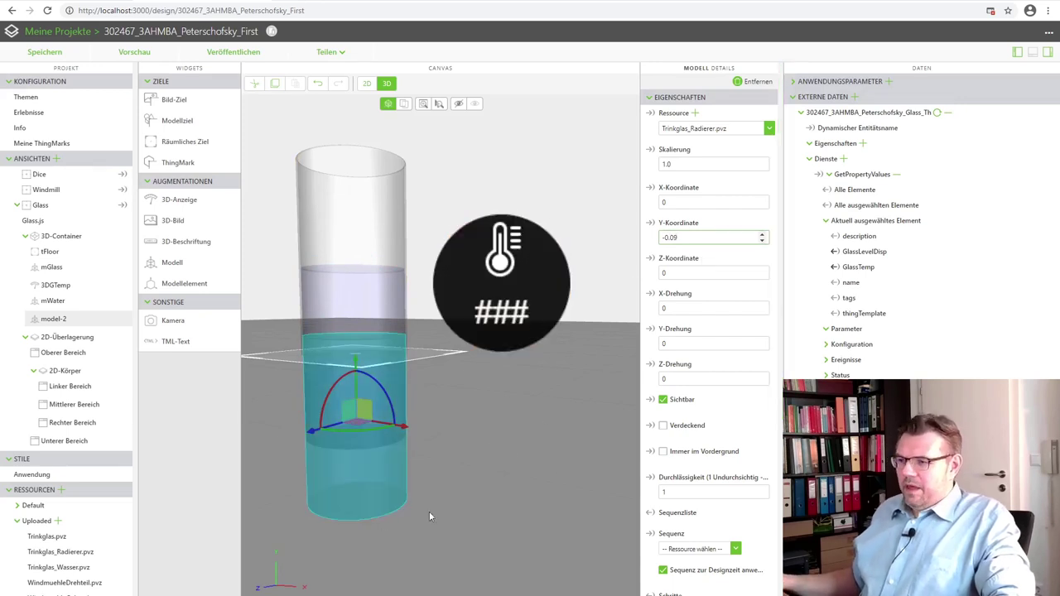
Step: Rename the eraser model's Studio ID to mEraser
scroll(684, 563, "down", 4)
left_click(690, 368)
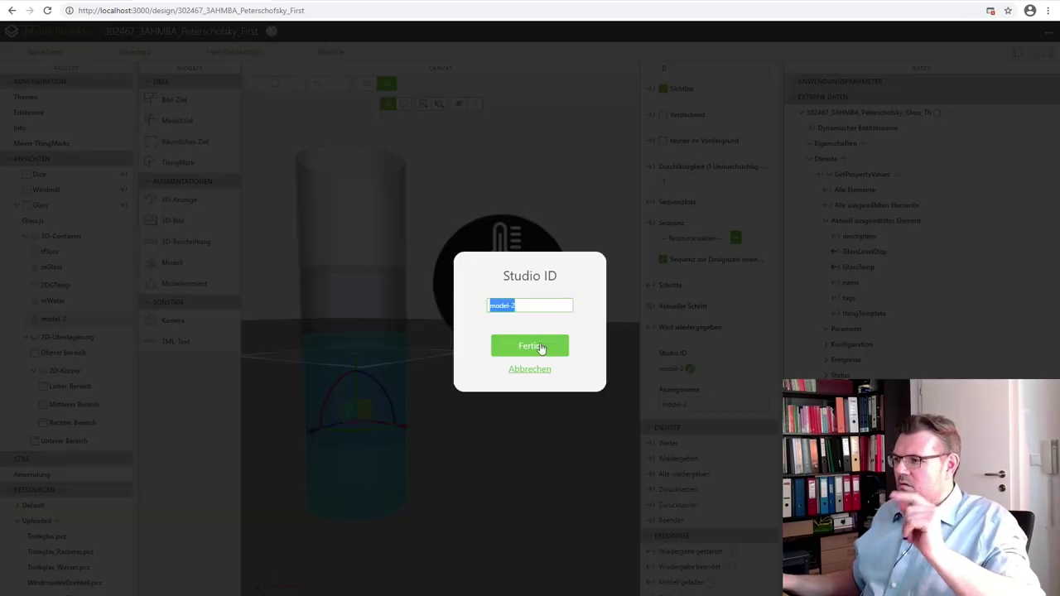
type("mE")
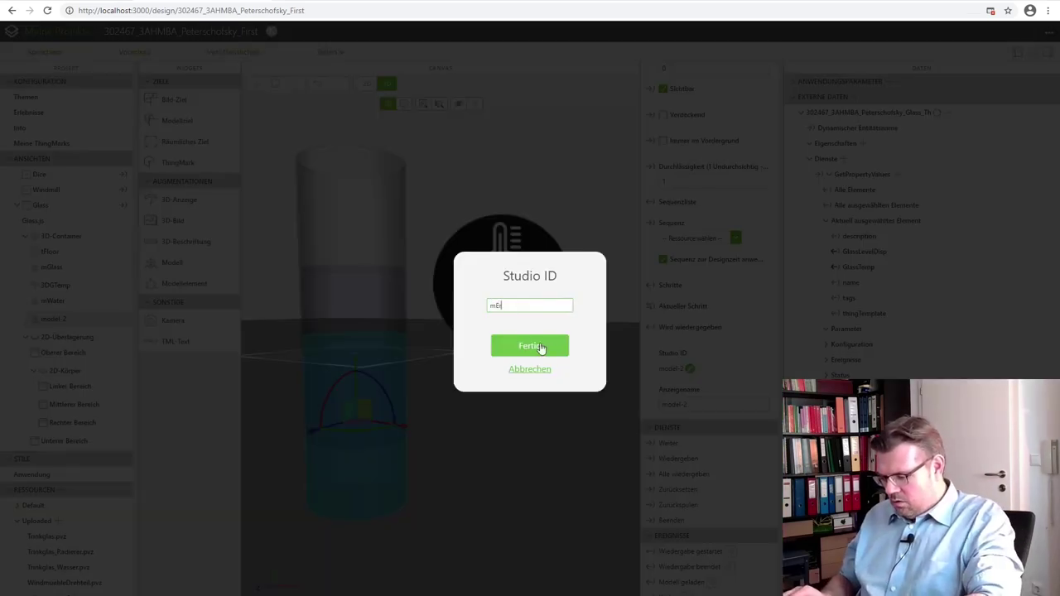
type("raser")
left_click(540, 347)
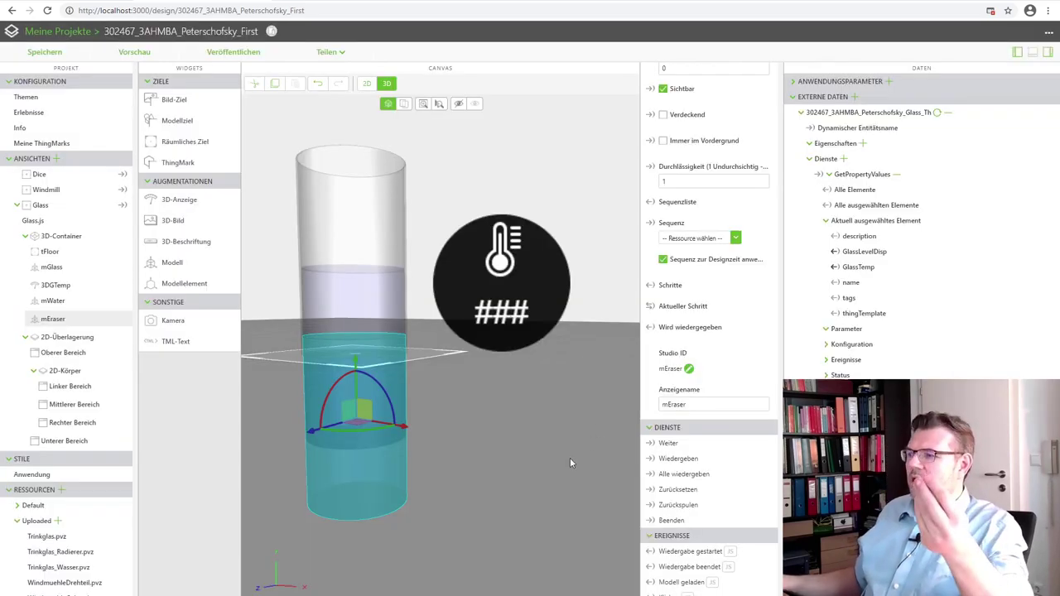
Step: Make mEraser occluding and not visible, toggling both options to compare the result
scroll(704, 314, "up", 3)
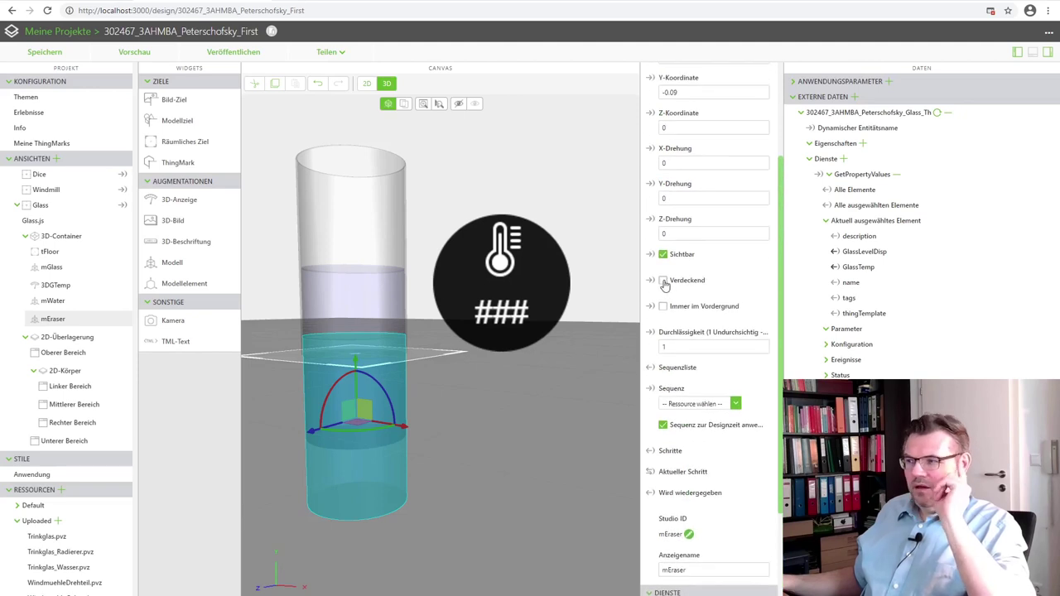
left_click(664, 281)
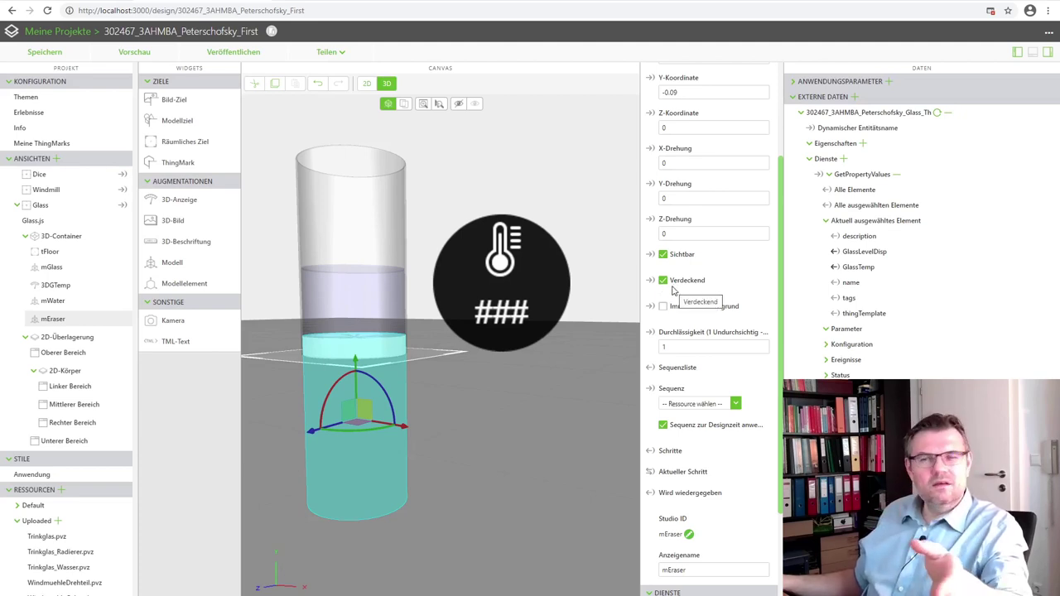
left_click(663, 255)
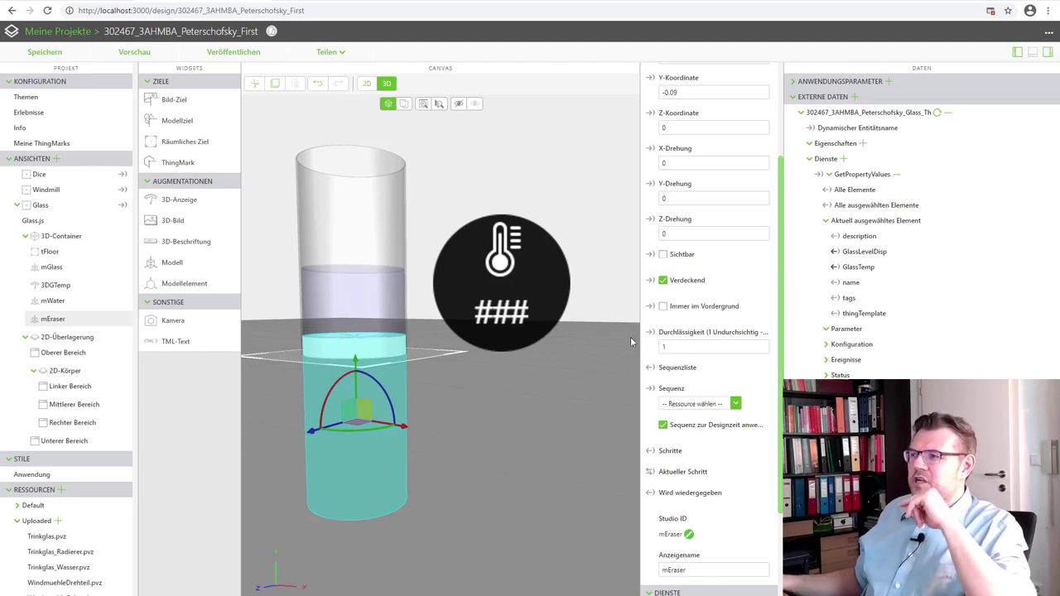
left_click_drag(449, 407, 514, 389)
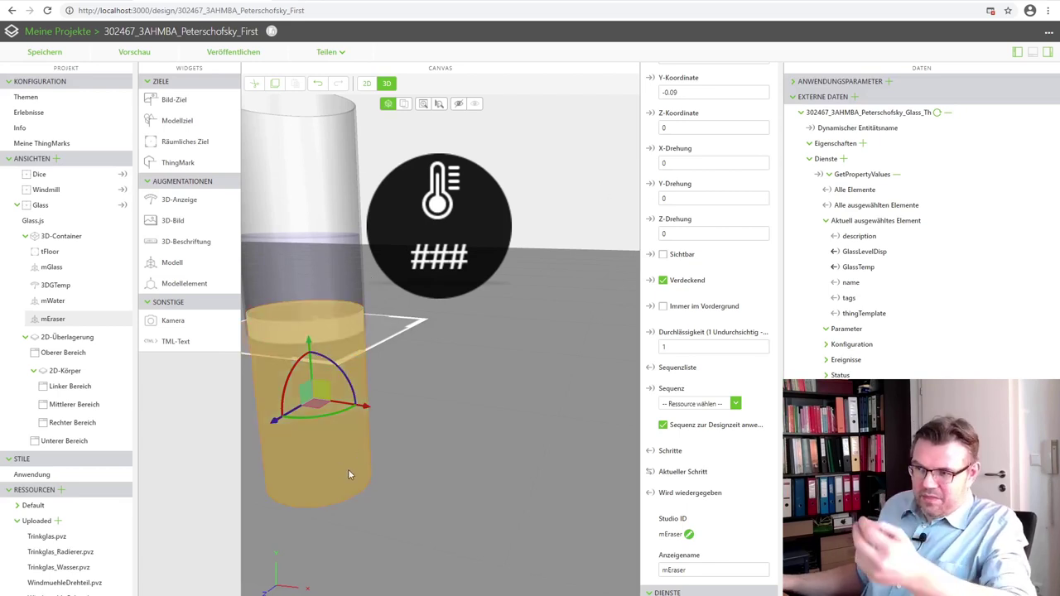
left_click(664, 280)
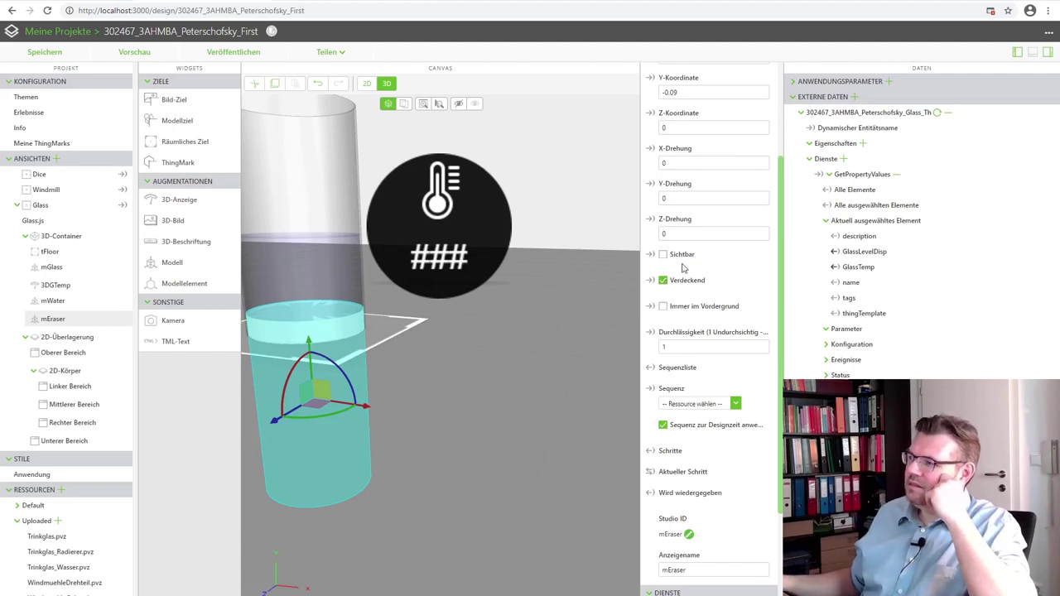
left_click(664, 259)
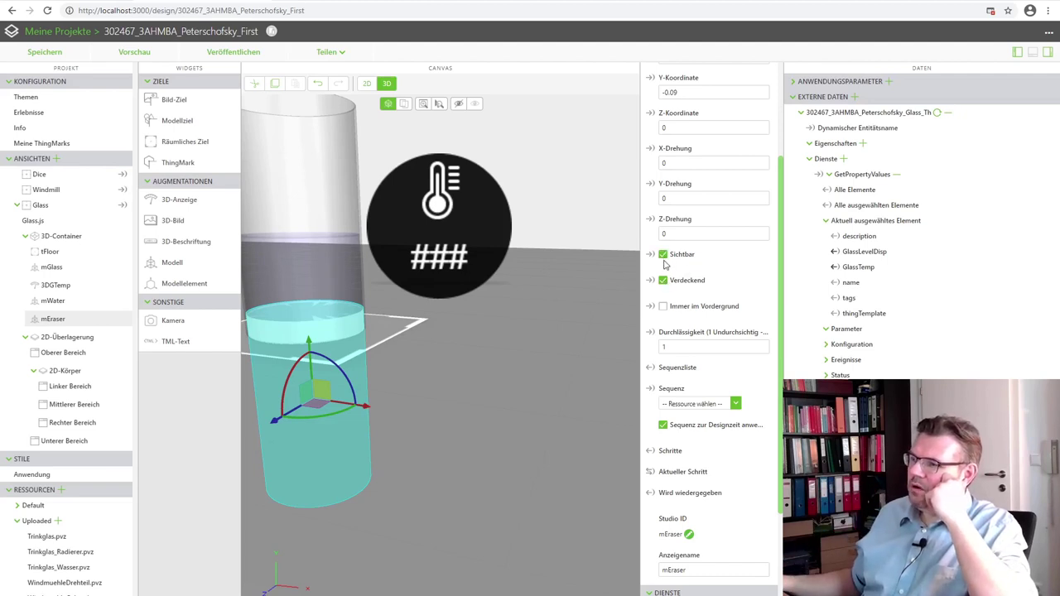
left_click(663, 255)
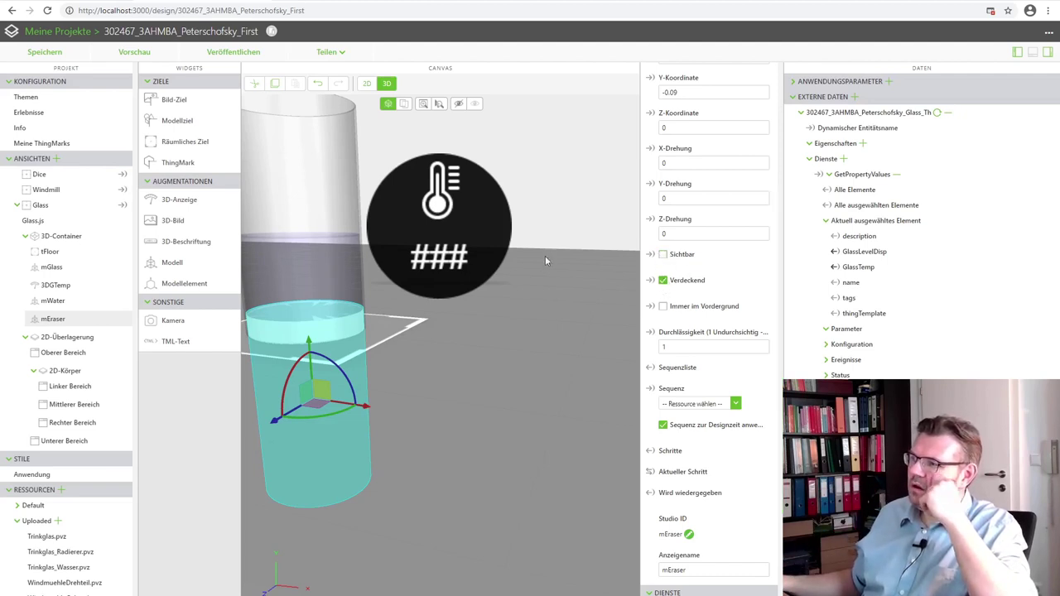
Step: Preview the experience twice, orbiting and zooming to check the water level, then return to the designer
left_click(141, 52)
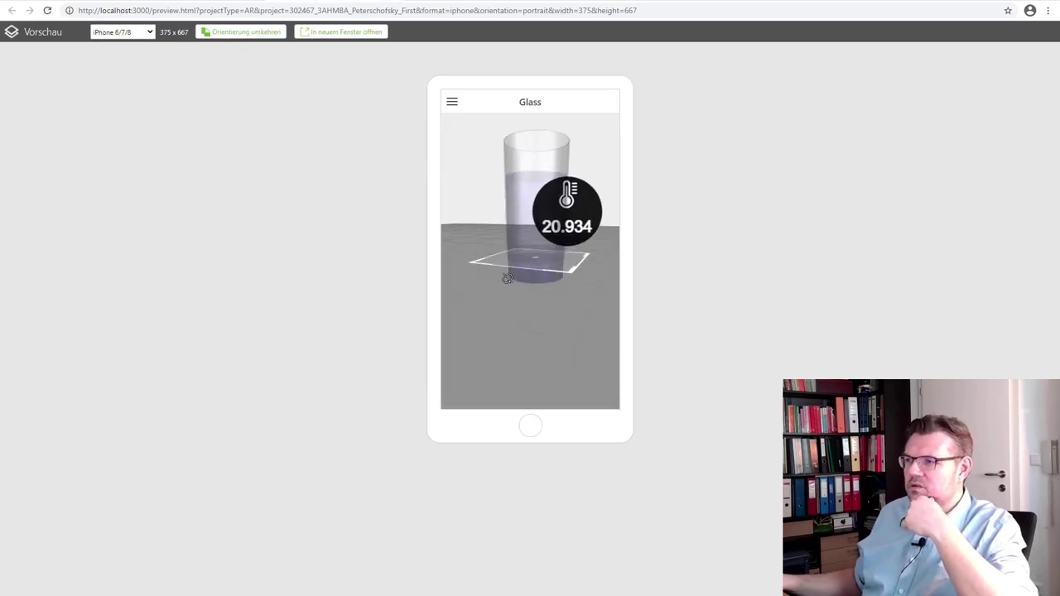
key("ctrl+w")
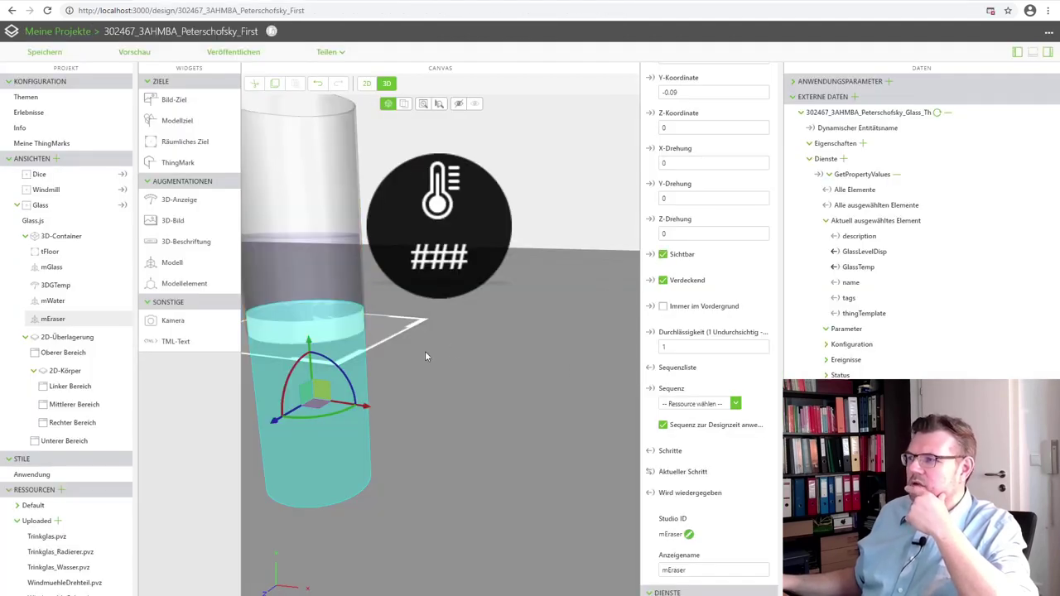
left_click(138, 53)
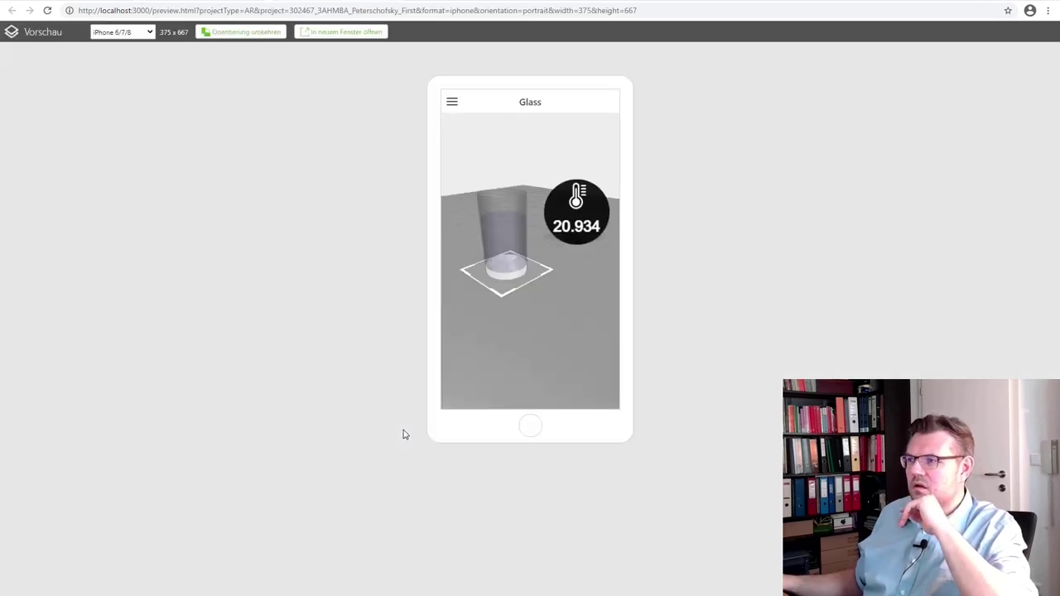
scroll(464, 287, "up", 5)
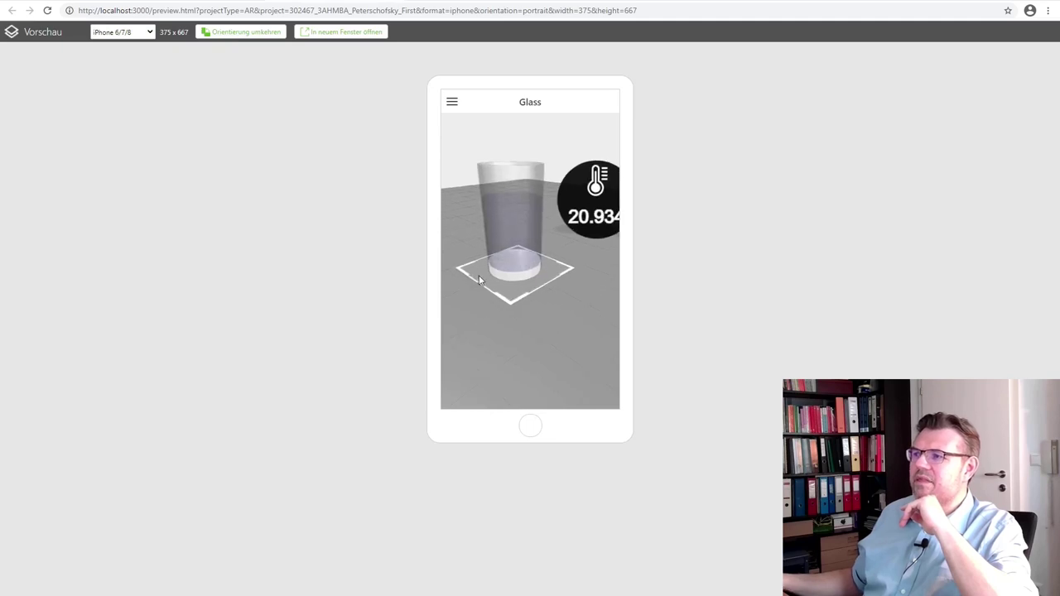
mouse_move(509, 296)
left_mouse_down()
mouse_move(521, 256)
mouse_move(514, 243)
mouse_move(504, 274)
mouse_move(480, 294)
mouse_move(503, 298)
mouse_move(509, 256)
mouse_move(478, 333)
mouse_move(503, 340)
mouse_move(514, 327)
mouse_move(508, 305)
left_mouse_up()
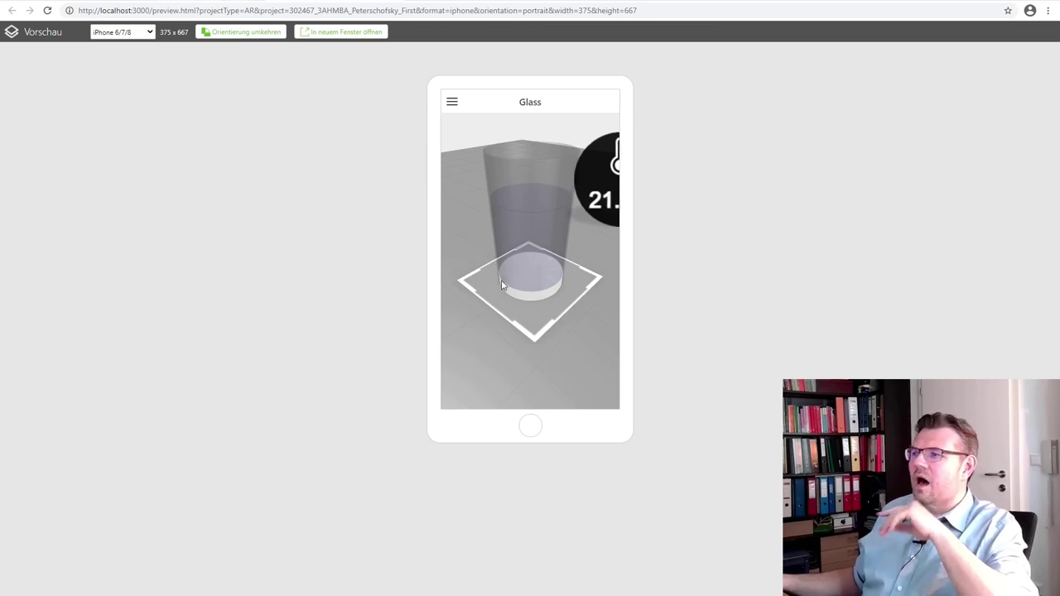
left_click_drag(540, 300, 546, 293)
scroll(546, 293, "up", 2)
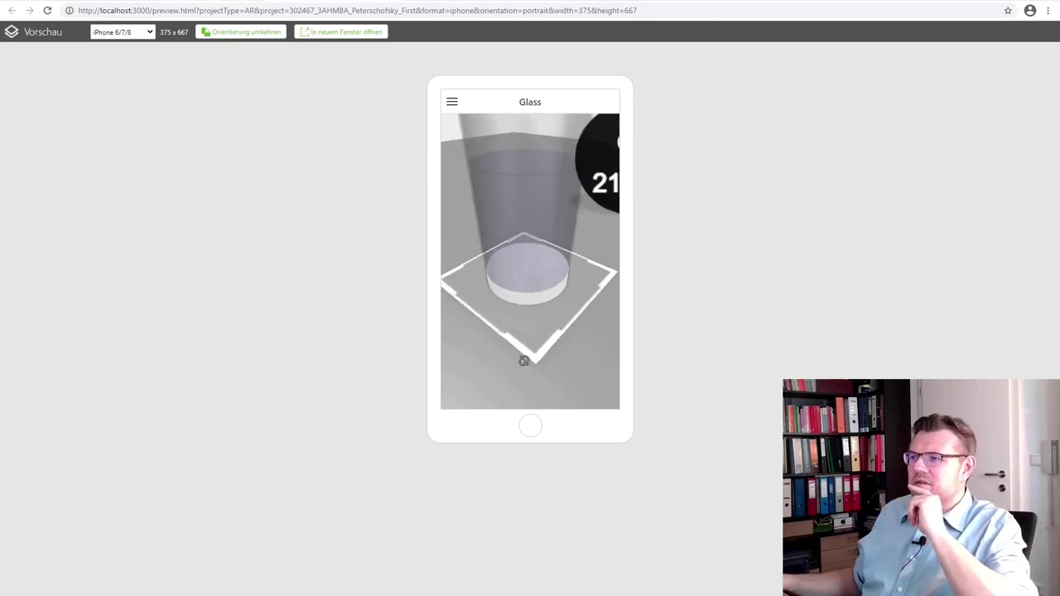
mouse_move(525, 360)
left_mouse_down()
mouse_move(545, 303)
mouse_move(479, 312)
mouse_move(488, 343)
mouse_move(534, 351)
left_mouse_up()
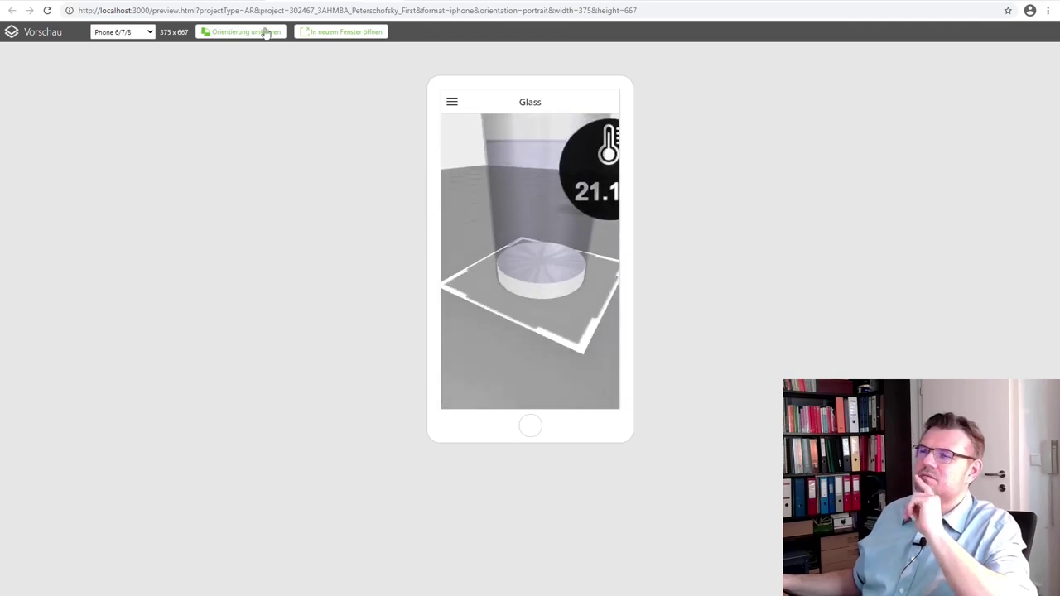
left_click(221, 4)
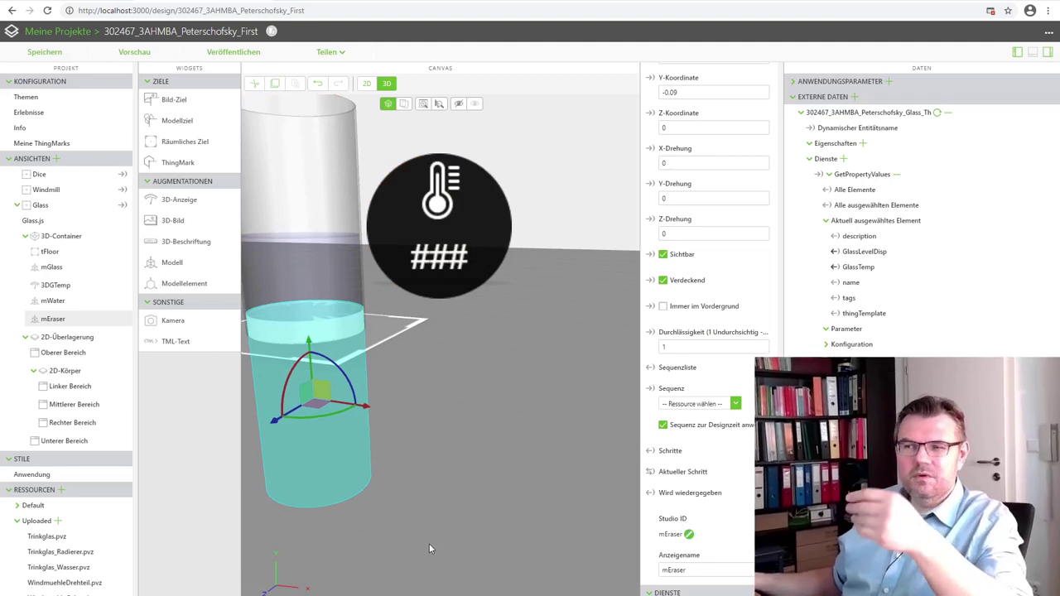
Step: Pan the design canvas, then zoom and rotate the iPhone preview showing the glass and 20.934 reading
mouse_move(419, 456)
right_mouse_down()
mouse_move(479, 469)
mouse_move(513, 509)
right_mouse_up()
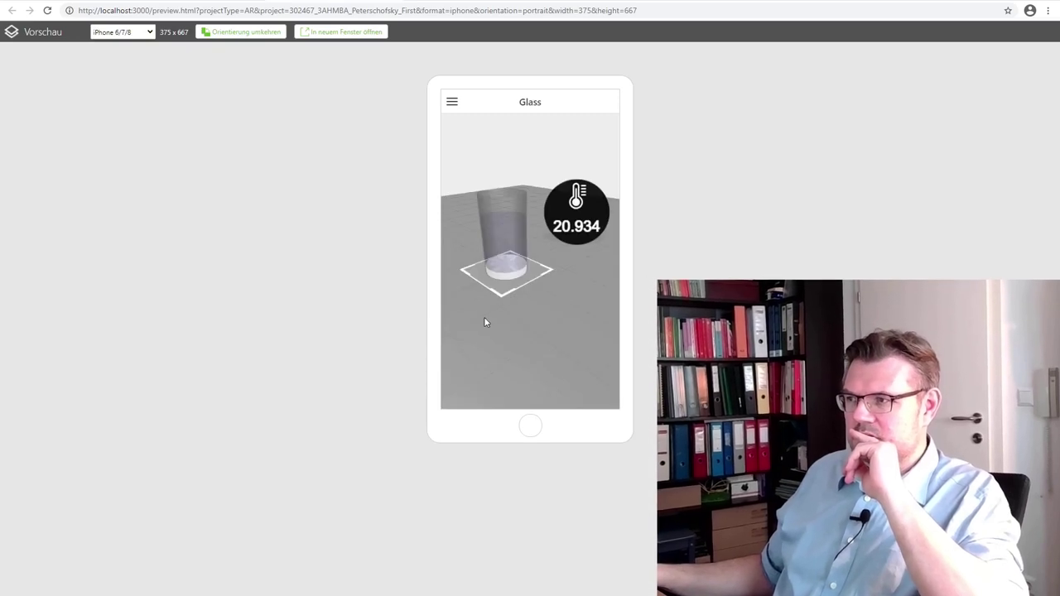
scroll(477, 268, "up", 5)
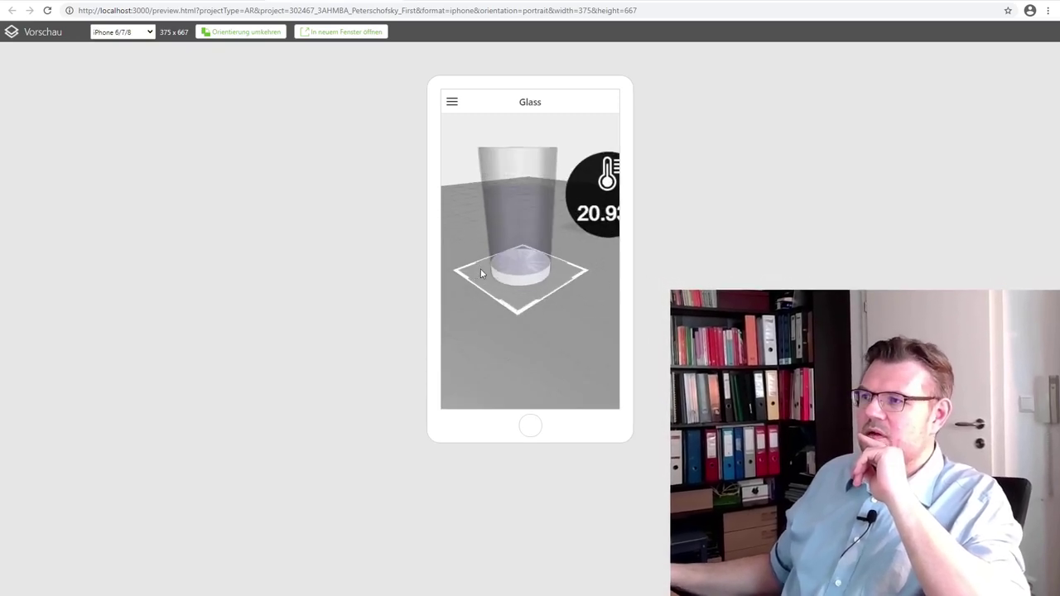
mouse_move(496, 296)
left_mouse_down()
mouse_move(503, 291)
mouse_move(492, 304)
left_mouse_up()
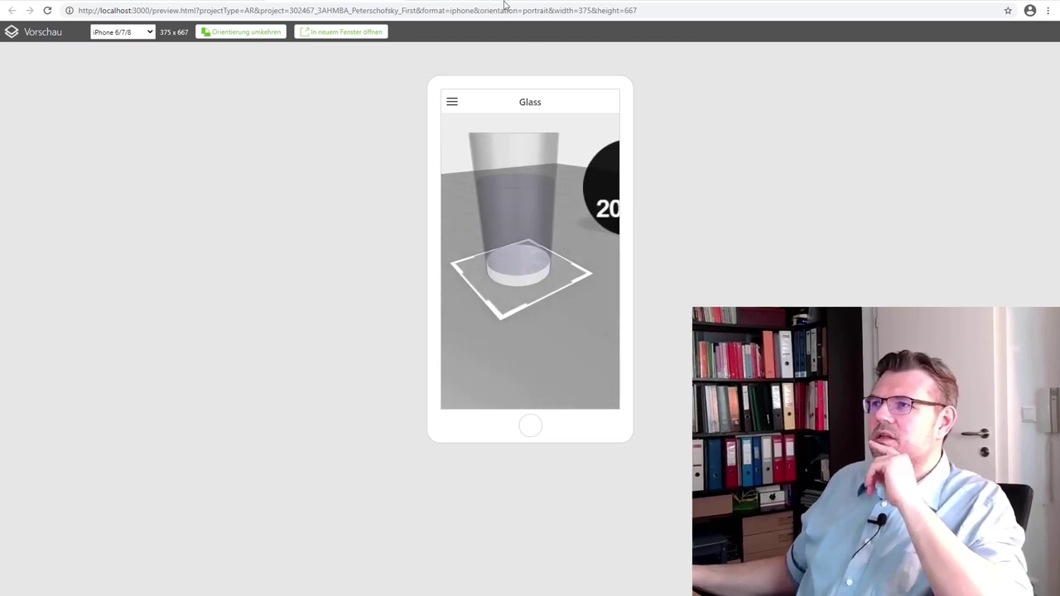
Step: Move the preview into its own window tiled on the right, with the design page on the left
right_click(390, 1)
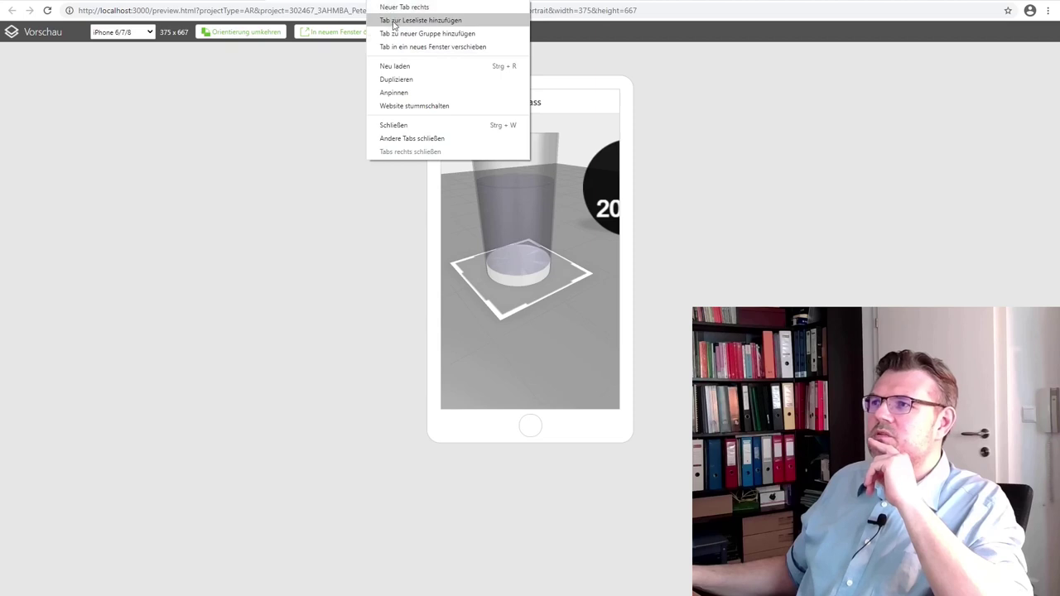
left_click(399, 50)
left_click_drag(469, 5, 1059, 109)
left_click(176, 184)
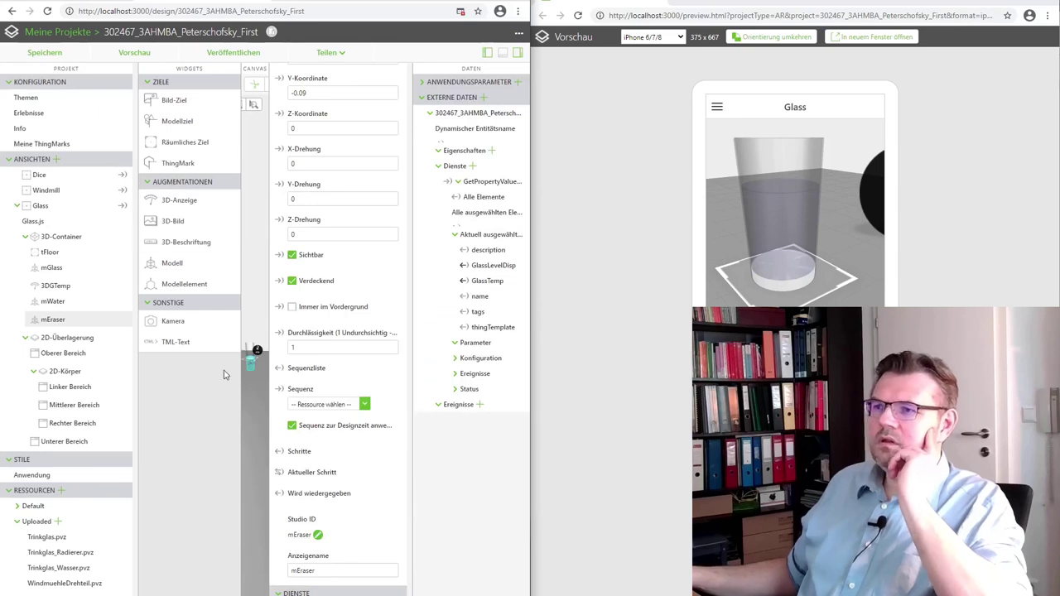
Step: In Composer, change GlassLevelDisp from -0.02 to -0.01 and apply it
key("alt+Tab")
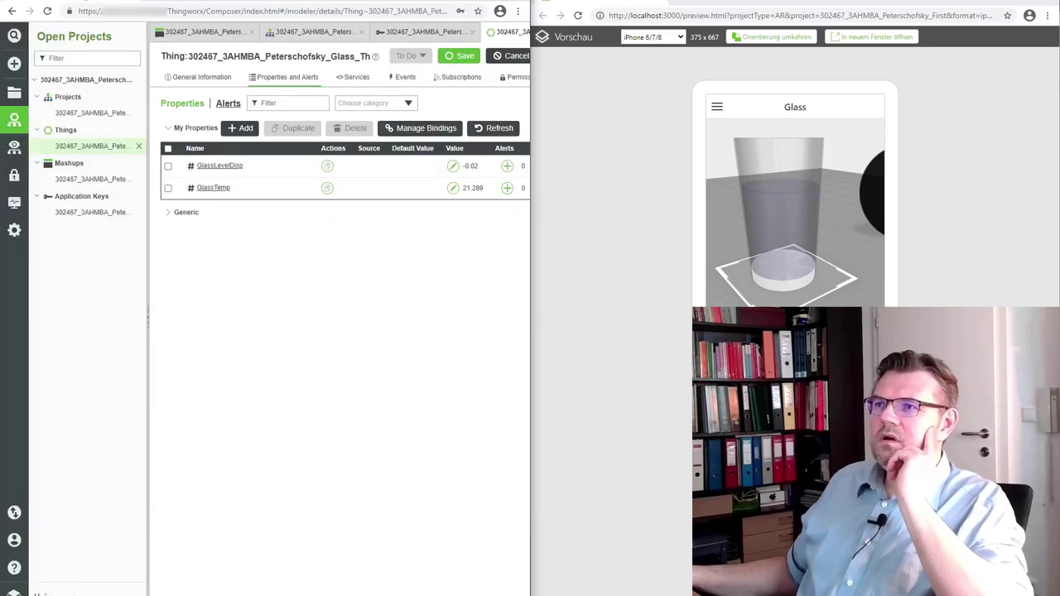
left_click(454, 168)
left_click(464, 101)
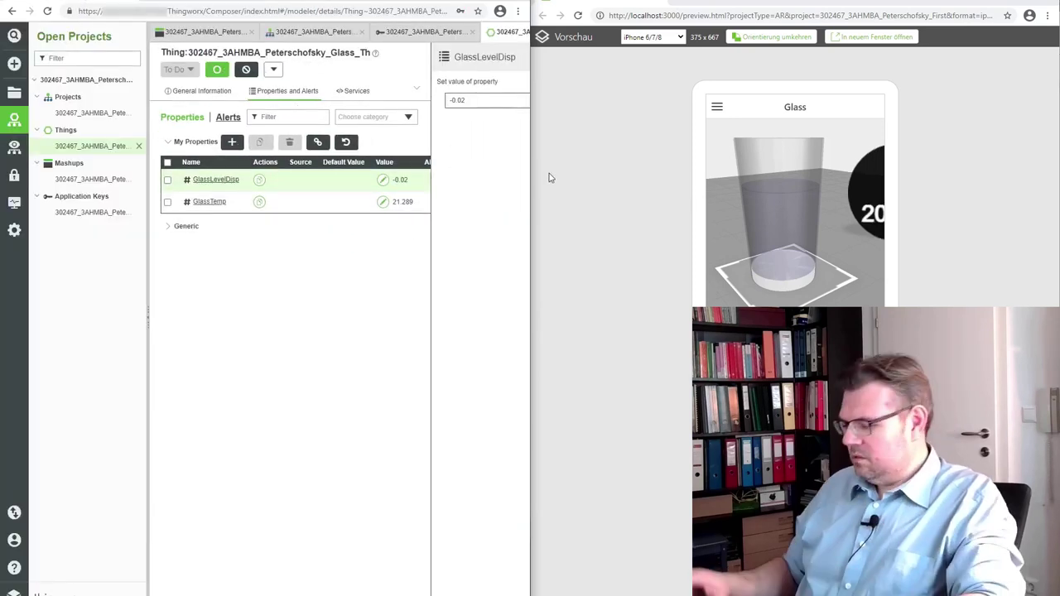
key("BackSpace")
type("1")
scroll(467, 73, "right", 5)
left_click(486, 56)
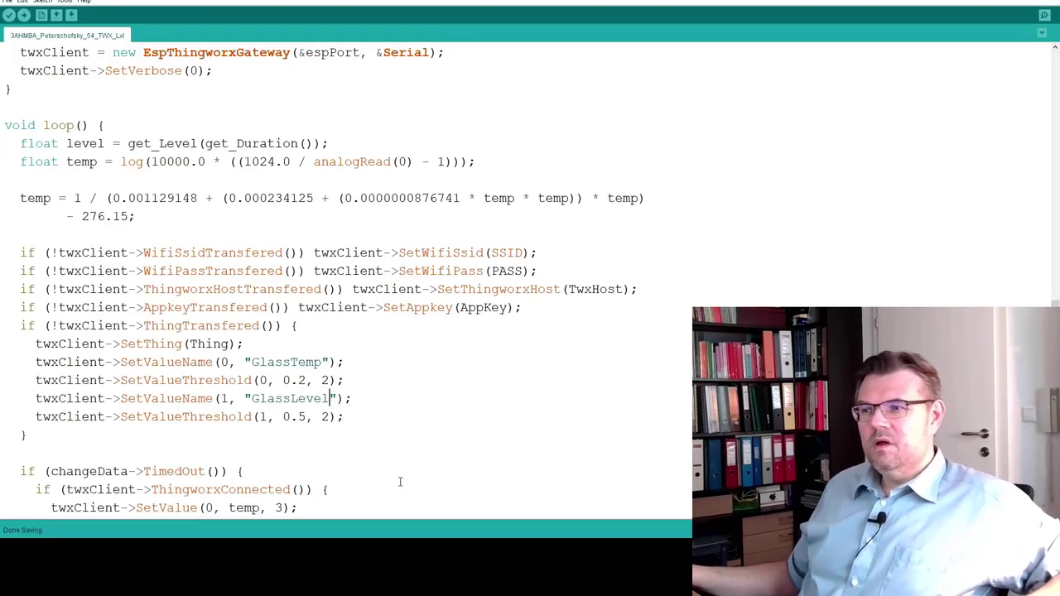
Step: Rename value 1 in SetValueName from "GlassLevel" to "GlassLevelDisp"
type("Disp")
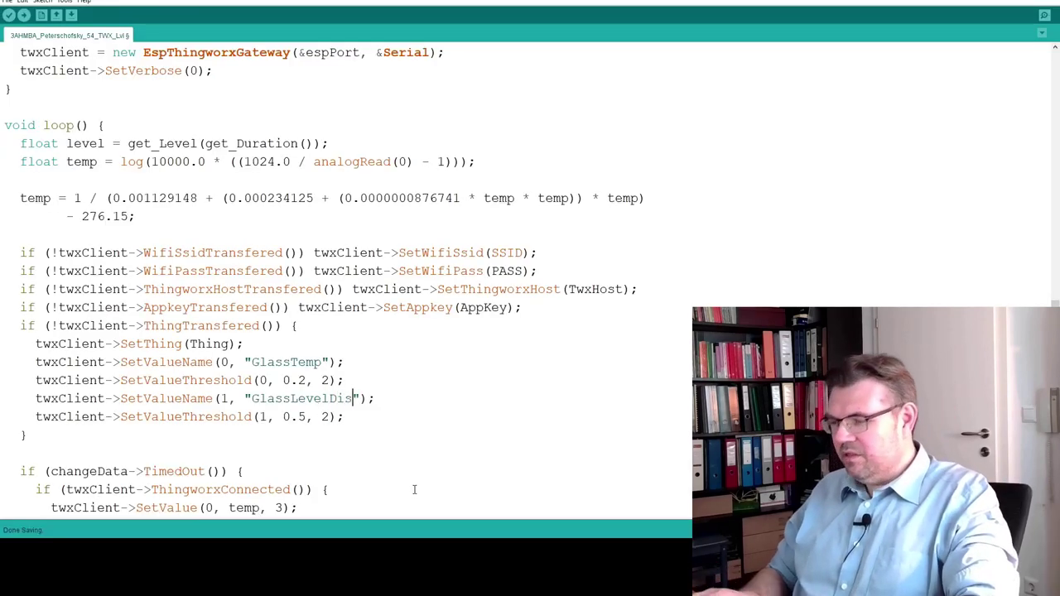
key("Left")
key("Left")
key("Left")
key("Left")
key("Left")
key("Left")
key("Left")
key("Left")
key("Left")
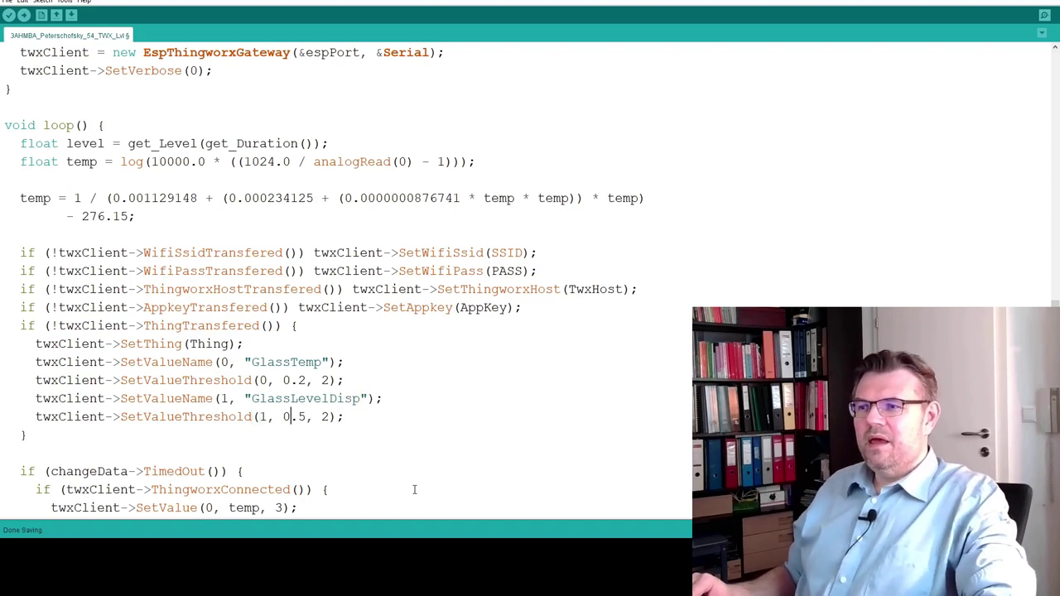
key("Down")
key("Down")
key("Down")
key("Down")
key("Down")
key("Down")
key("Down")
key("Down")
key("Up")
key("Up")
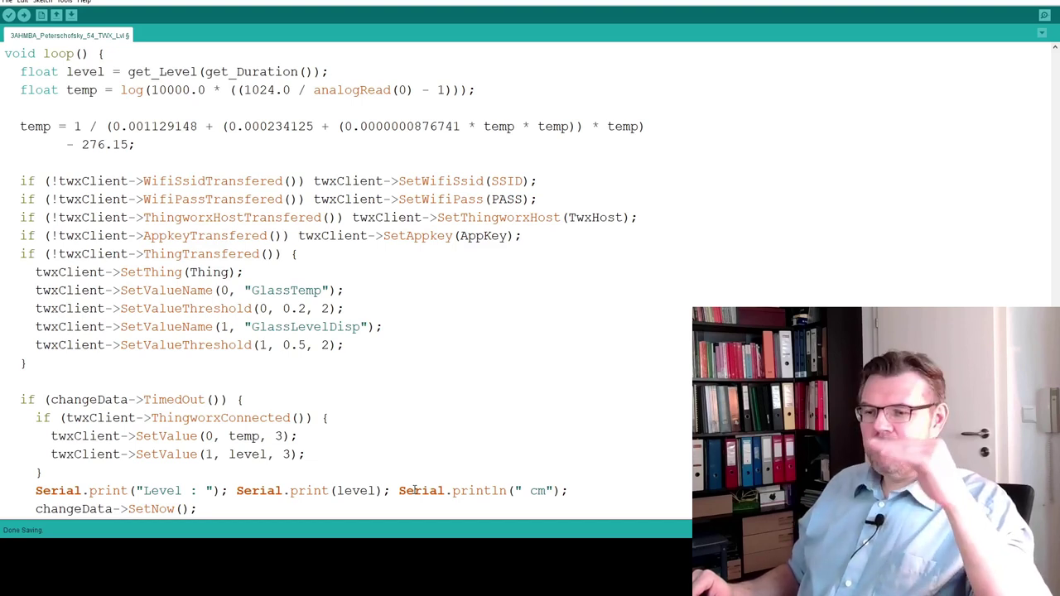
Step: Change the SetValue level argument to ((level-10.0)/100.0)
key("Right")
key("Right")
type("-")
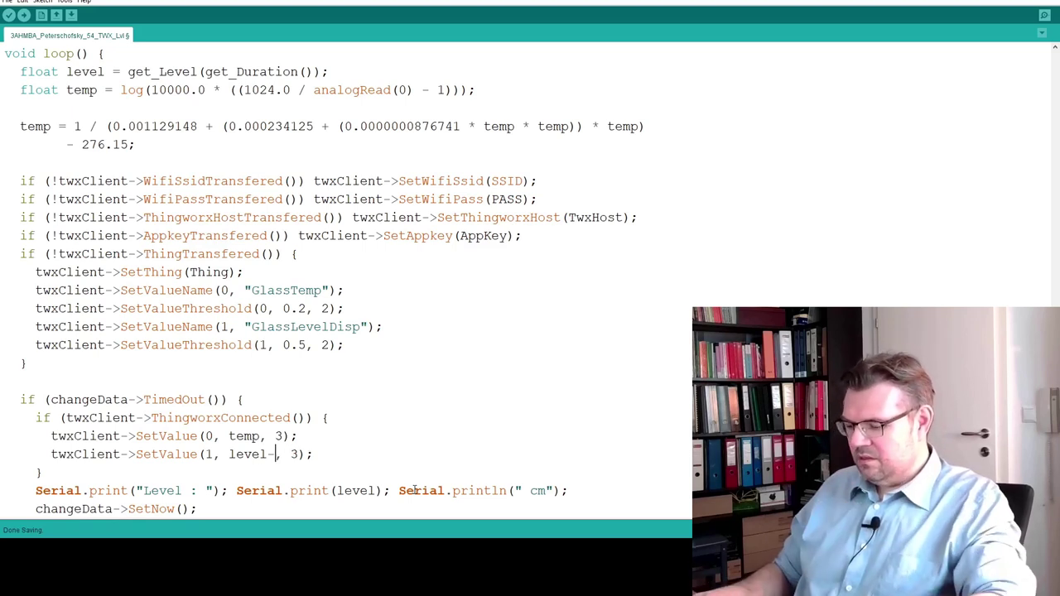
type("10.0")
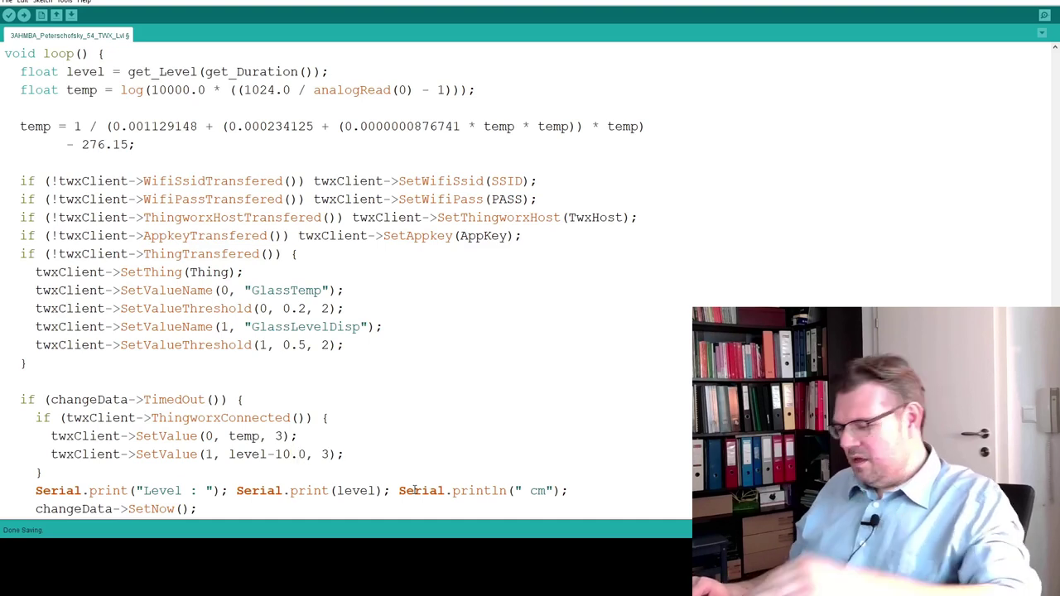
type(")")
key("Left")
key("Left")
key("Left")
key("Left")
key("Left")
key("Left")
key("Left")
key("Left")
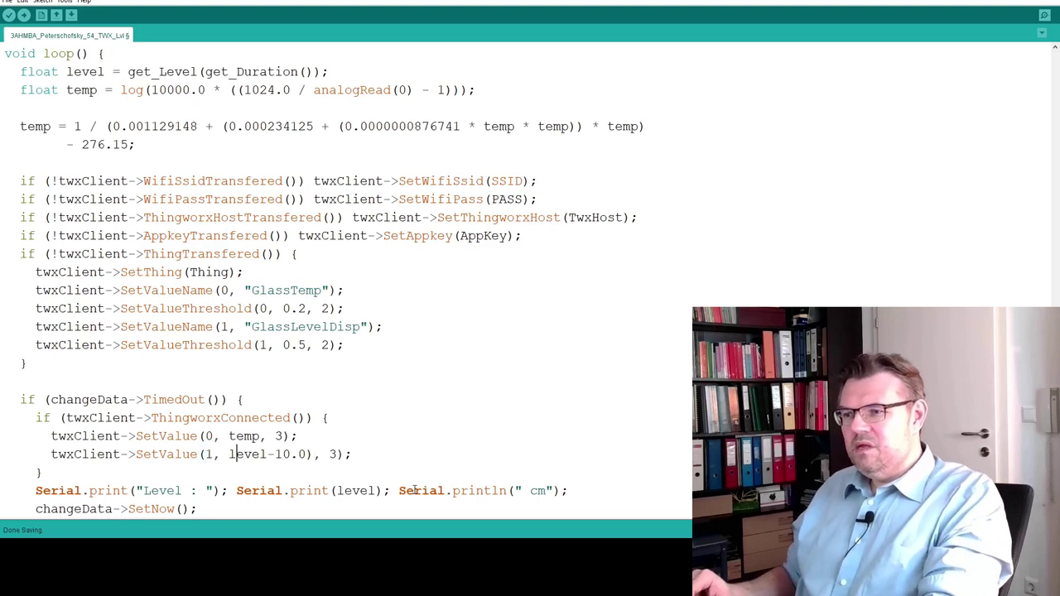
type("(")
key("Right")
key("Right")
key("Right")
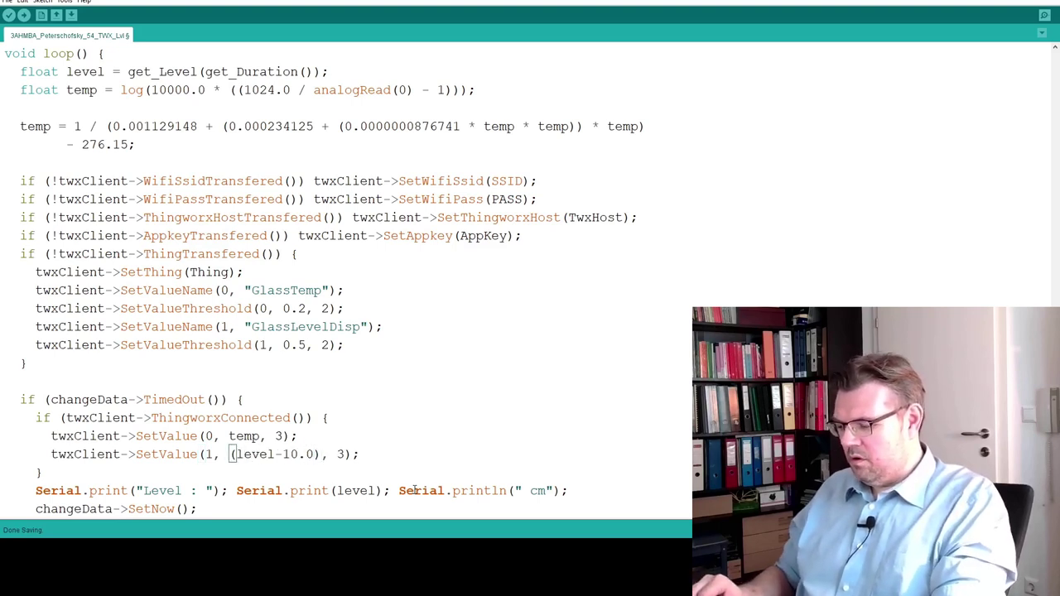
type("/100")
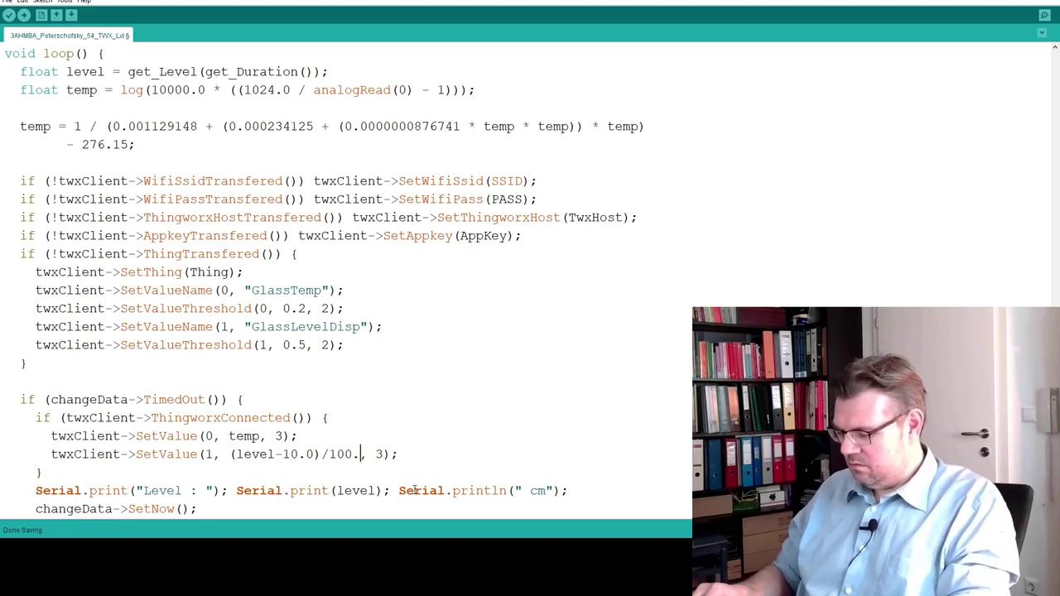
type(".0)")
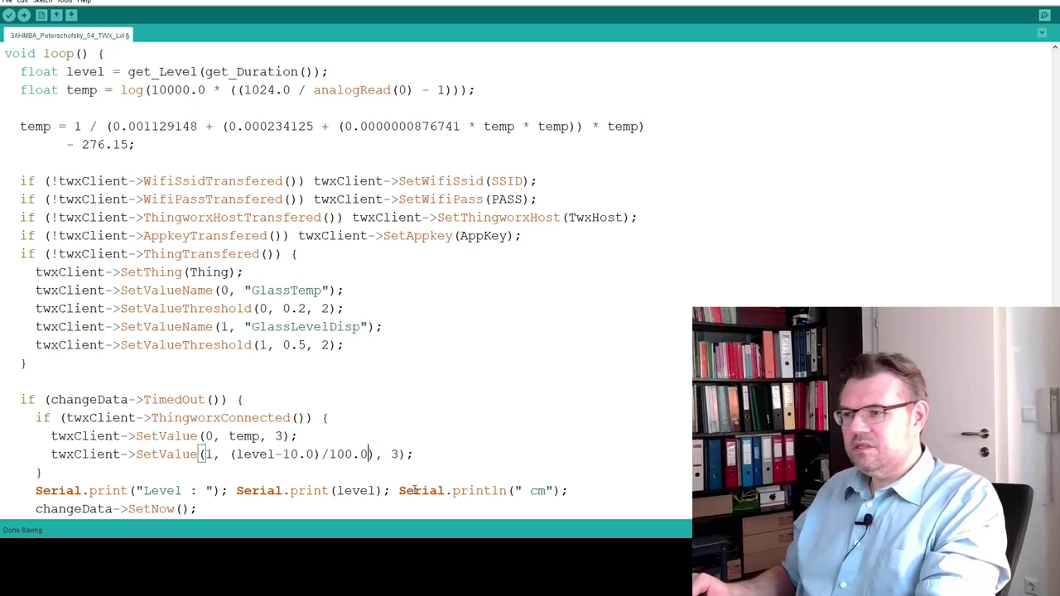
type("(")
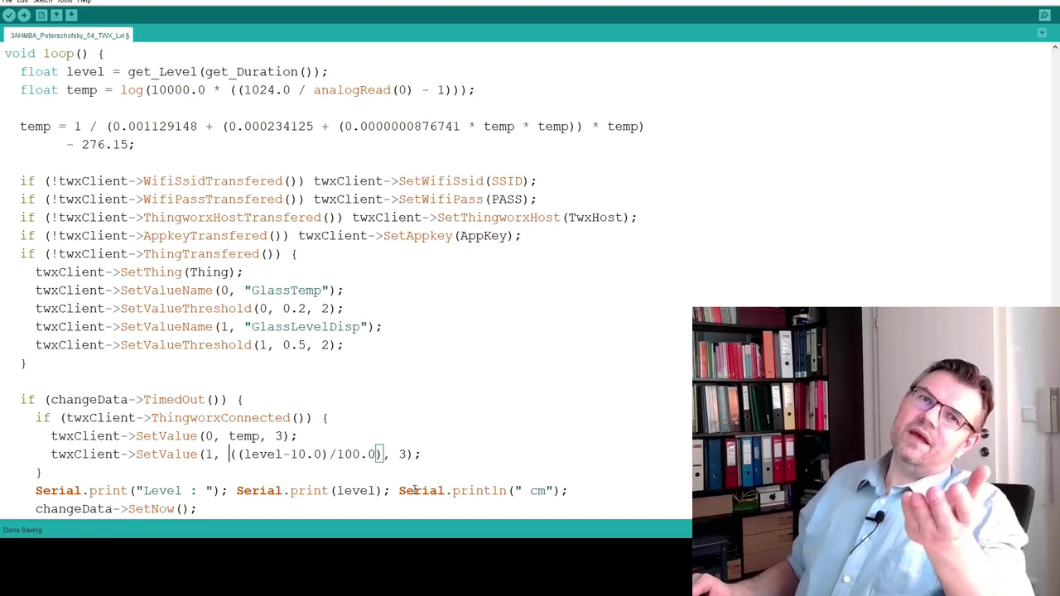
Step: Wrap that expression as min(0.0,((level-10.0)/100.0)) with balanced brackets
type("min")
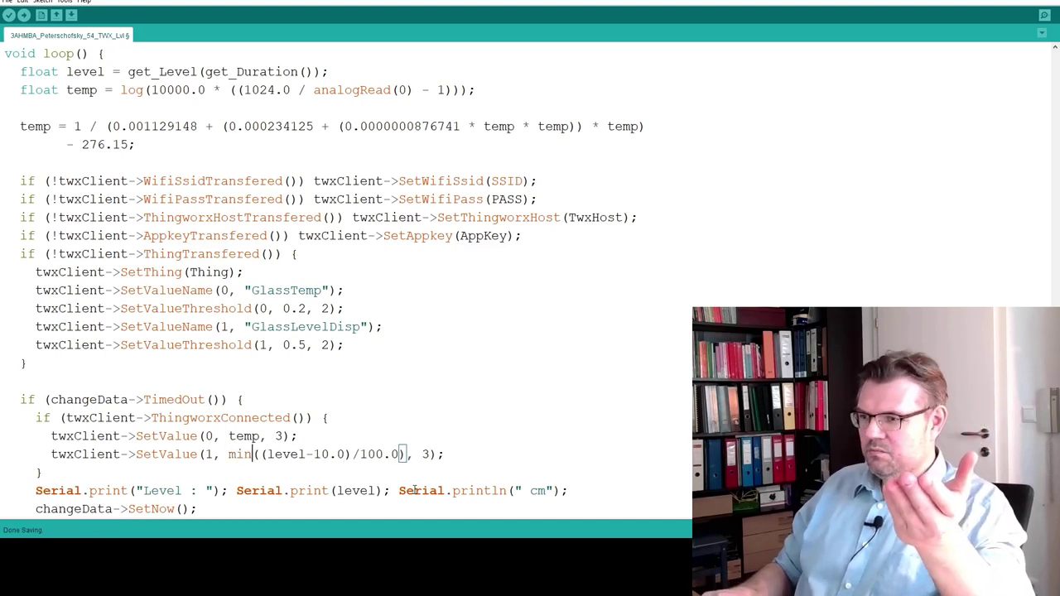
type("(")
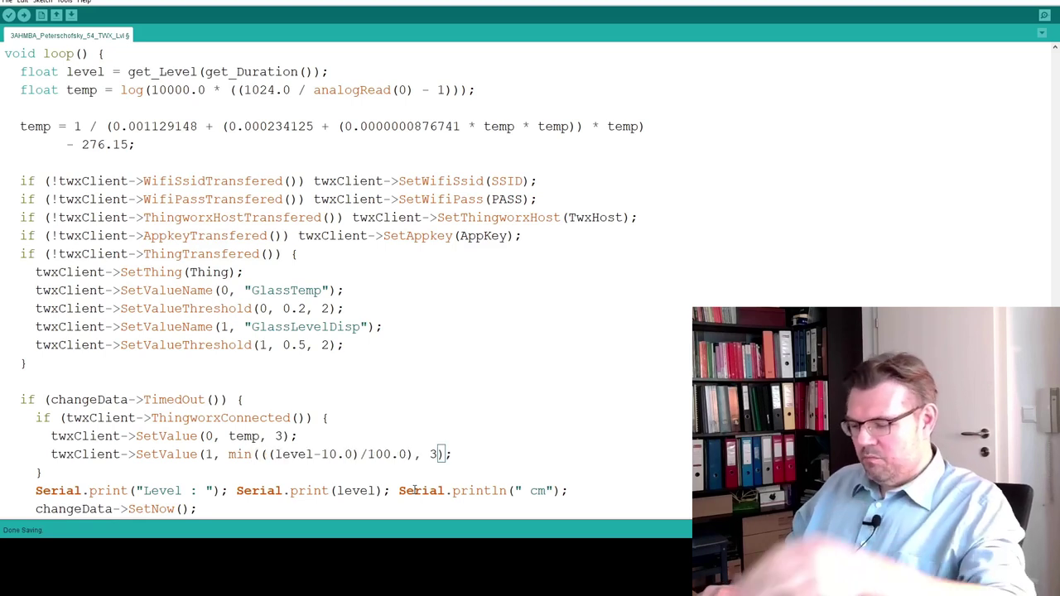
type("0.1")
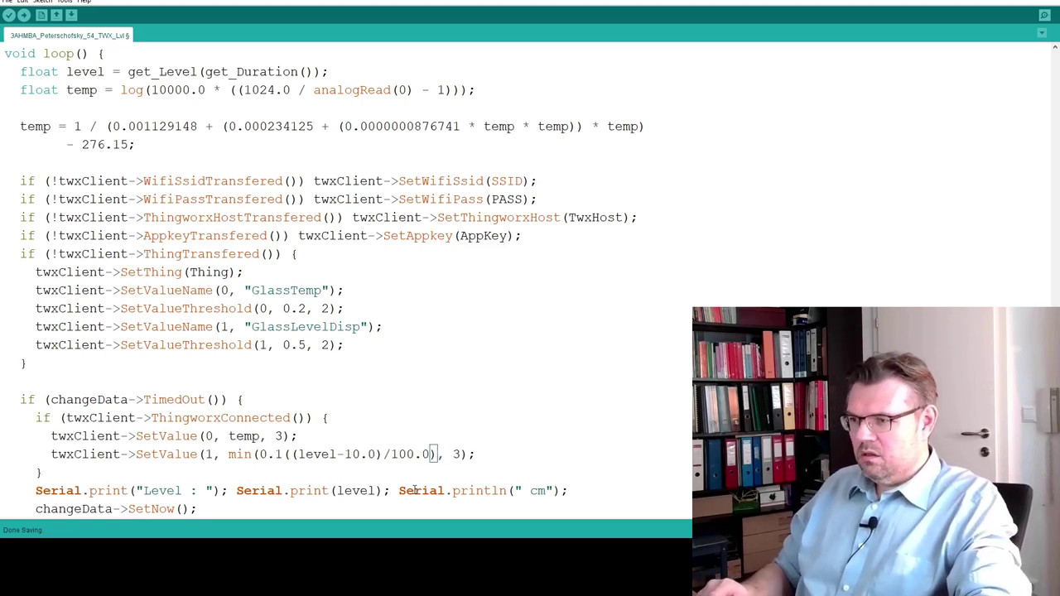
key("BackSpace")
key("BackSpace")
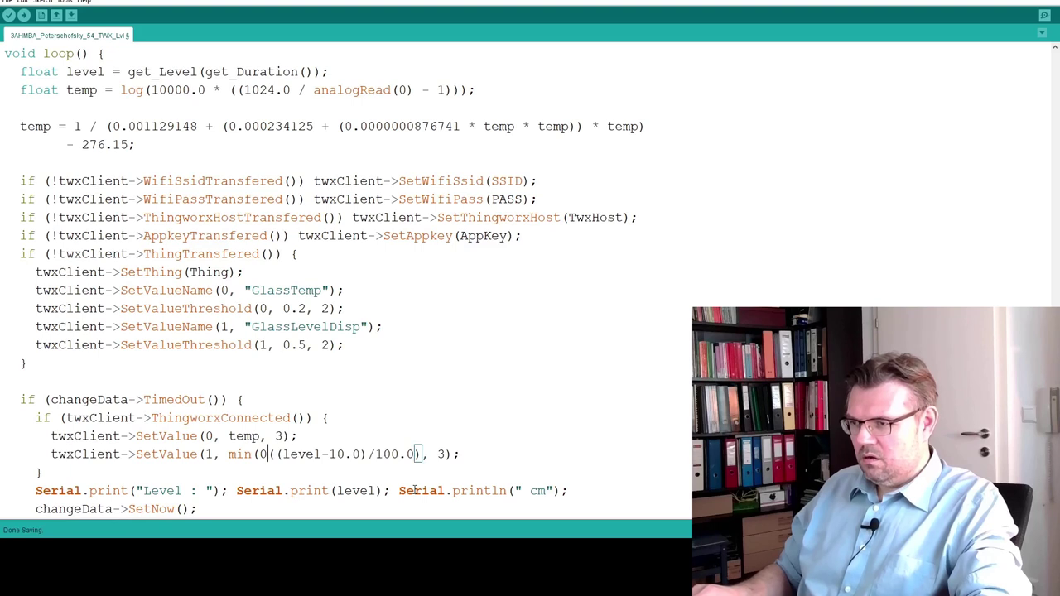
type(".0")
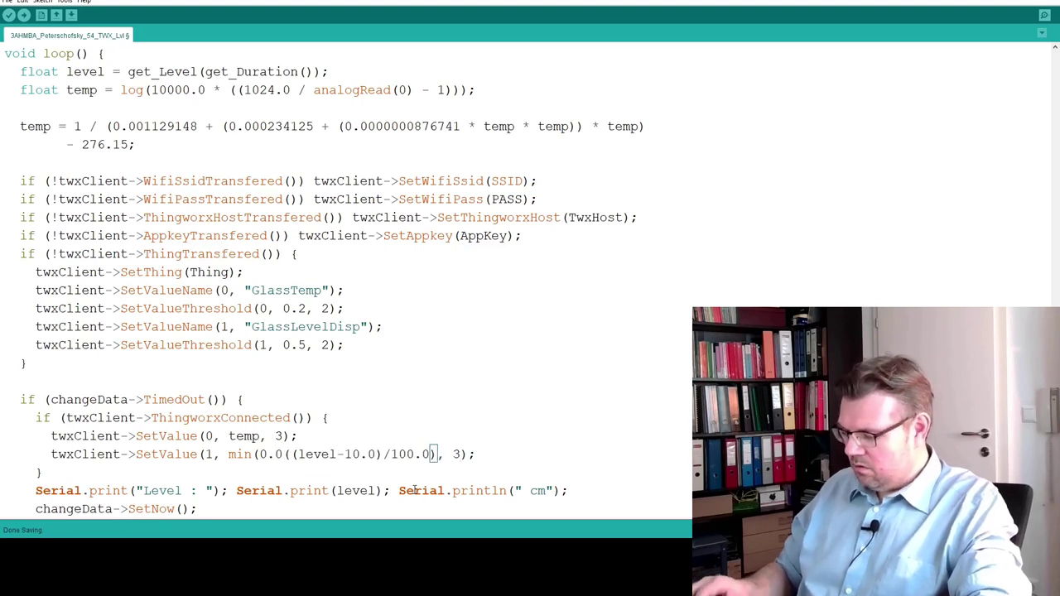
type(",")
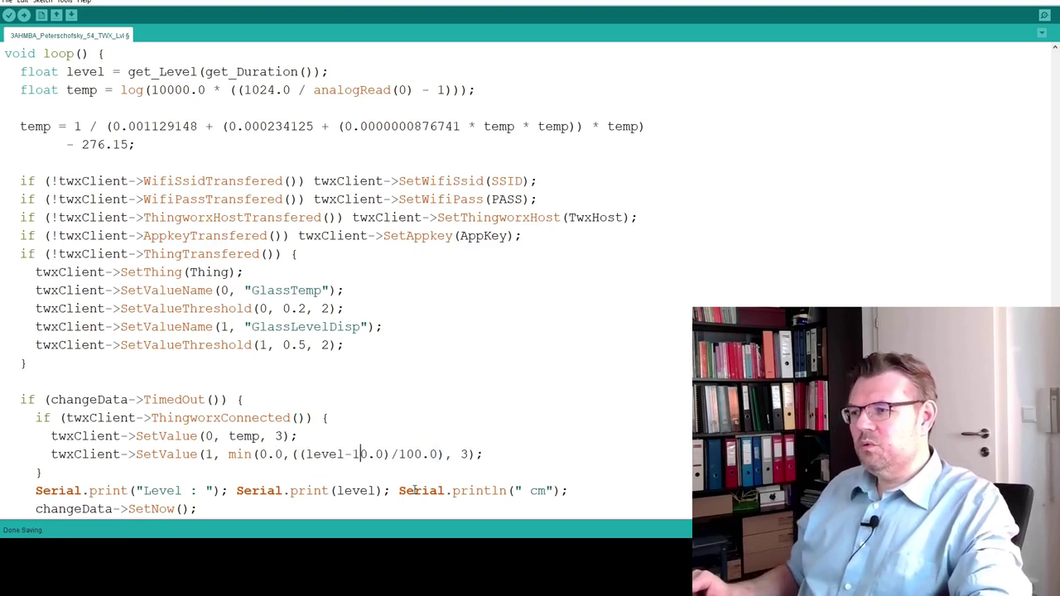
key("End")
key("Left")
key("Left")
key("Left")
key("Left")
key("Left")
type(")")
key("Left")
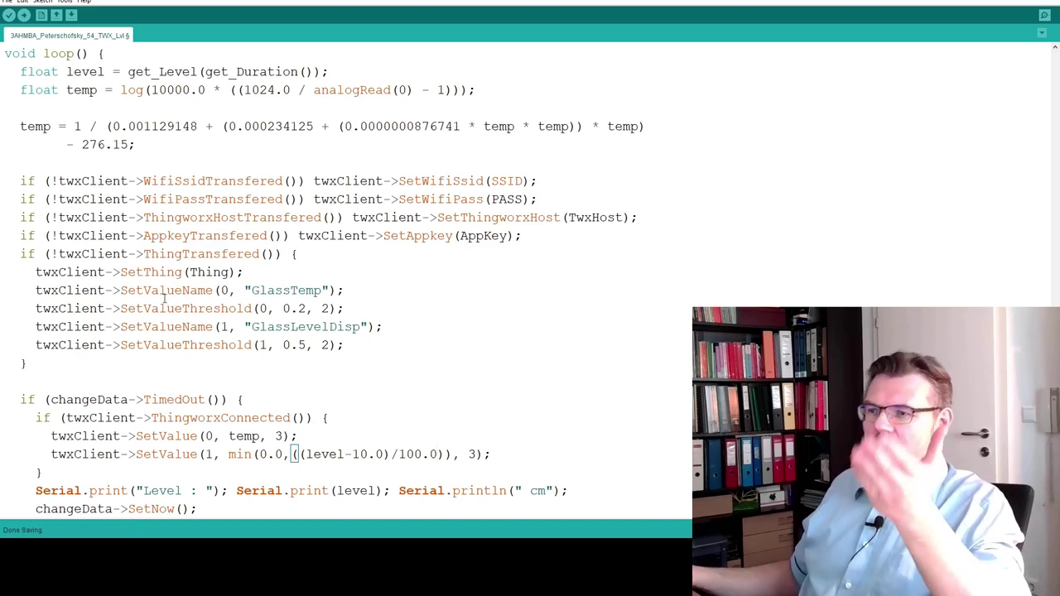
Step: Upload the sketch and open the COM5 Serial Monitor at the top-right to watch Level readings
left_click(24, 15)
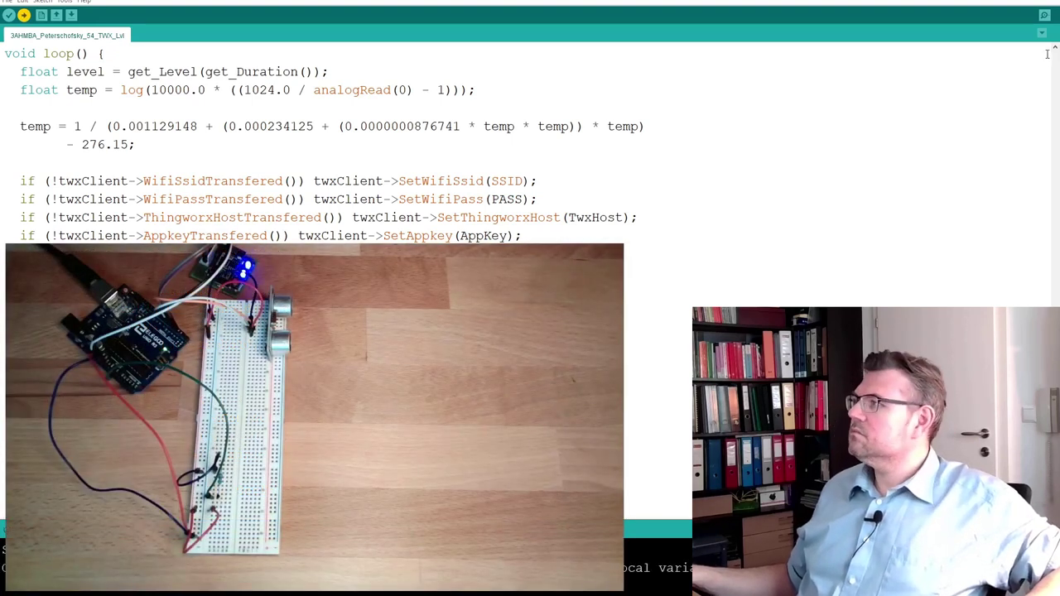
left_click(1044, 15)
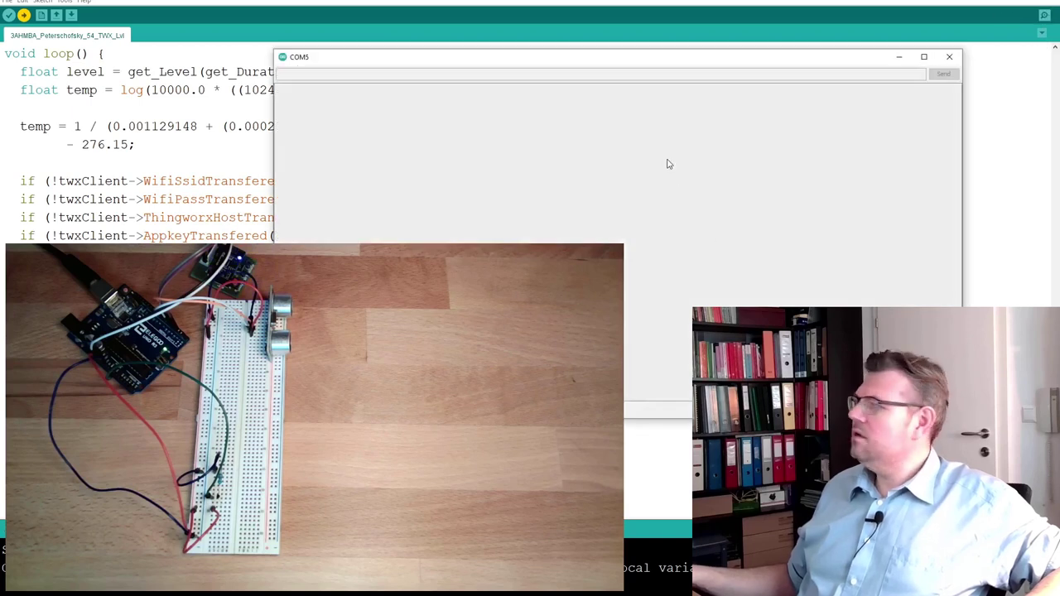
left_click_drag(626, 66, 720, 19)
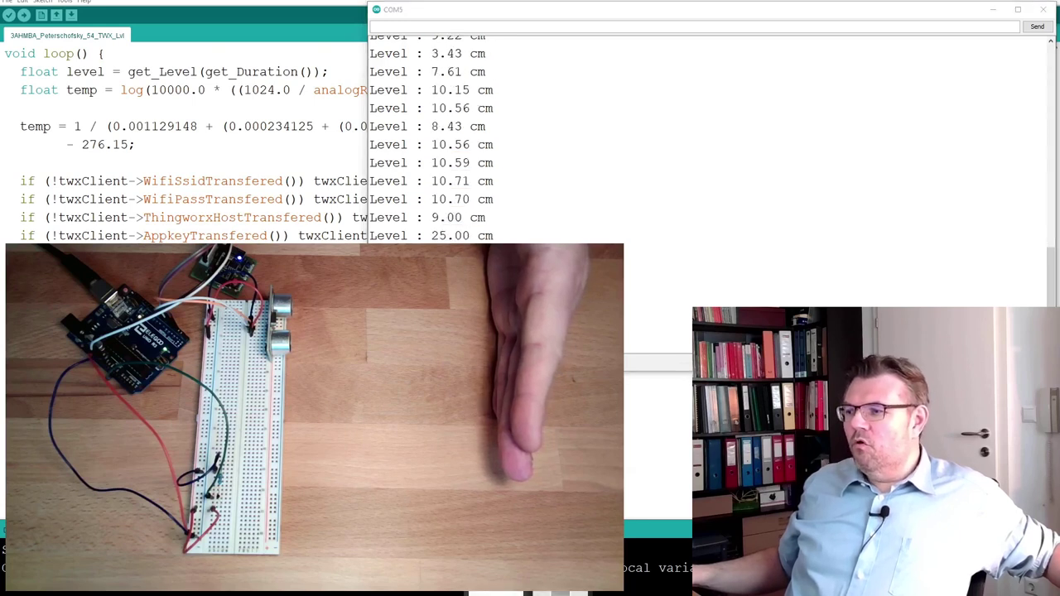
key("alt+Tab")
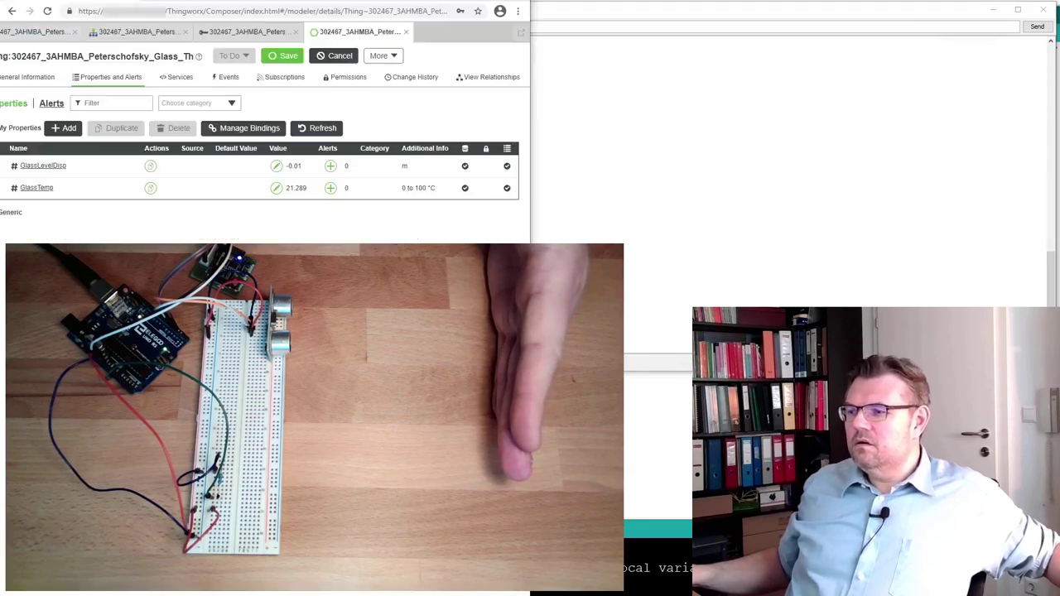
Step: Refresh the Glass Thing's properties repeatedly for live values, then return to the serial monitor and sketch
left_click(315, 129)
left_click(313, 129)
left_click(320, 130)
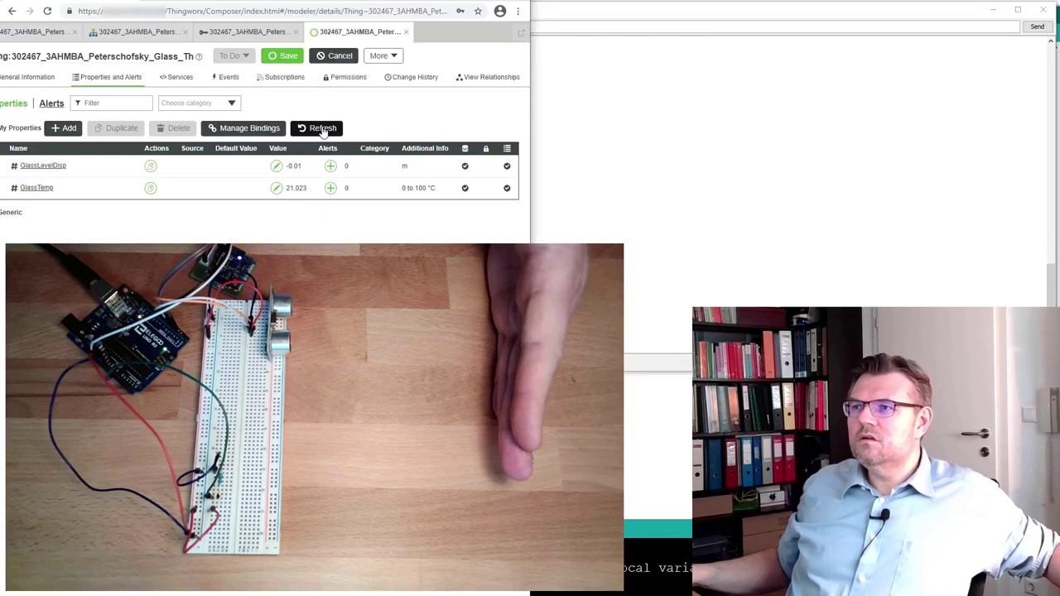
left_click(323, 132)
left_click(323, 130)
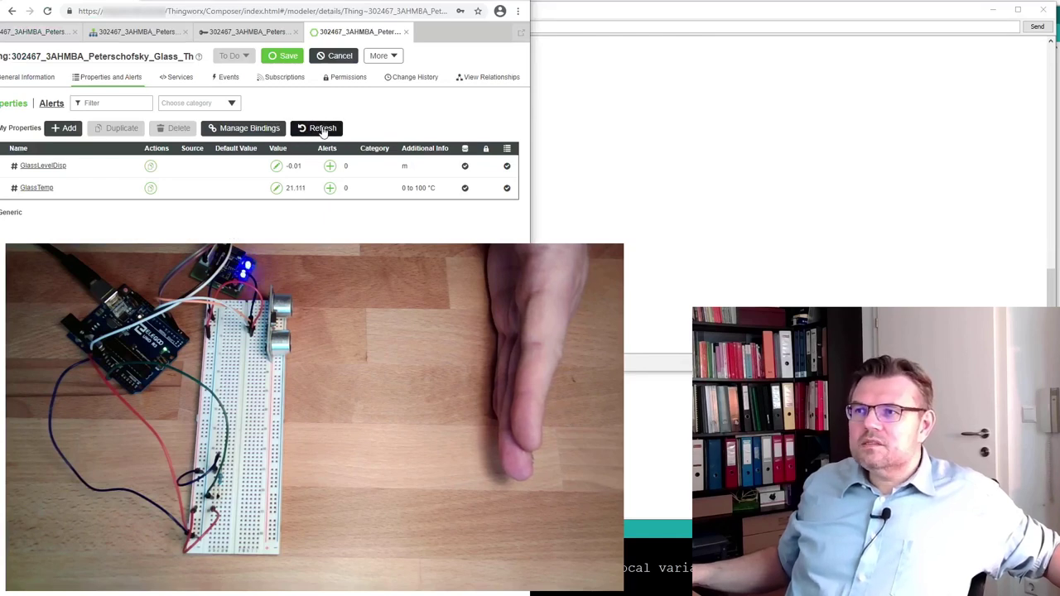
left_click(323, 130)
left_click(324, 131)
left_click(324, 131)
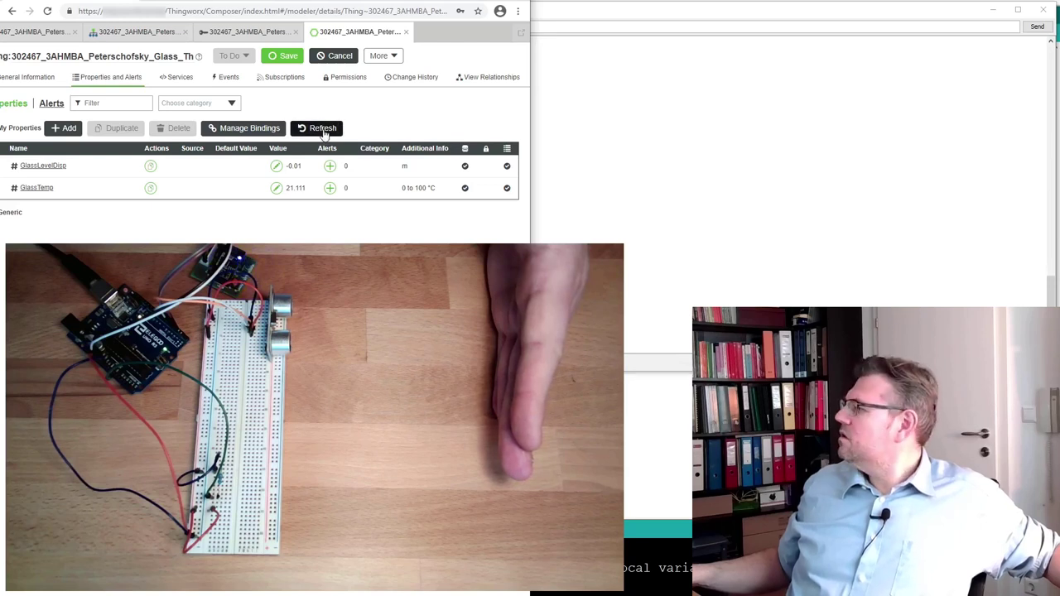
left_click(323, 131)
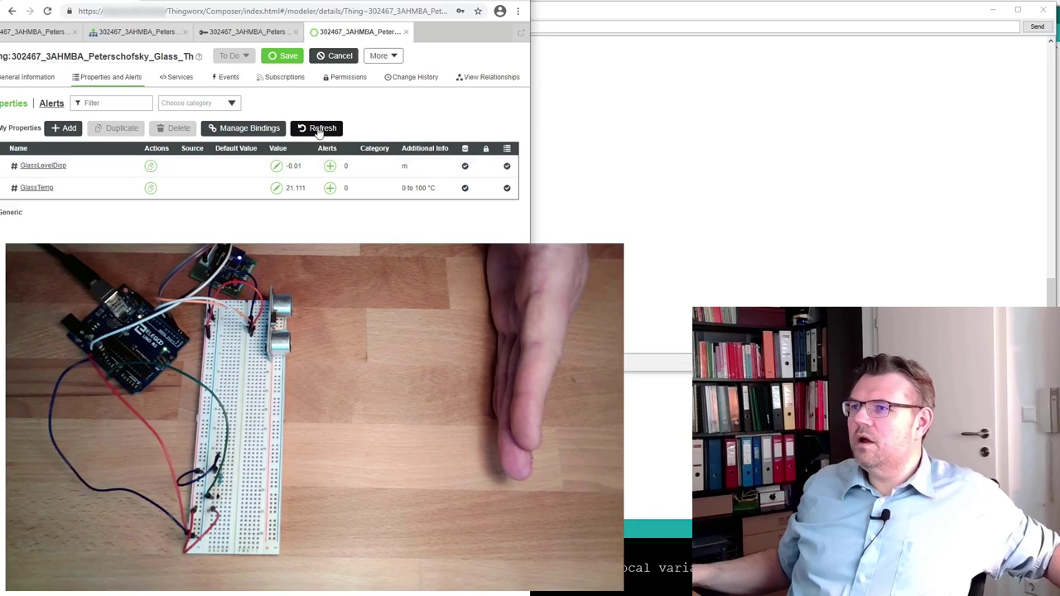
left_click(572, 224)
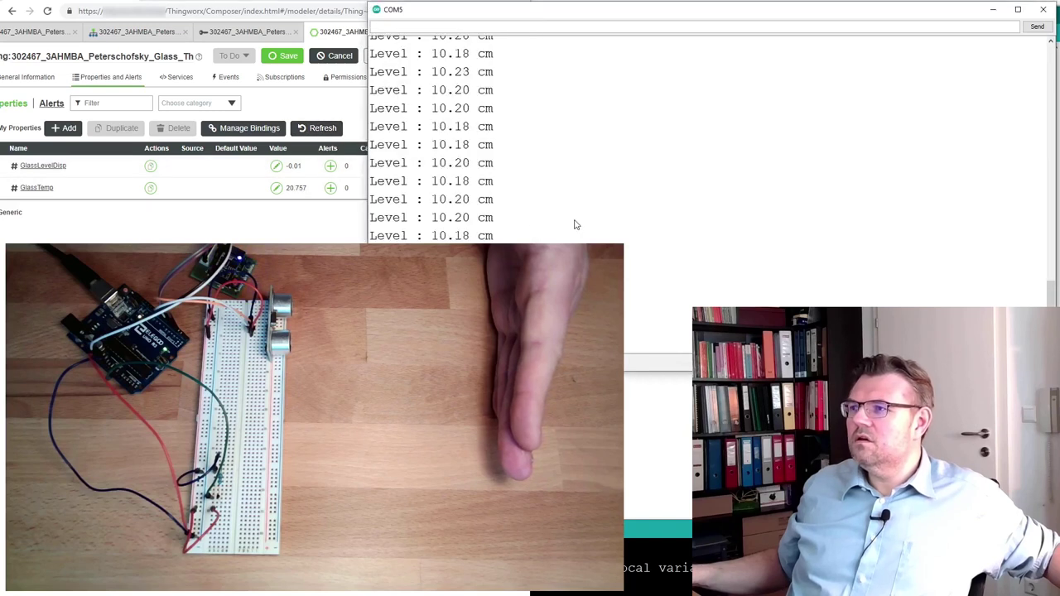
left_click(655, 445)
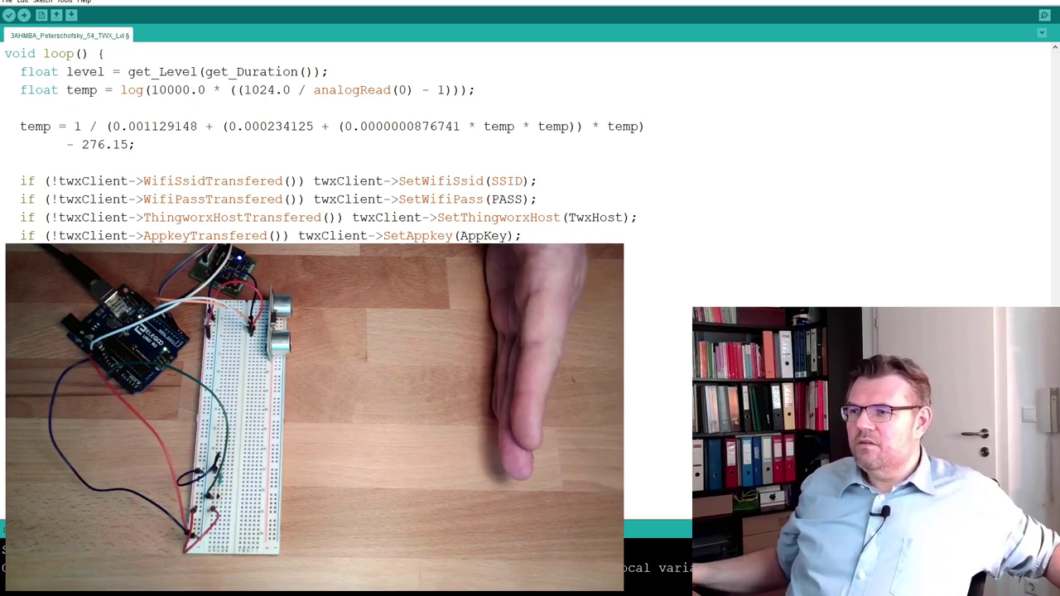
Step: Re-upload the sketch with Ctrl+U and return to the ThingWorx property page
key("ctrl+u")
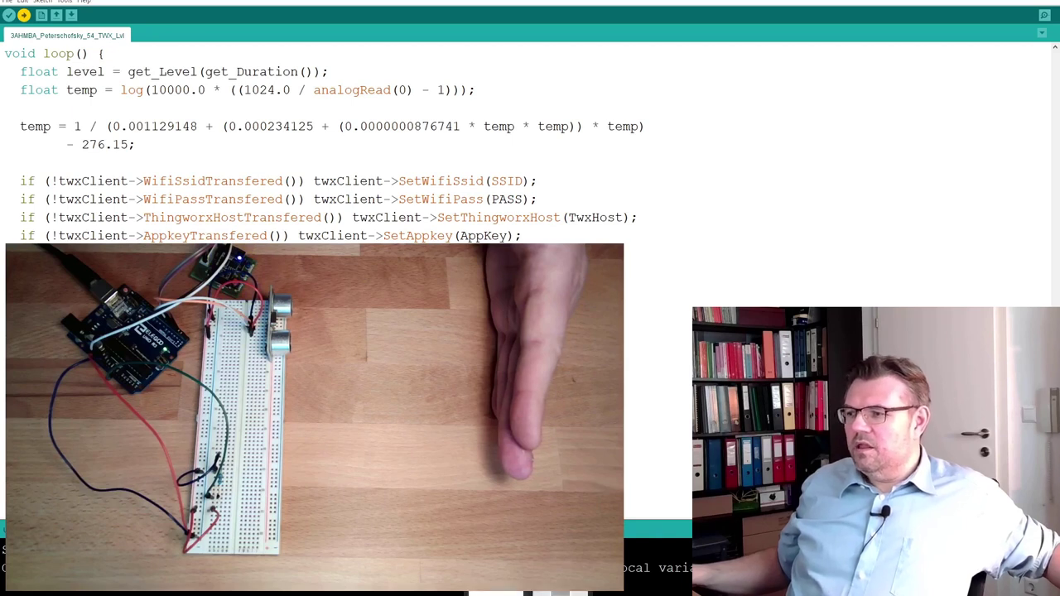
key("alt+Tab")
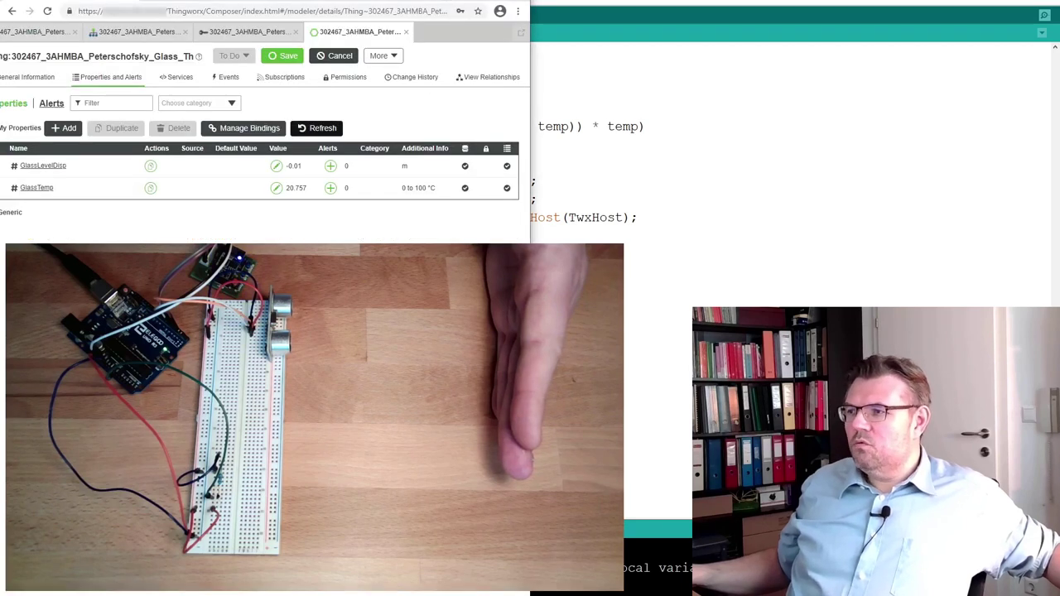
Step: Refresh until GlassLevelDisp reads 0 and GlassTemp 21.2, then open the Arduino Serial Monitor
left_click(312, 133)
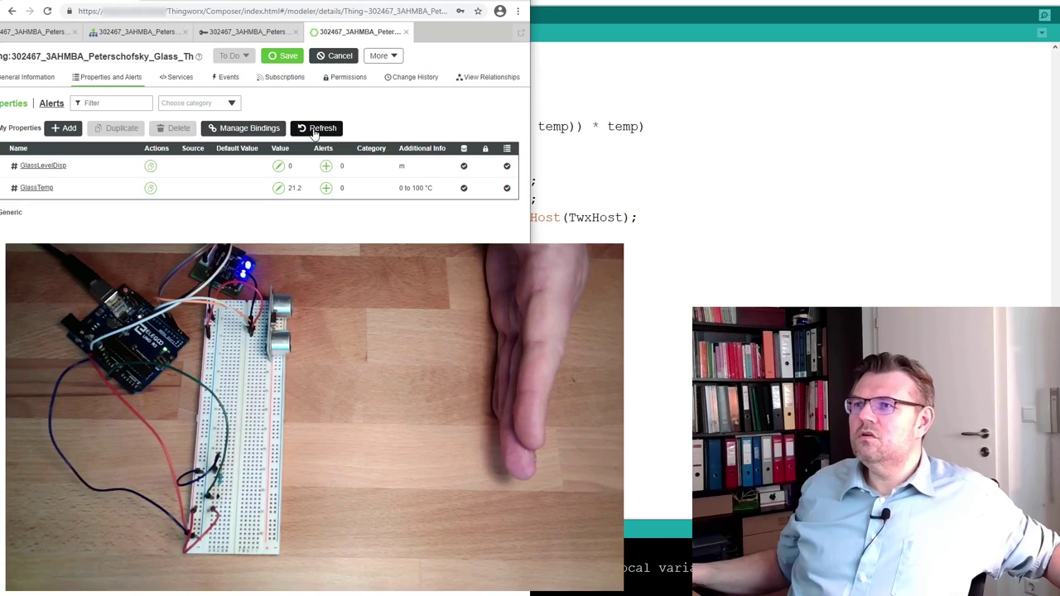
left_click(314, 131)
left_click(314, 133)
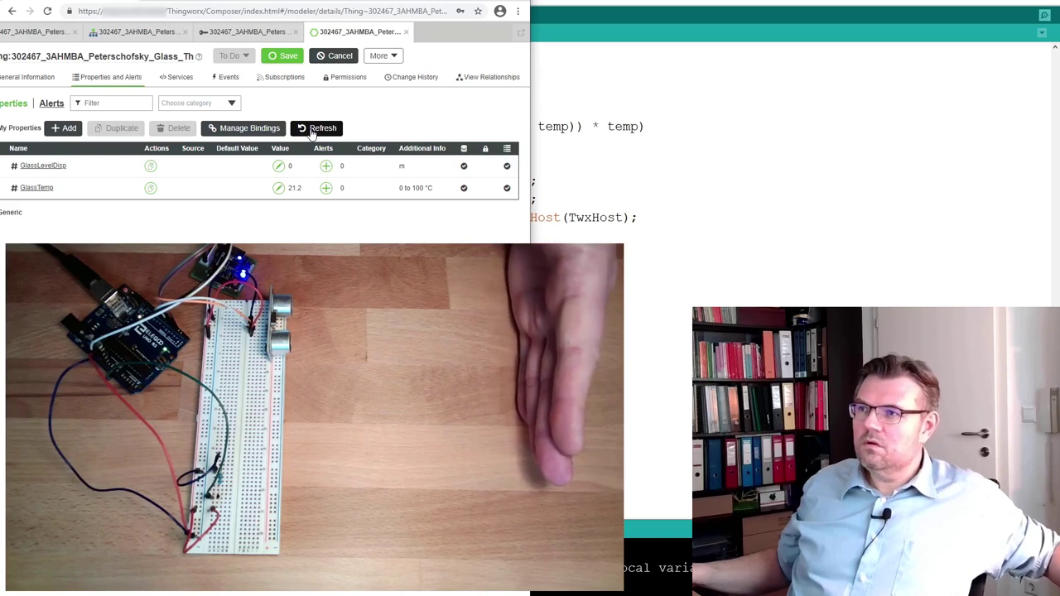
left_click(315, 131)
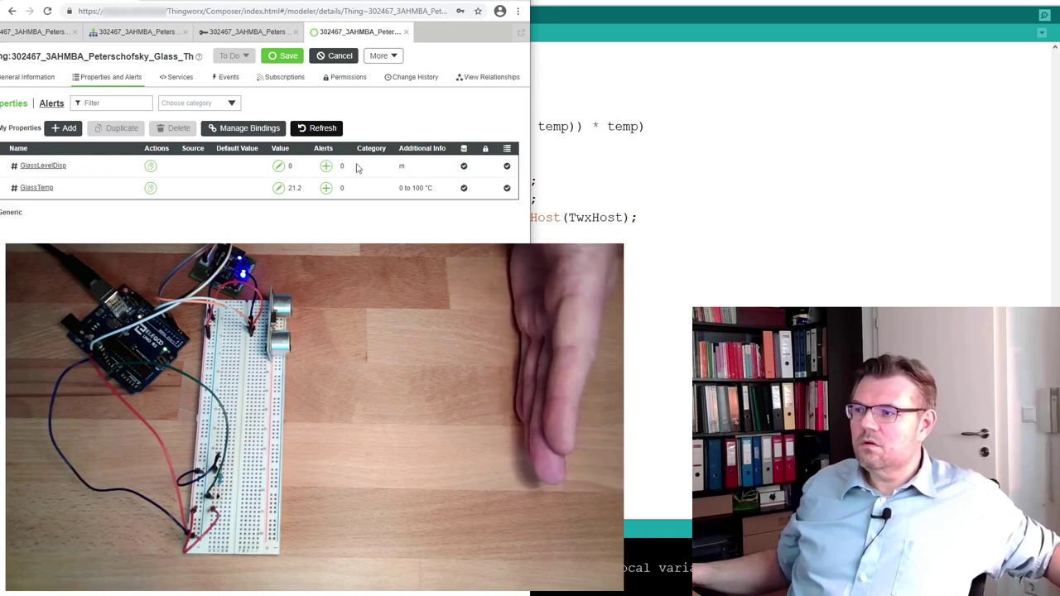
left_click(1036, 23)
left_click(1043, 16)
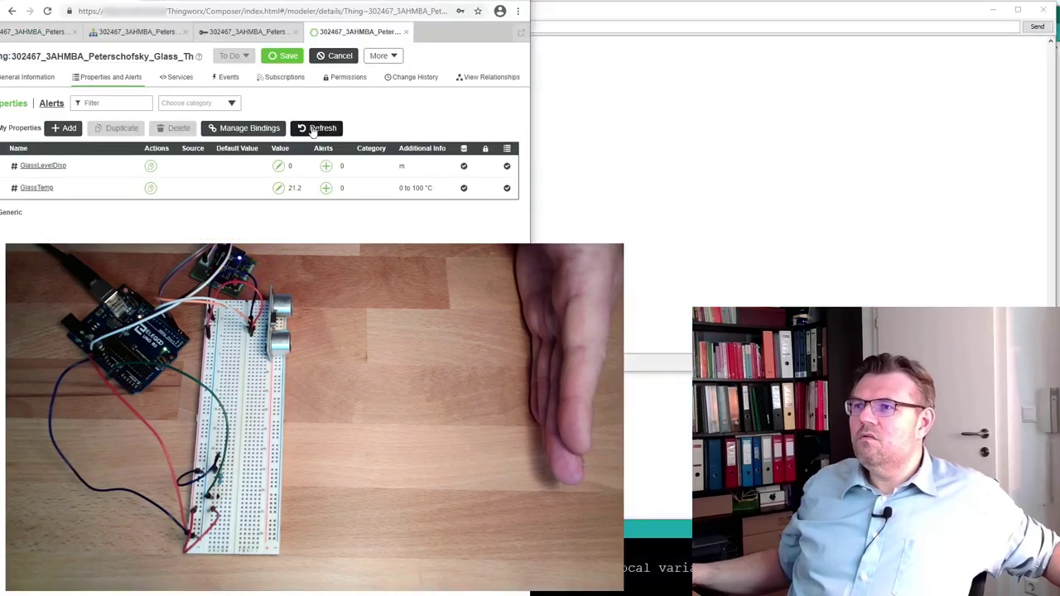
Step: Refresh the Glass properties repeatedly while moving an object until GlassLevelDisp reaches -0.153
left_click(313, 130)
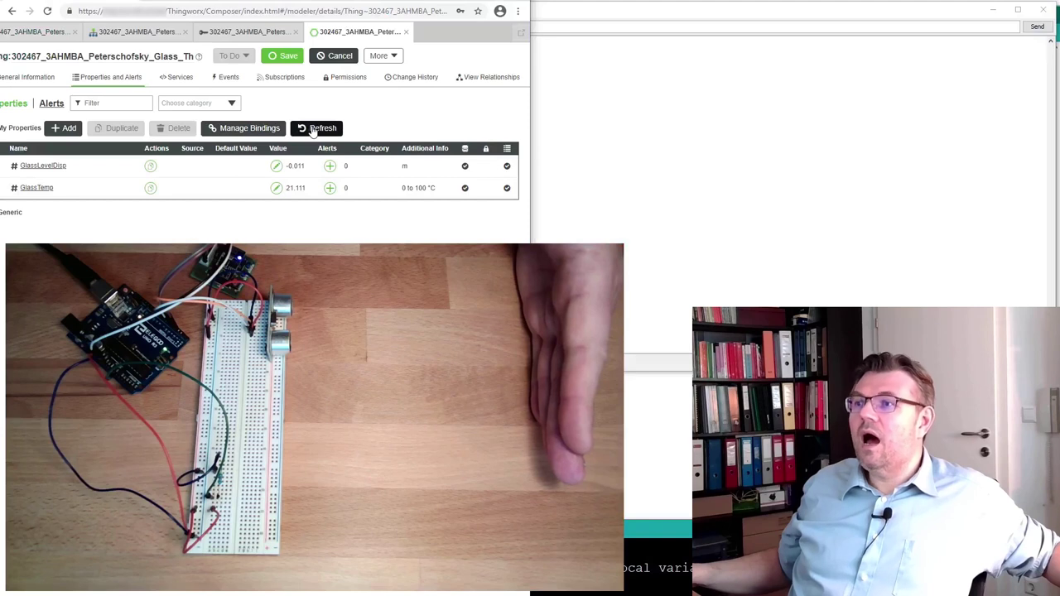
left_click(320, 129)
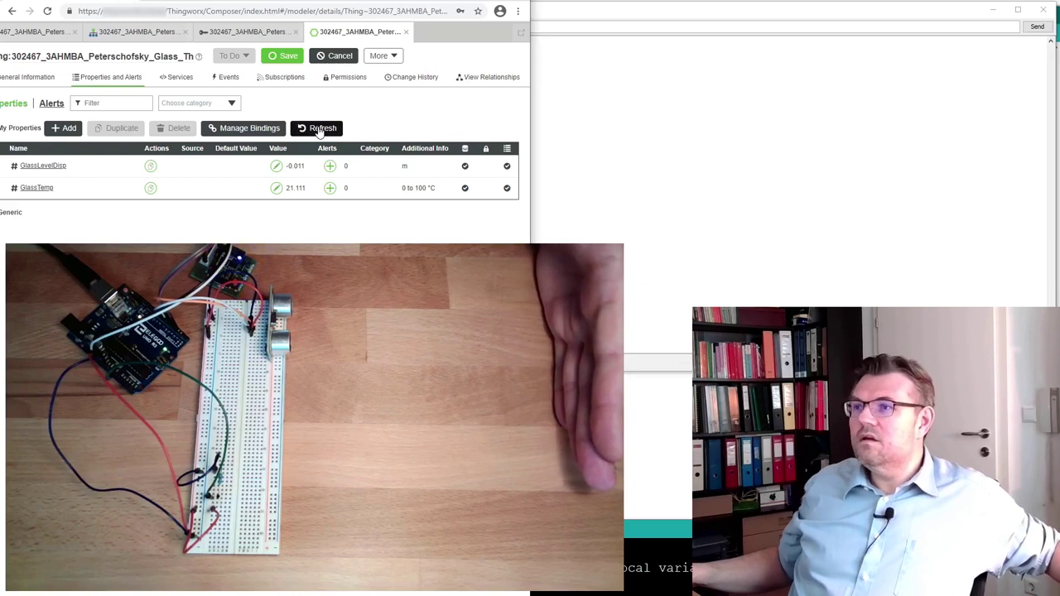
left_click(320, 129)
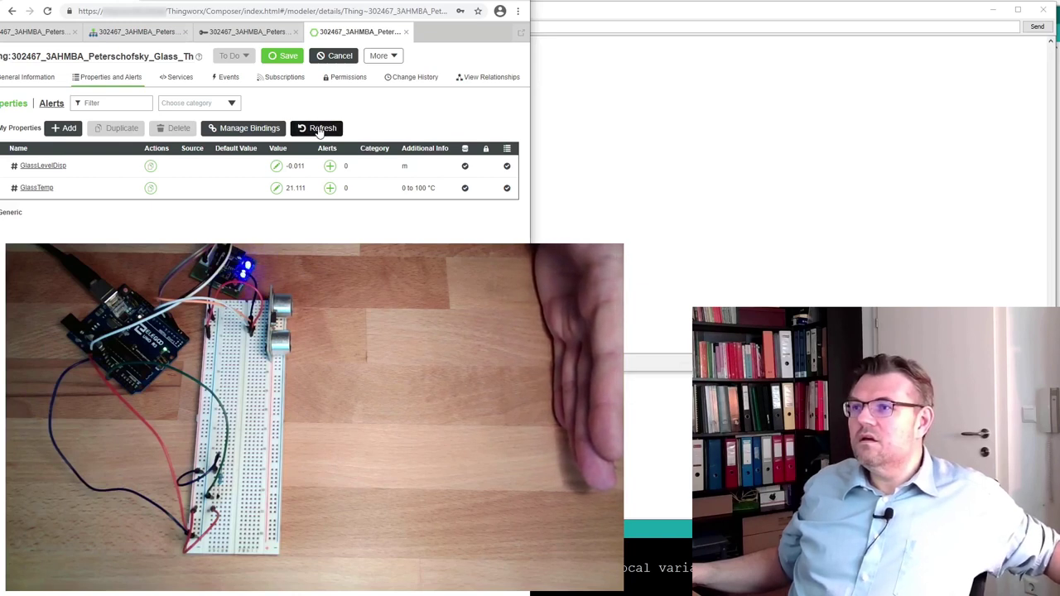
left_click(319, 129)
left_click(320, 129)
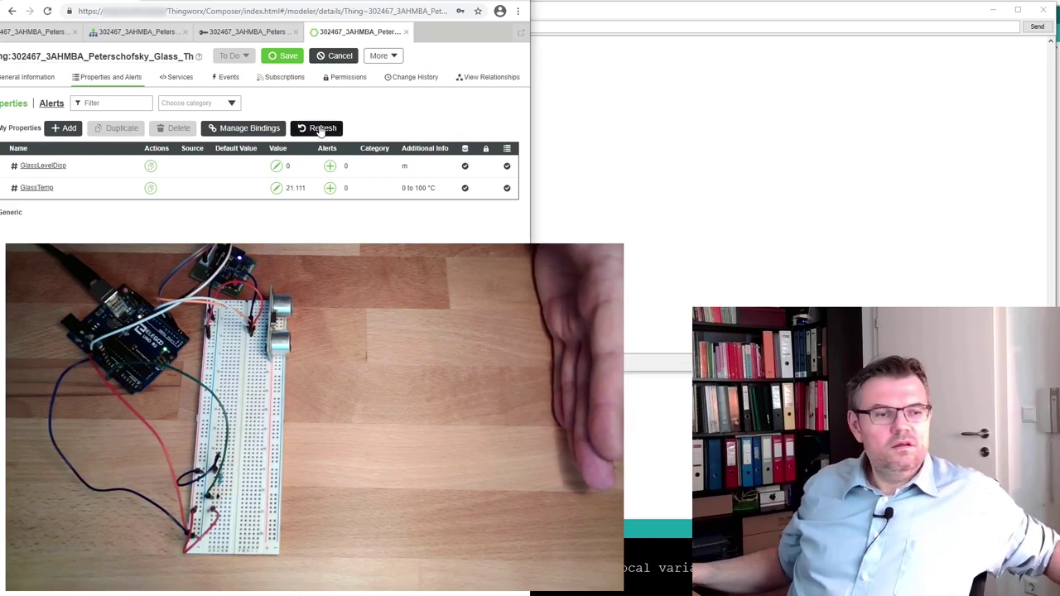
left_click(320, 129)
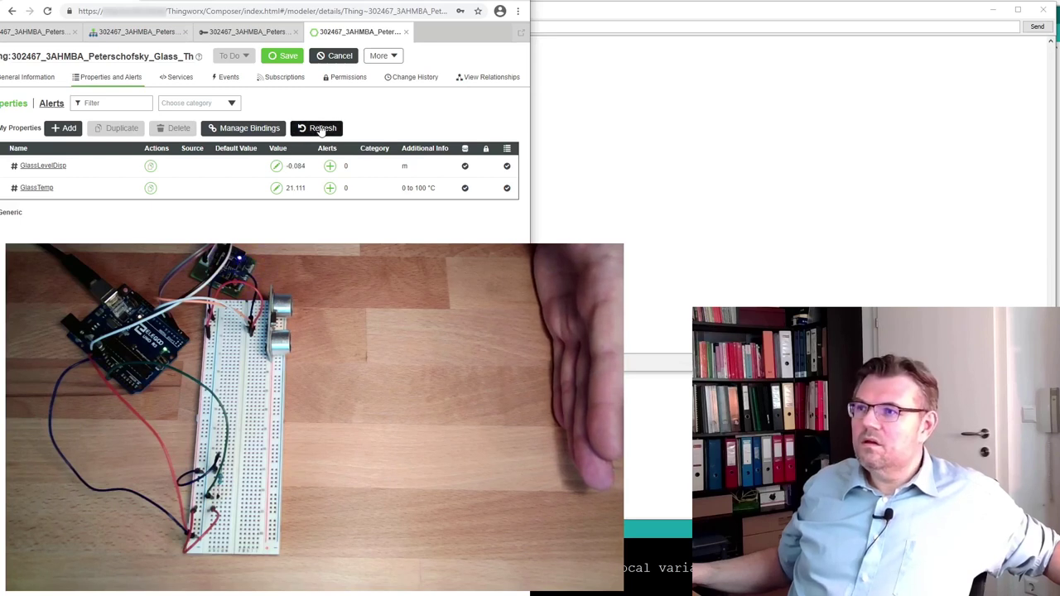
left_click(320, 129)
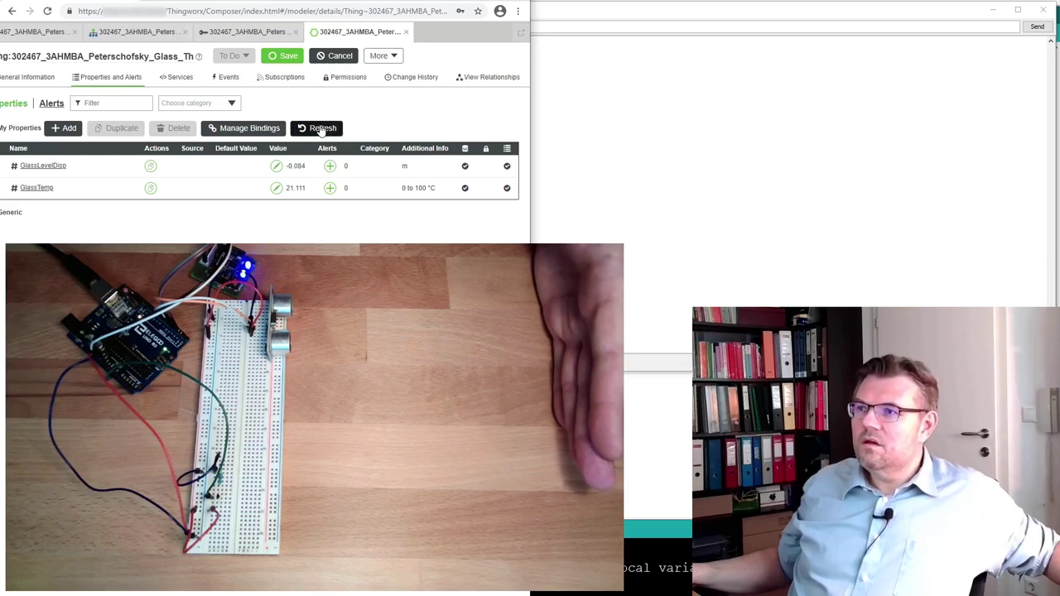
left_click(324, 130)
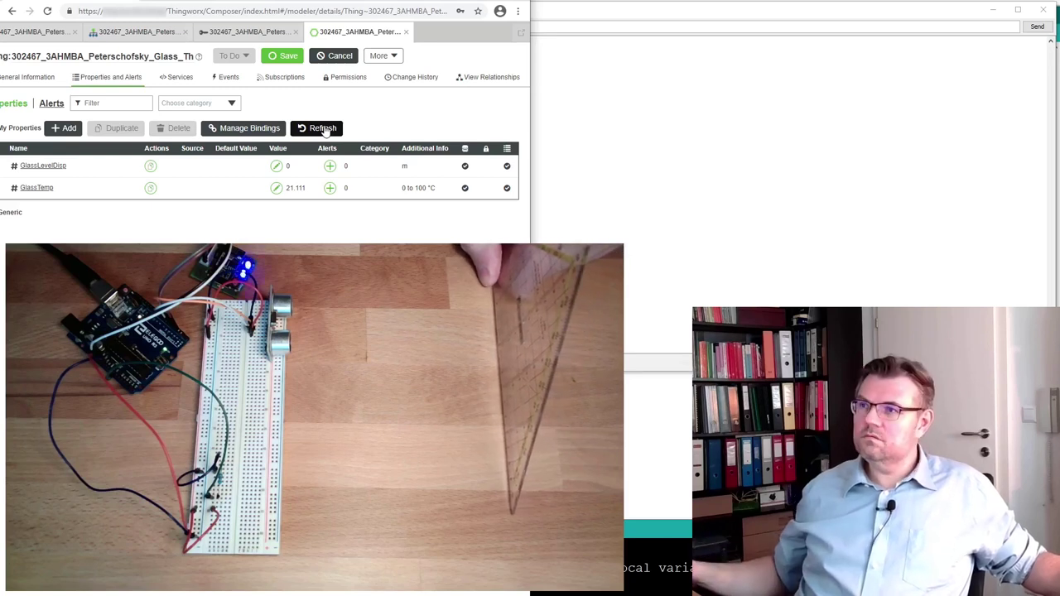
left_click(319, 128)
left_click(323, 128)
left_click(322, 129)
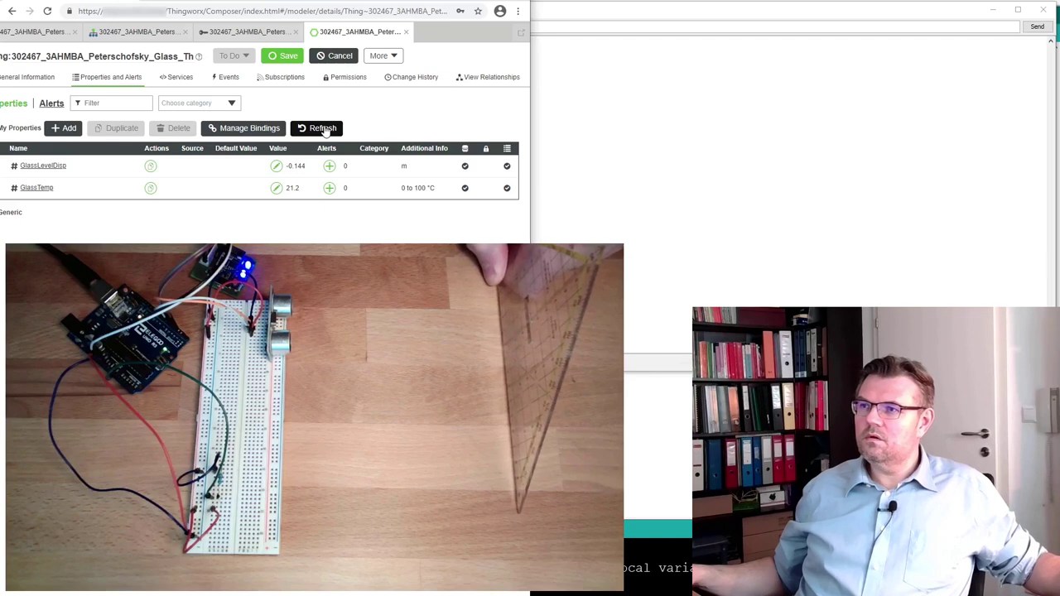
left_click(324, 130)
left_click(325, 130)
left_click(324, 130)
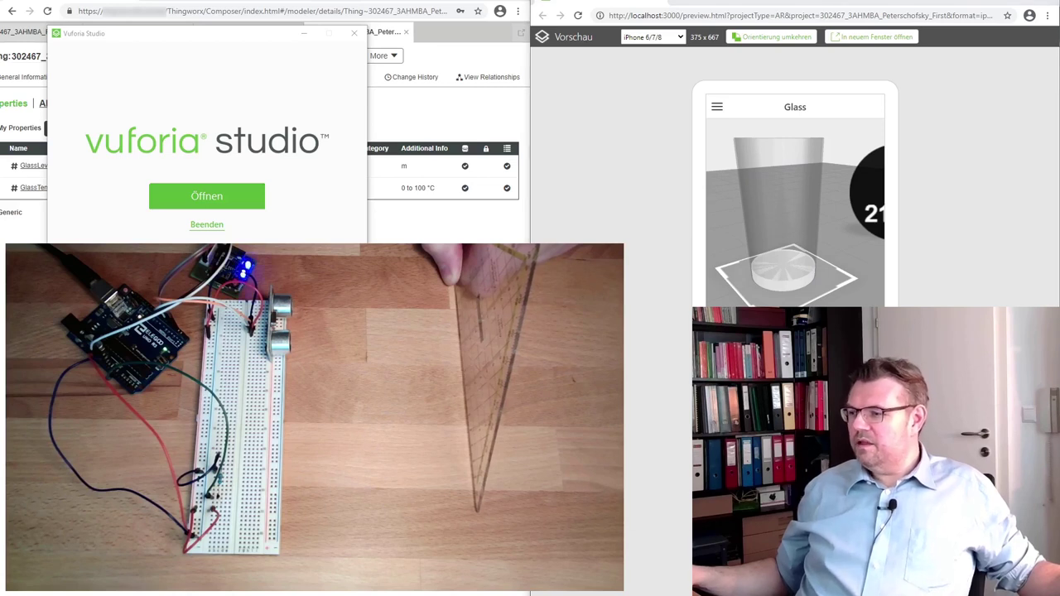
Step: Switch to the COM5 Serial Monitor showing Level readings around 8–12 cm
key("alt+Tab")
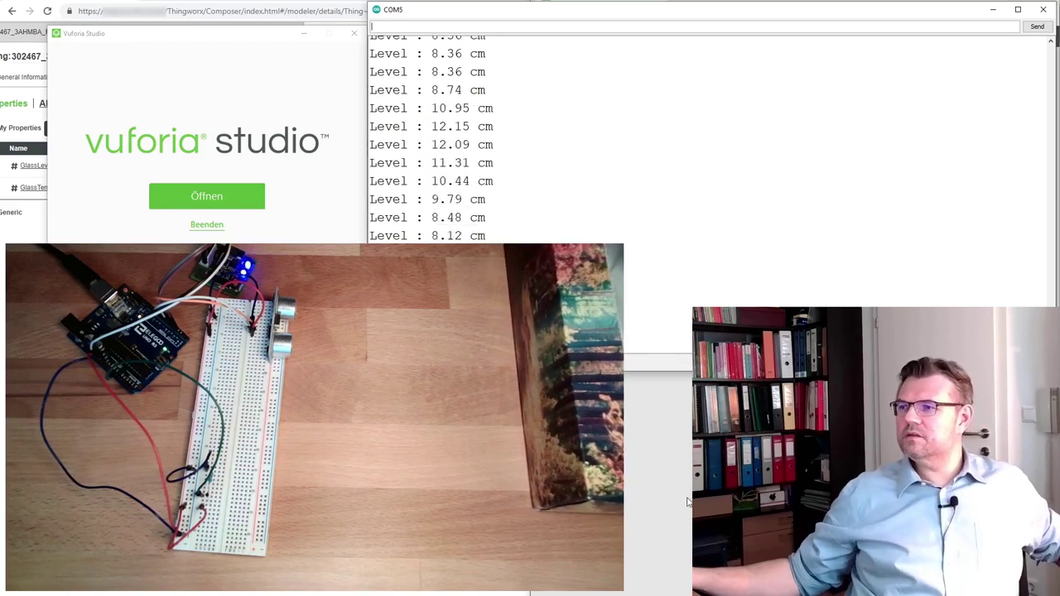
Step: Switch back to the Vuforia Studio First project with its Glass preview
key("alt+Tab")
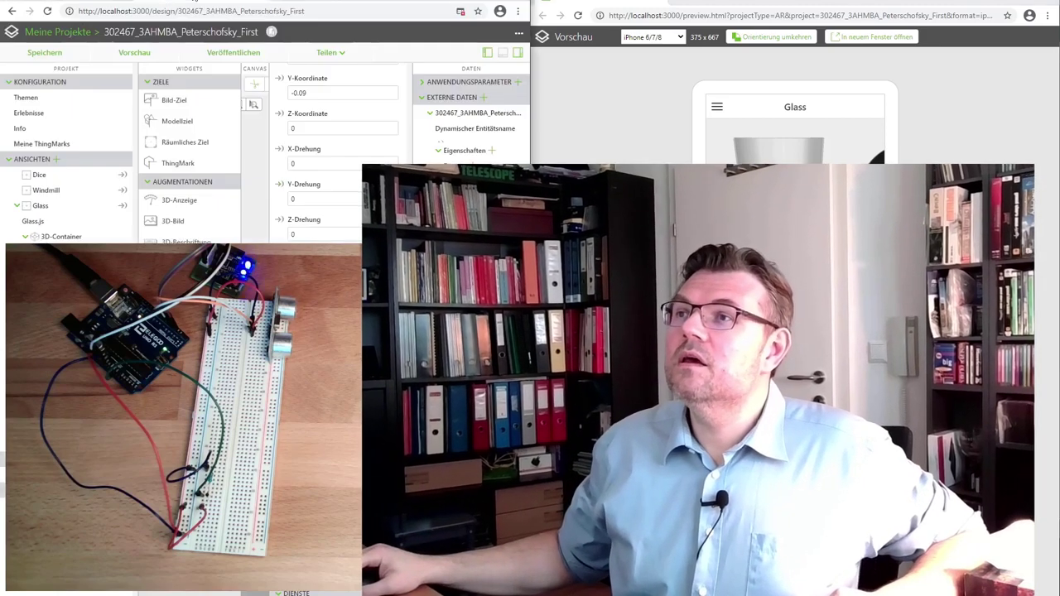
Step: Save the First project with Ctrl+S and maximize the design editor window
key("ctrl+s")
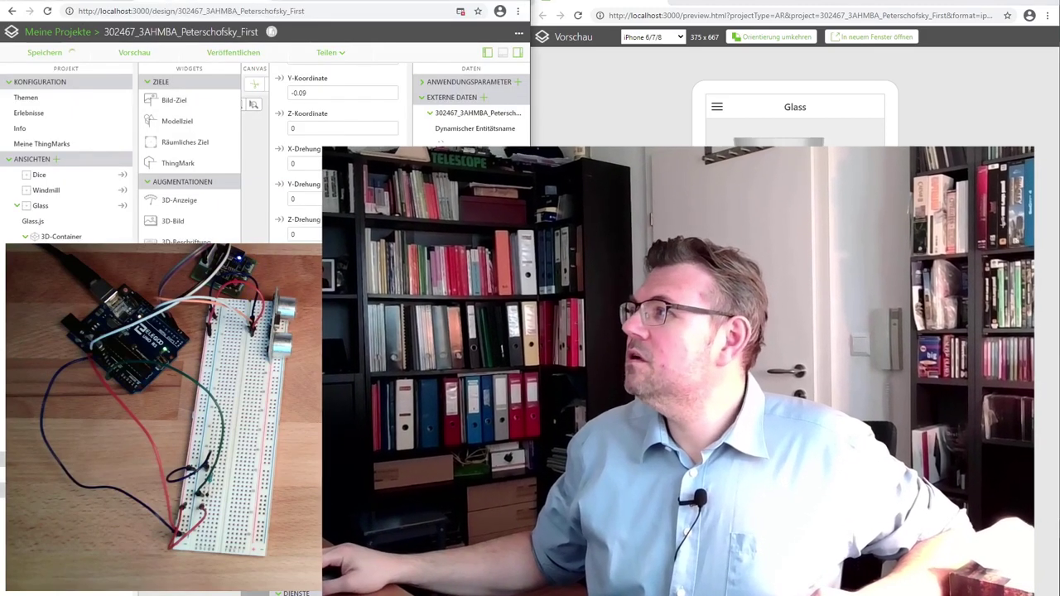
key("super+Up")
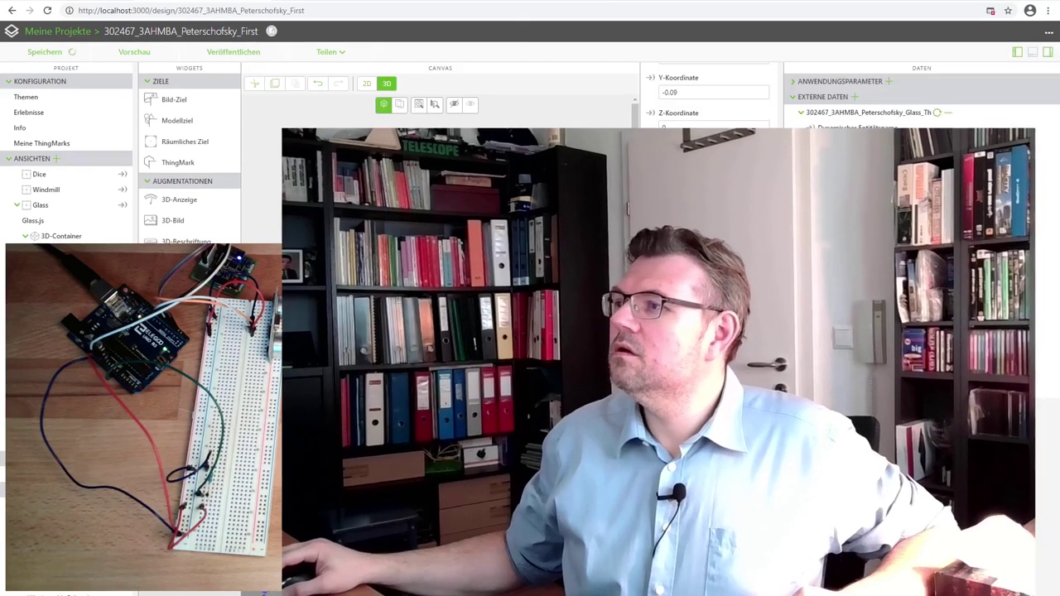